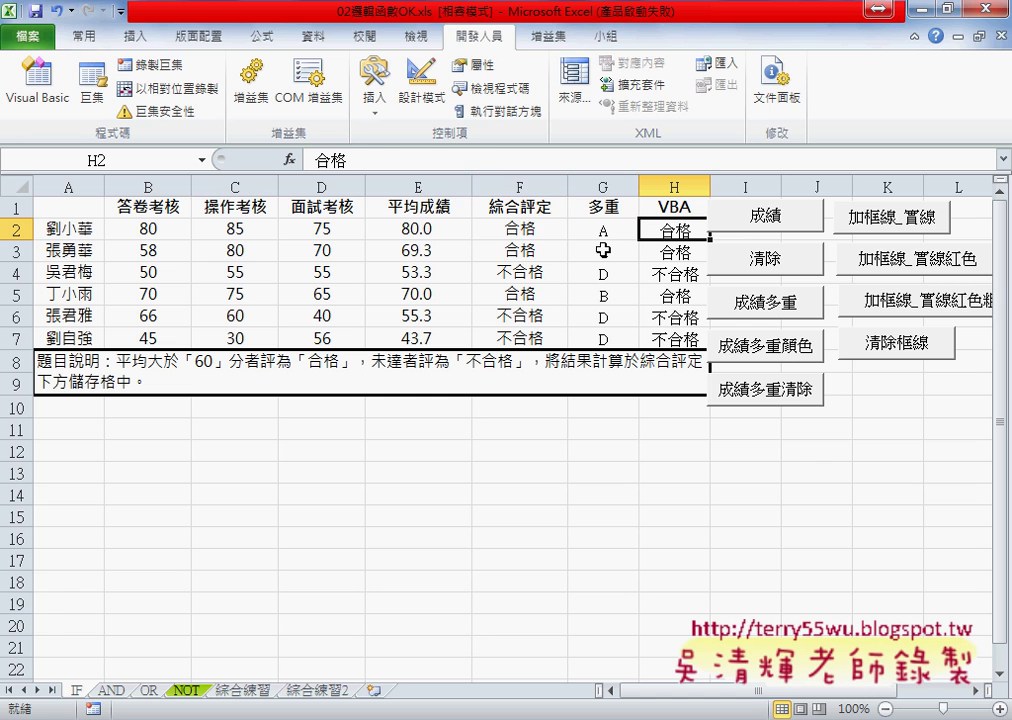
- Inspect the pass/fail IF formula in F2, the nested grade formula in G2, and H2's VBA result
{"action": "left_click", "coordinate": [529, 230]}
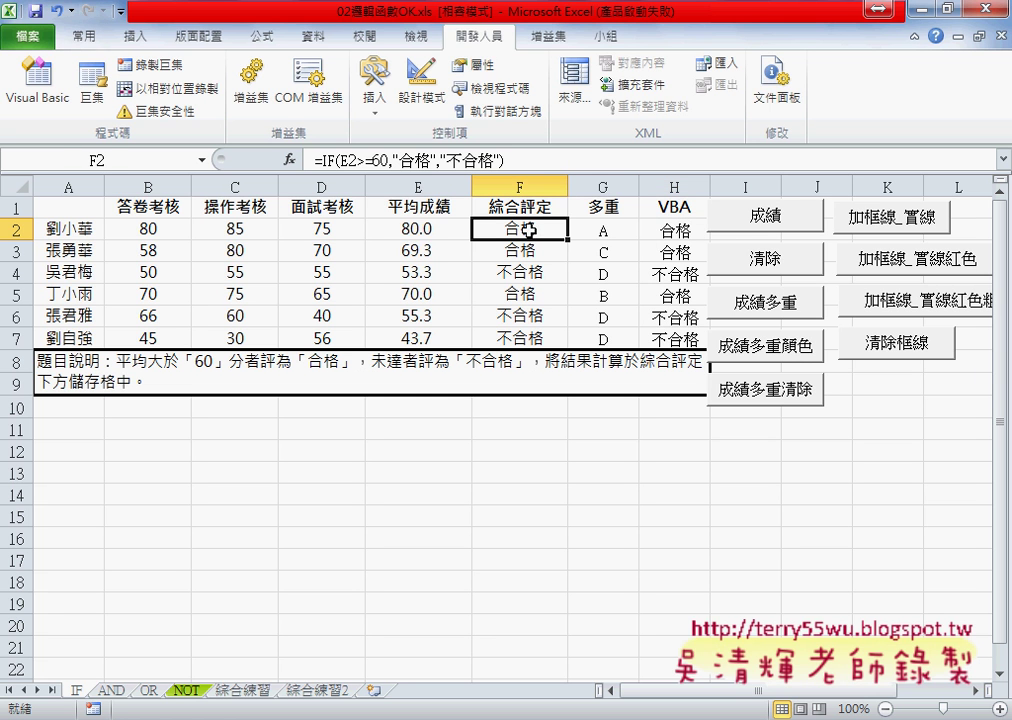
{"action": "left_click", "coordinate": [602, 228]}
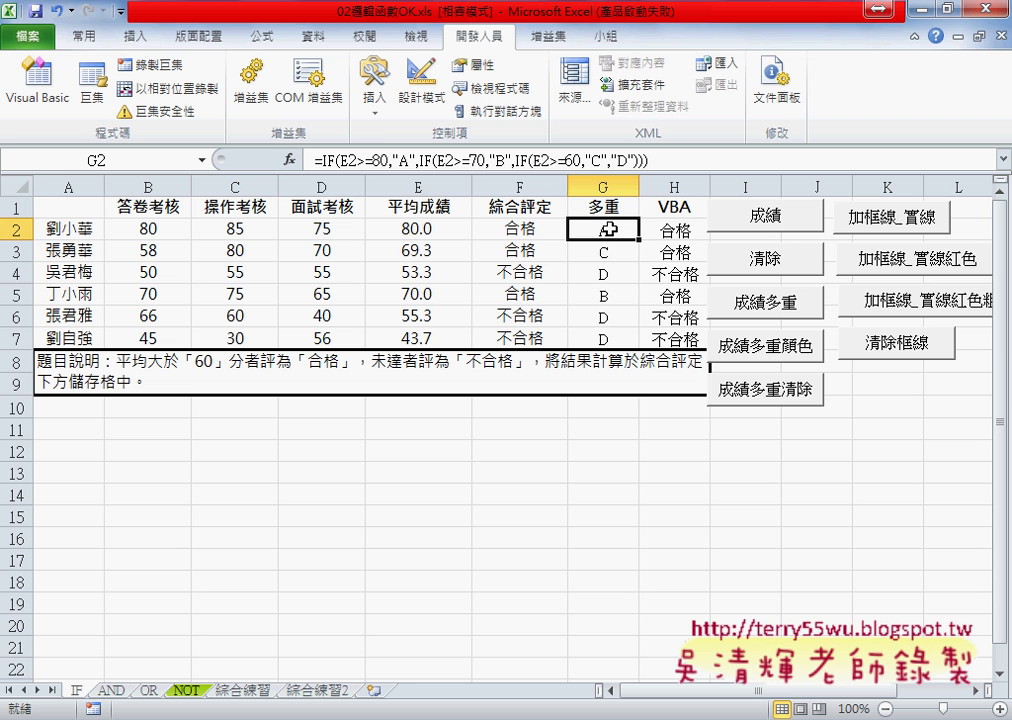
{"action": "left_click", "coordinate": [680, 232]}
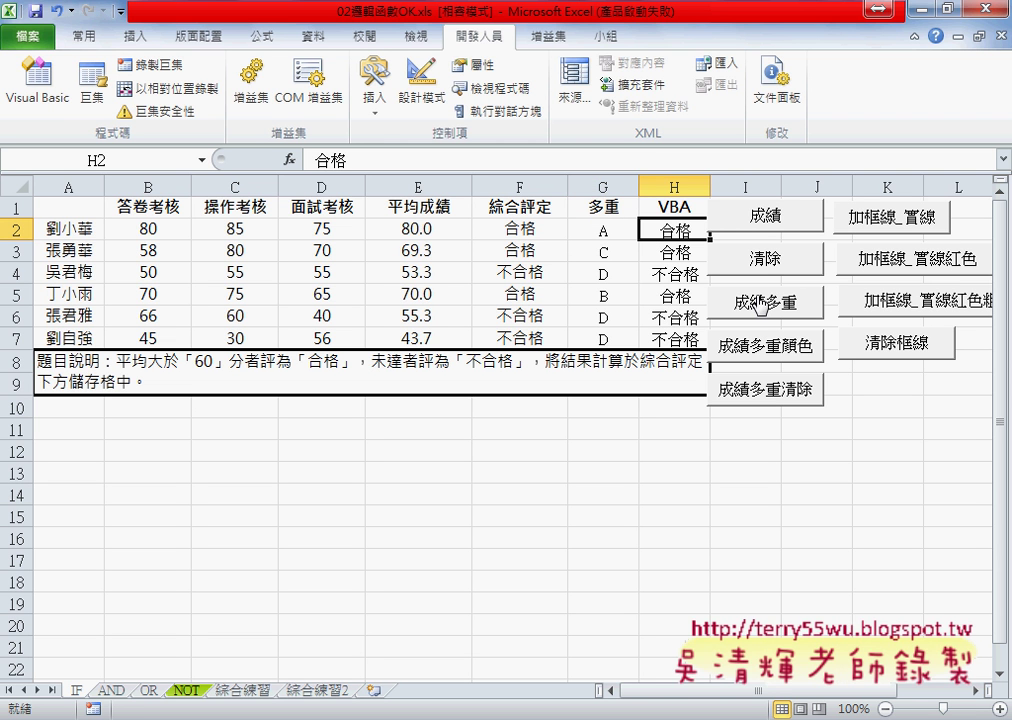
{"action": "left_click", "coordinate": [716, 257]}
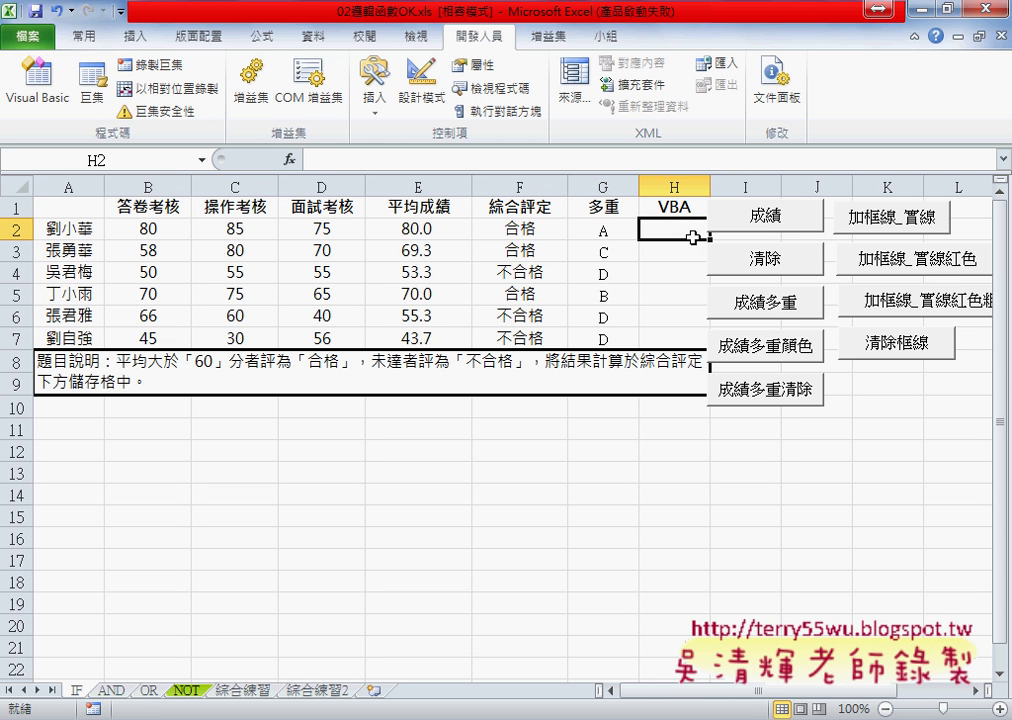
{"action": "left_click", "coordinate": [290, 160]}
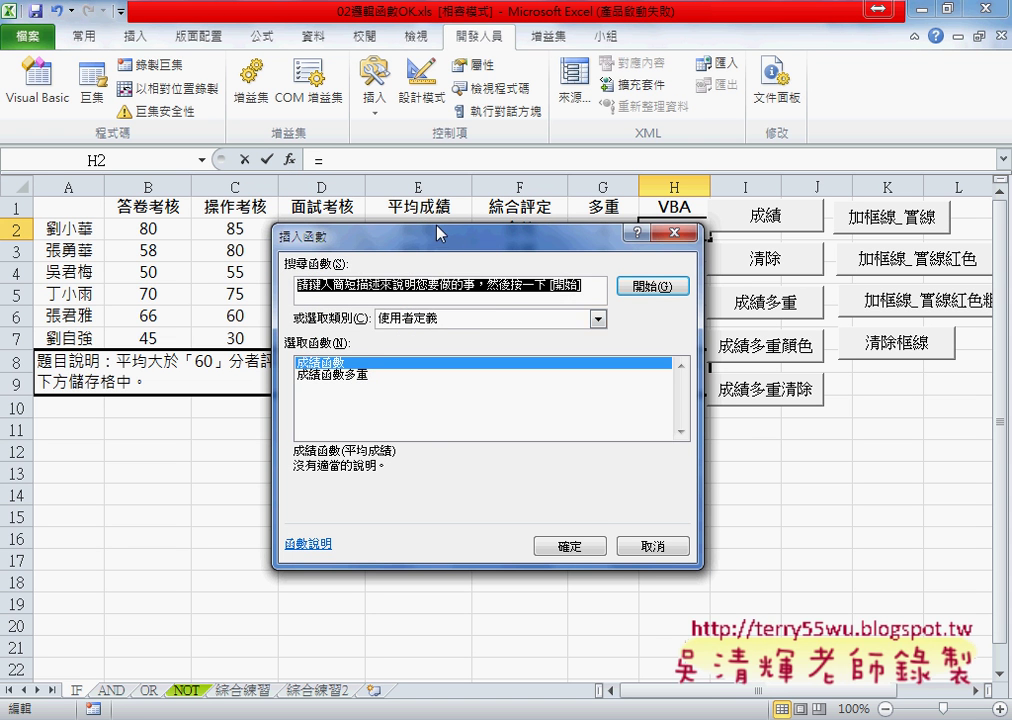
{"action": "left_click_drag", "start_coordinate": [441, 235], "coordinate": [462, 325]}
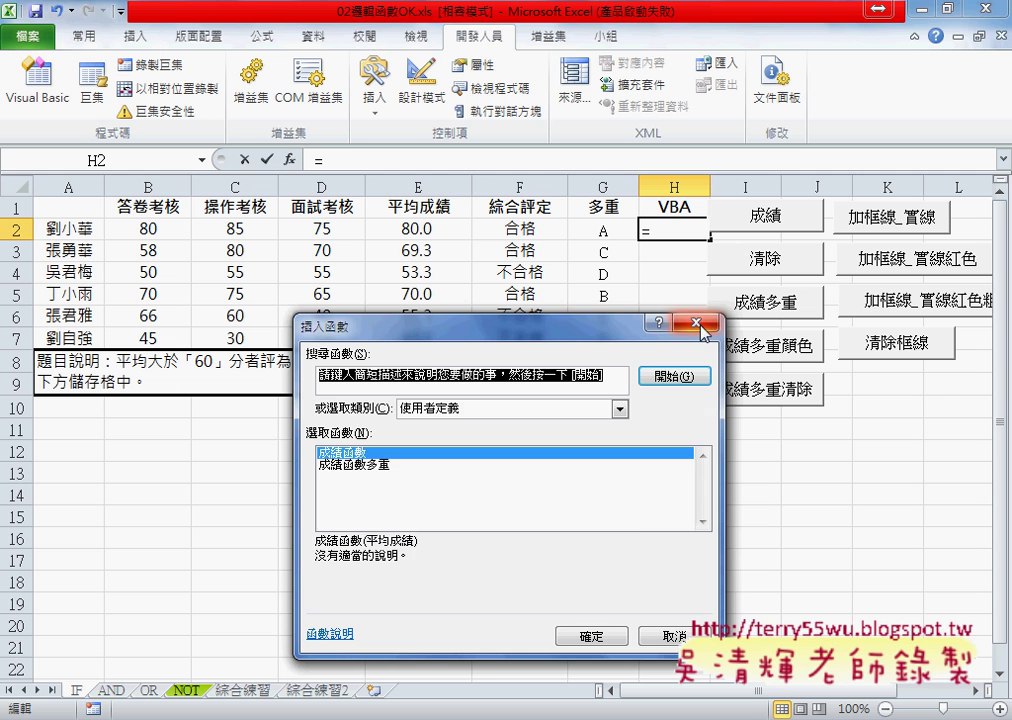
{"action": "key", "text": "Escape"}
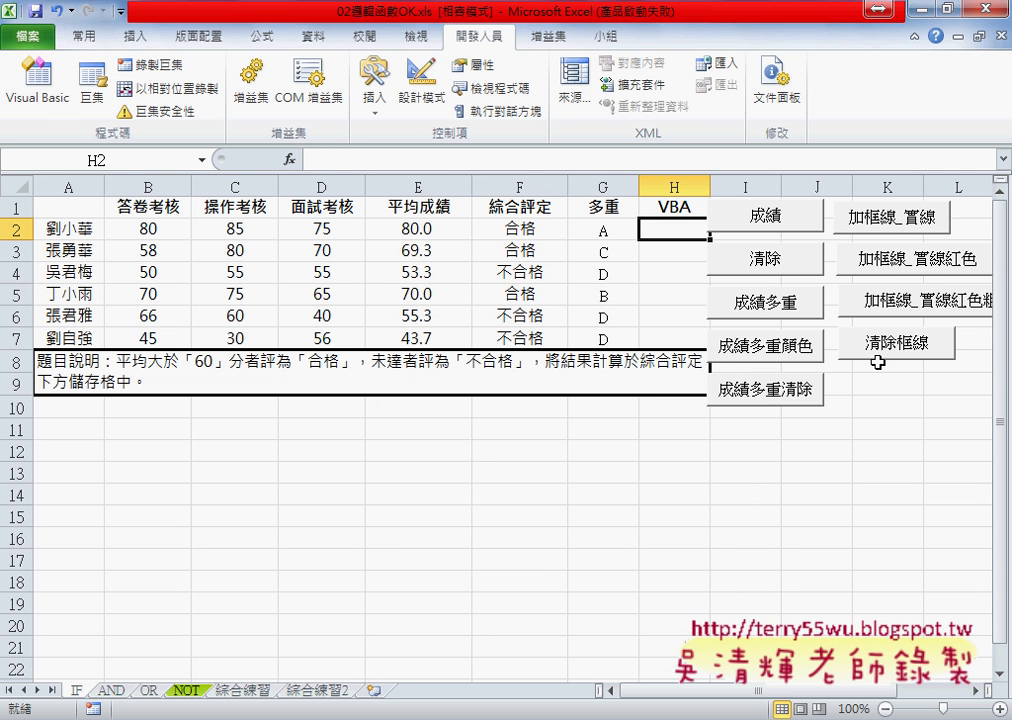
- Preview the score table's printout at actual size, scroll across it, then return to editing
{"action": "left_click", "coordinate": [880, 448]}
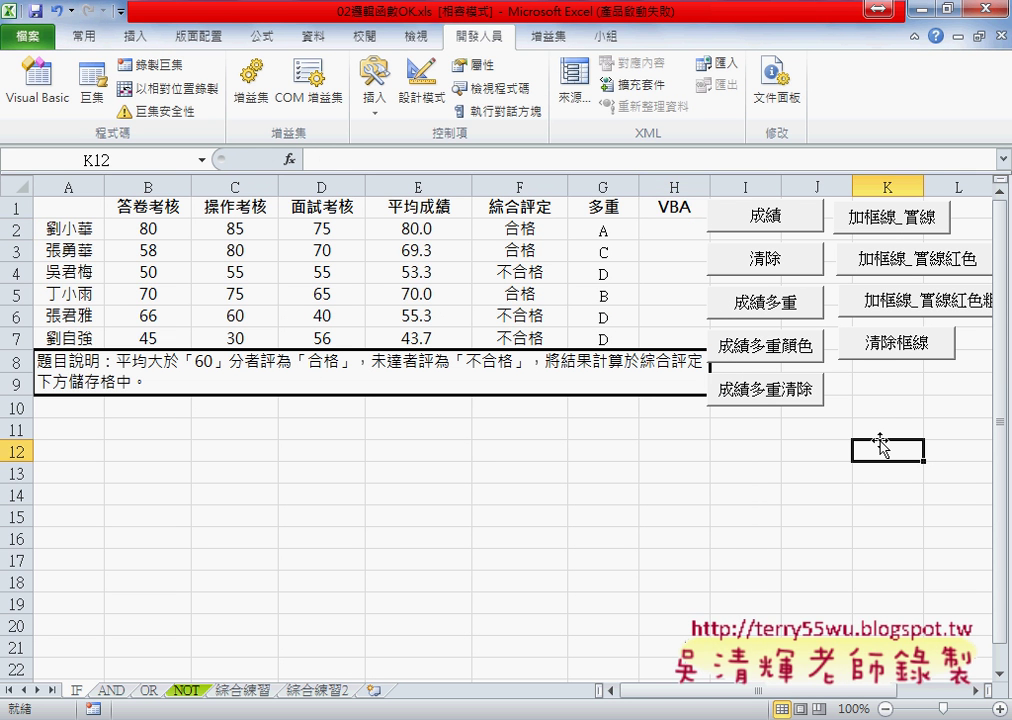
{"action": "left_click", "coordinate": [37, 36]}
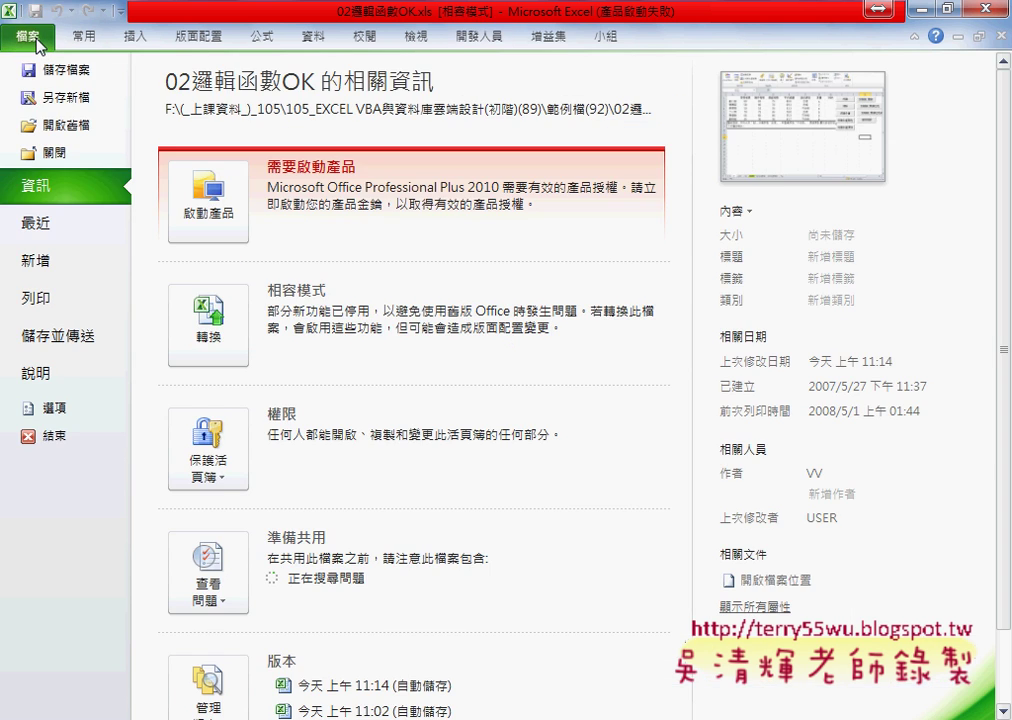
{"action": "left_click", "coordinate": [72, 300]}
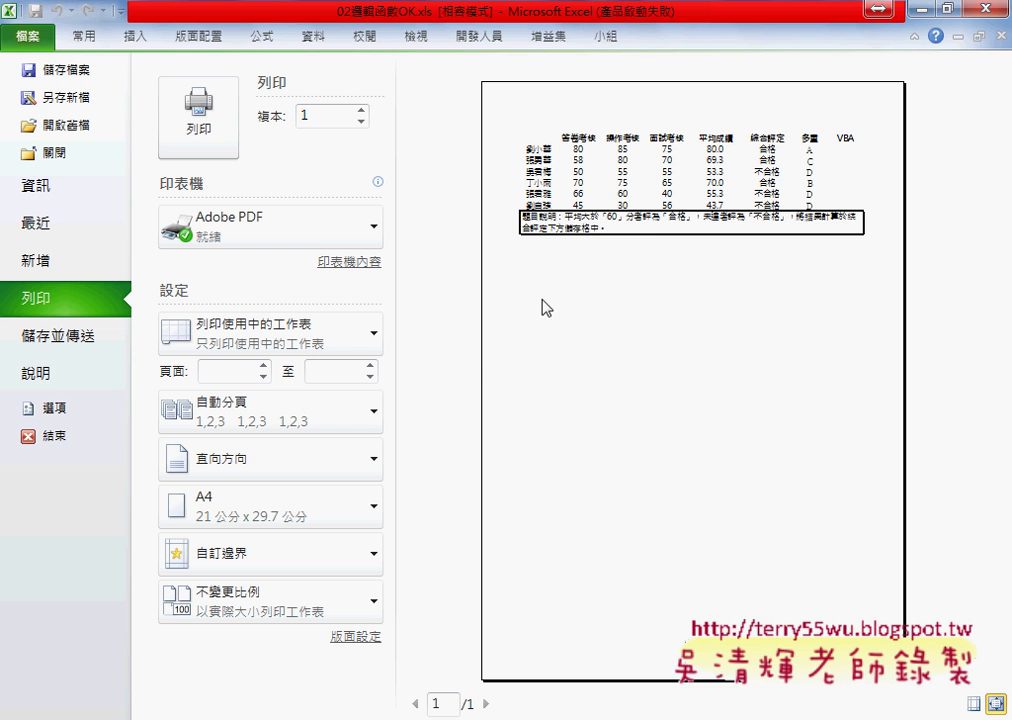
{"action": "left_click", "coordinate": [992, 690]}
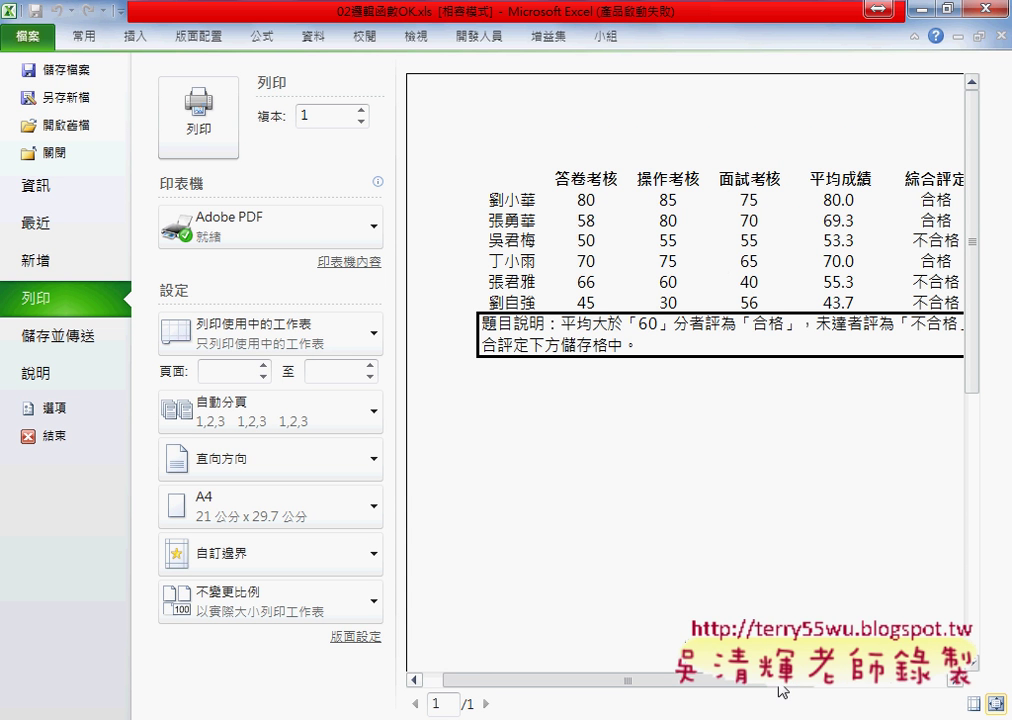
{"action": "left_click_drag", "start_coordinate": [779, 686], "coordinate": [821, 686]}
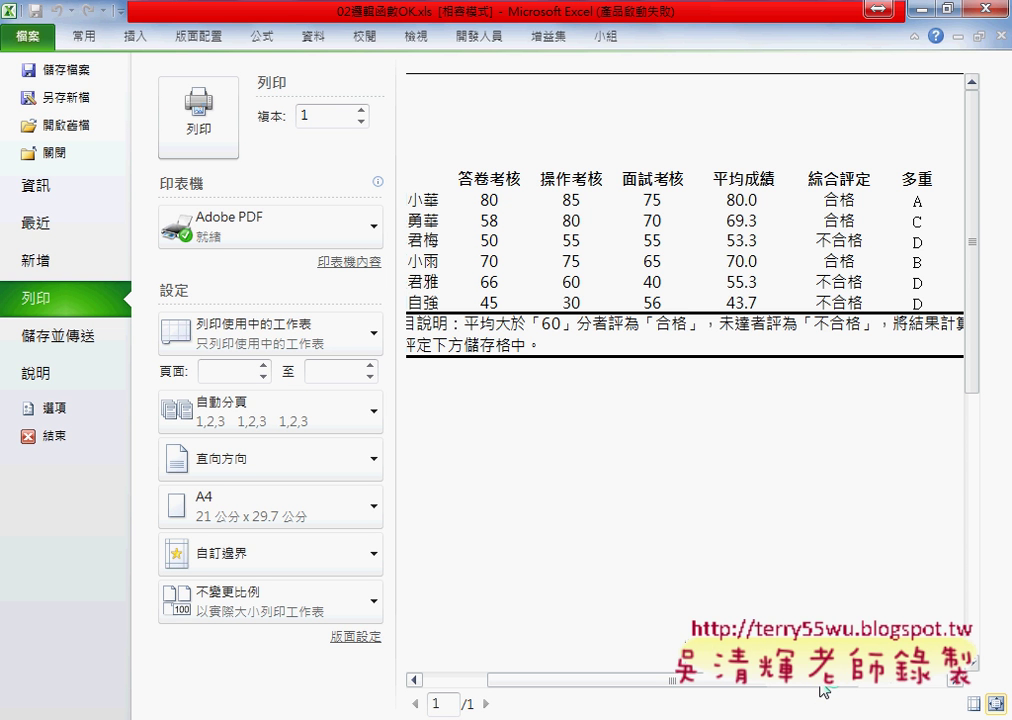
{"action": "left_click", "coordinate": [84, 38]}
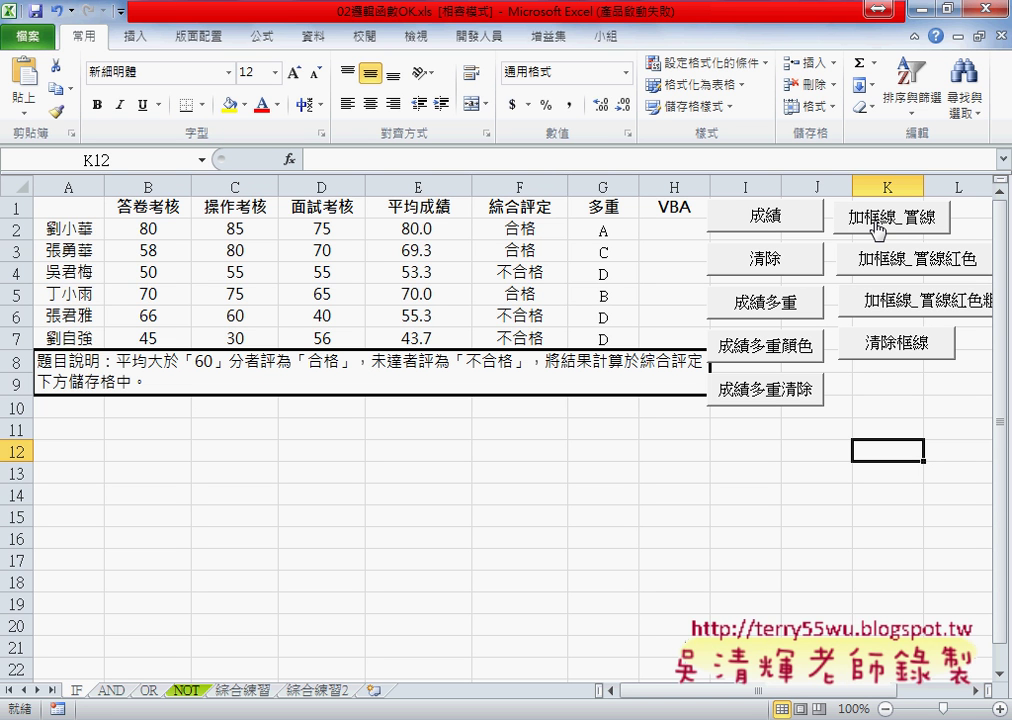
- Run the 加框線_實線 macro to give A1:G7 solid borders and mark up the result in red ink
{"action": "left_click", "coordinate": [873, 230]}
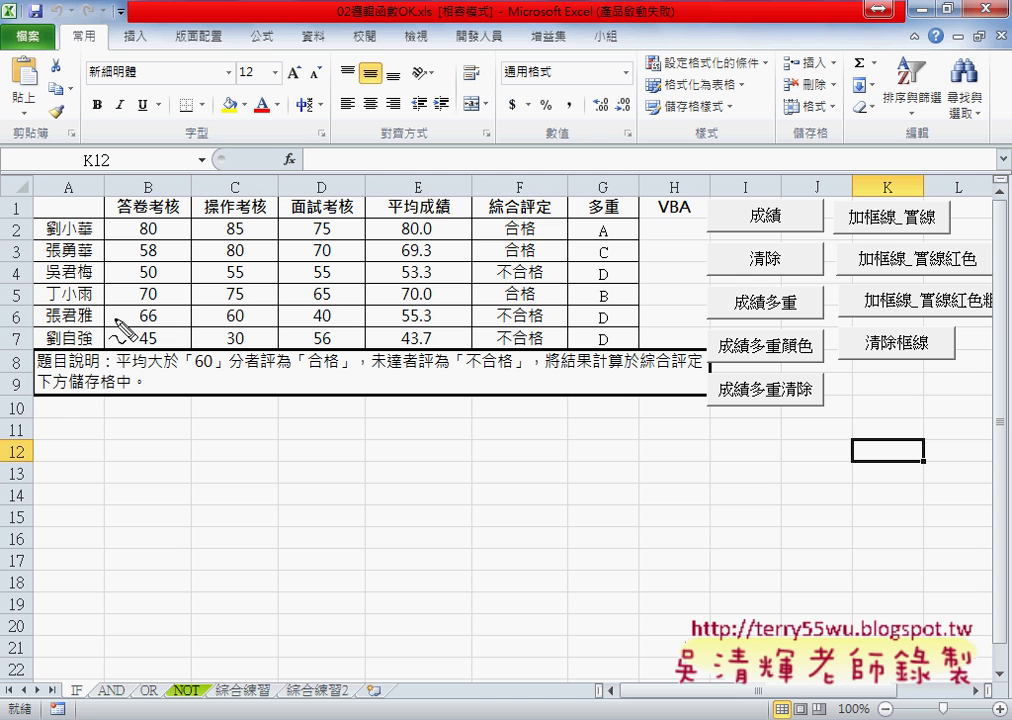
{"action": "left_click_drag", "start_coordinate": [31, 197], "coordinate": [31, 356]}
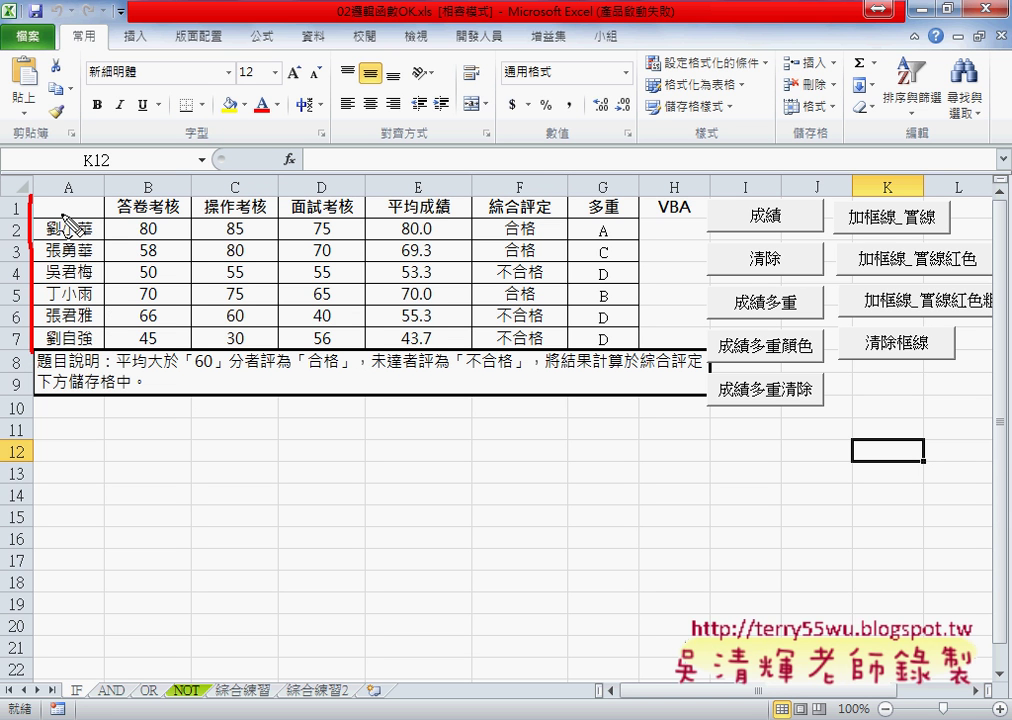
{"action": "left_click_drag", "start_coordinate": [935, 215], "coordinate": [955, 234]}
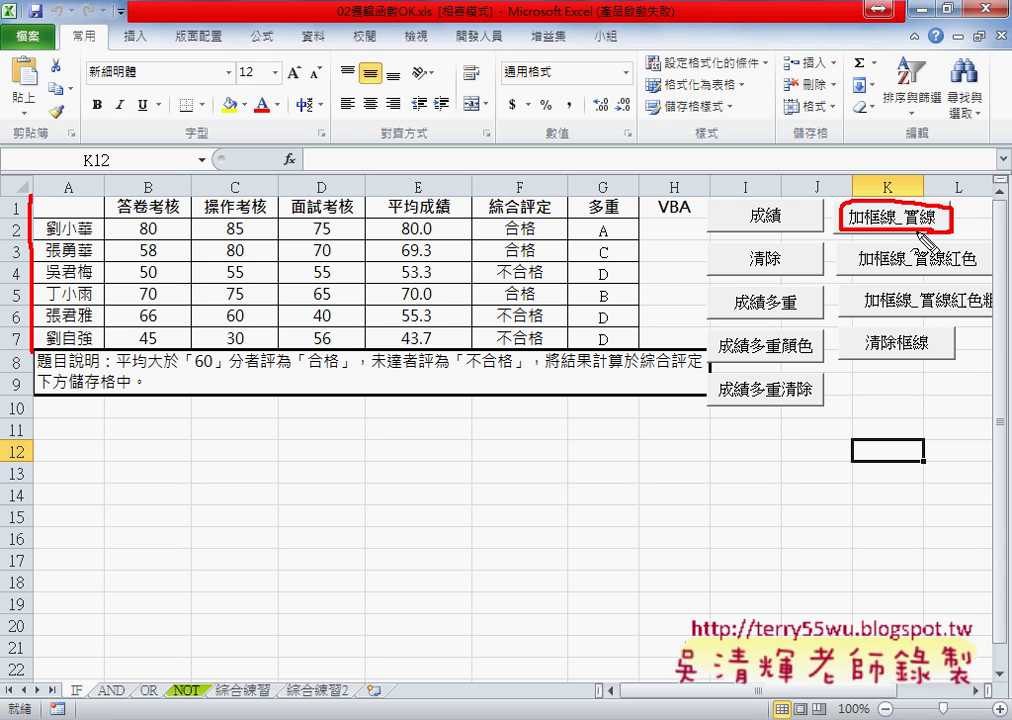
{"action": "mouse_move", "coordinate": [35, 197]}
{"action": "left_mouse_down"}
{"action": "mouse_move", "coordinate": [630, 197]}
{"action": "mouse_move", "coordinate": [632, 335]}
{"action": "left_mouse_up"}
{"action": "left_click_drag", "start_coordinate": [40, 352], "coordinate": [630, 349]}
{"action": "mouse_move", "coordinate": [95, 192]}
{"action": "left_mouse_down"}
{"action": "mouse_move", "coordinate": [58, 205]}
{"action": "mouse_move", "coordinate": [96, 212]}
{"action": "left_mouse_up"}
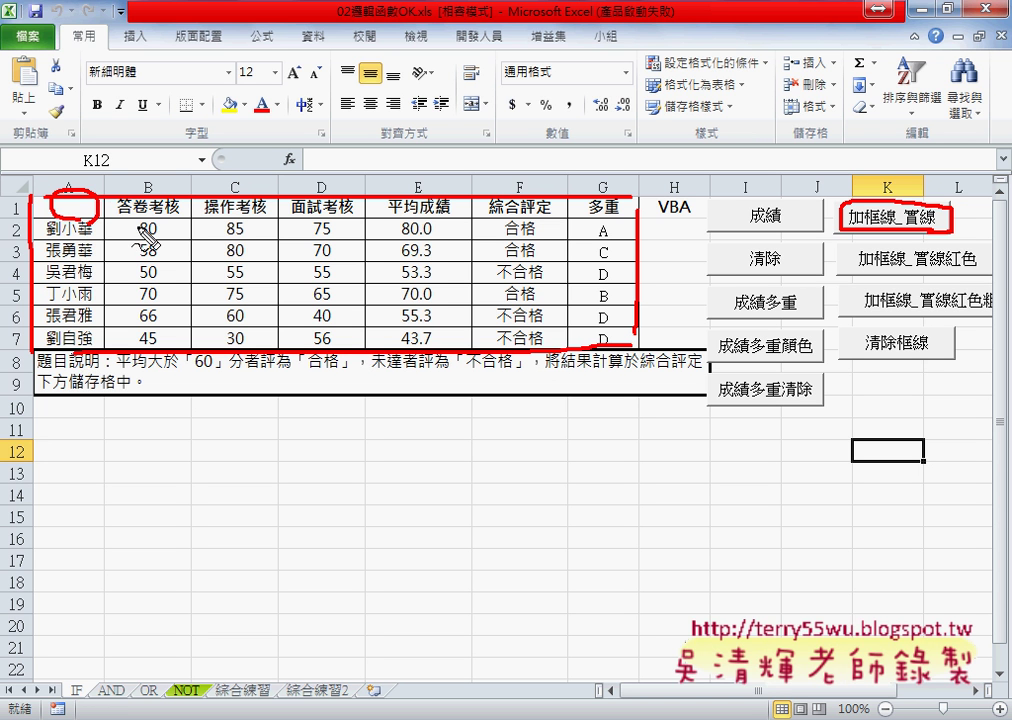
{"action": "left_click_drag", "start_coordinate": [630, 322], "coordinate": [600, 352]}
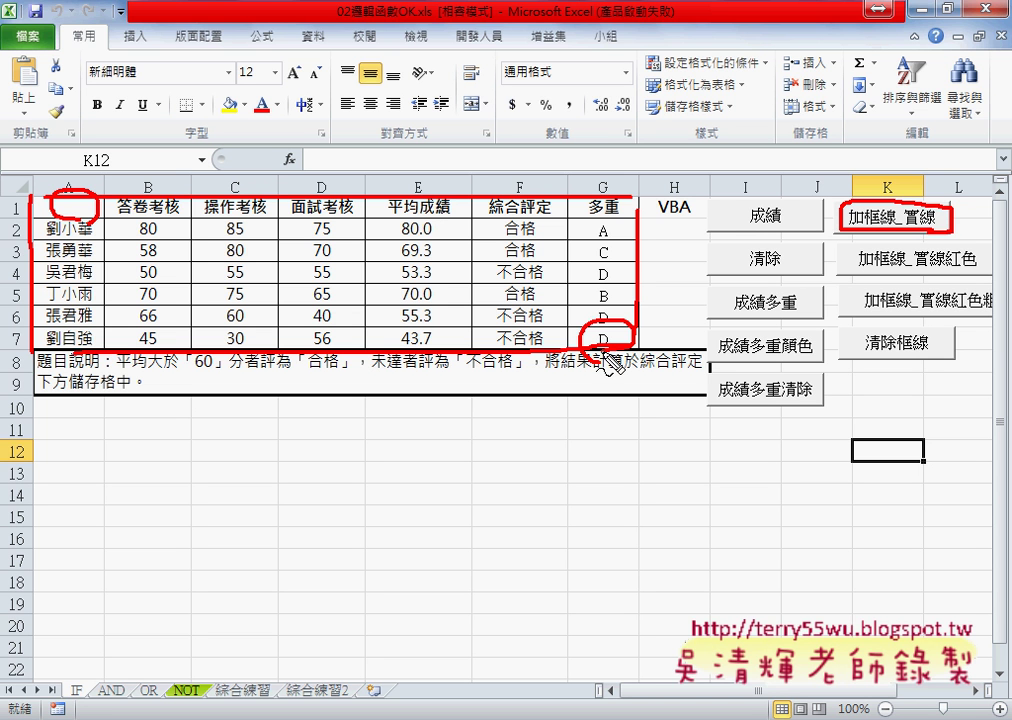
- Erase the ink and bring up the Border settings of Format Cells via More Borders
{"action": "key", "text": "Escape"}
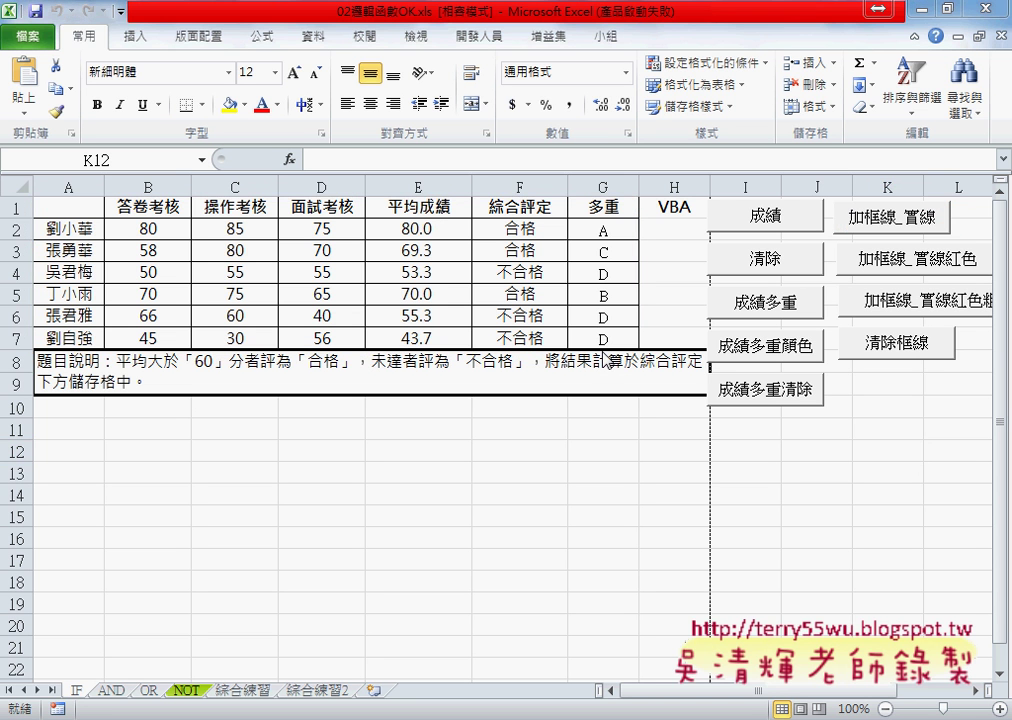
{"action": "left_click", "coordinate": [203, 105]}
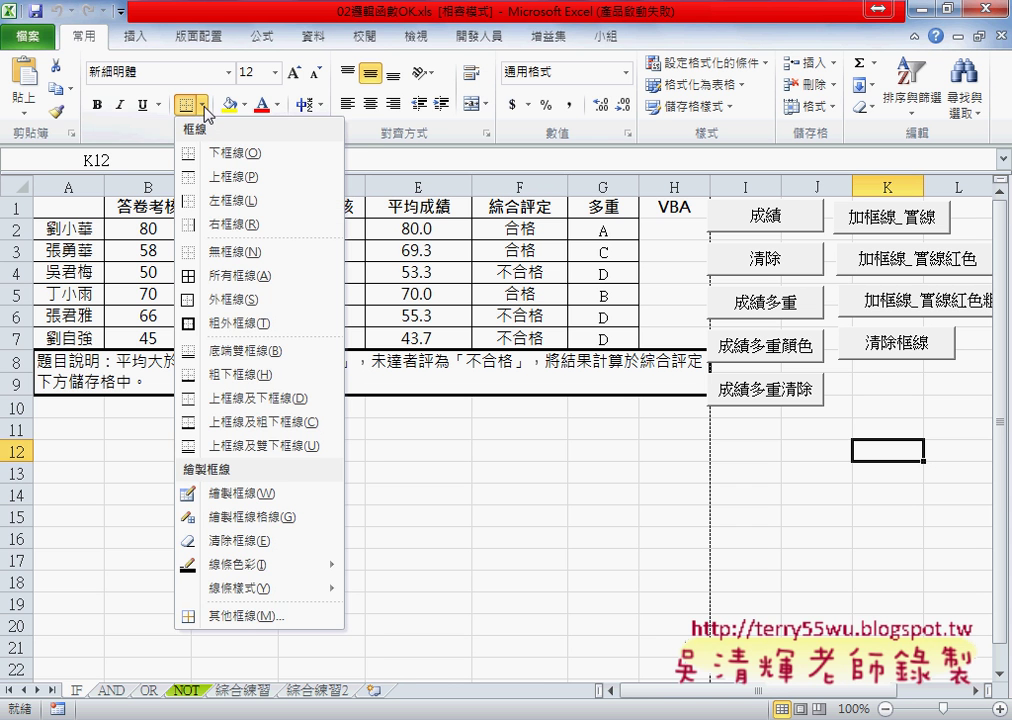
{"action": "left_click", "coordinate": [249, 614]}
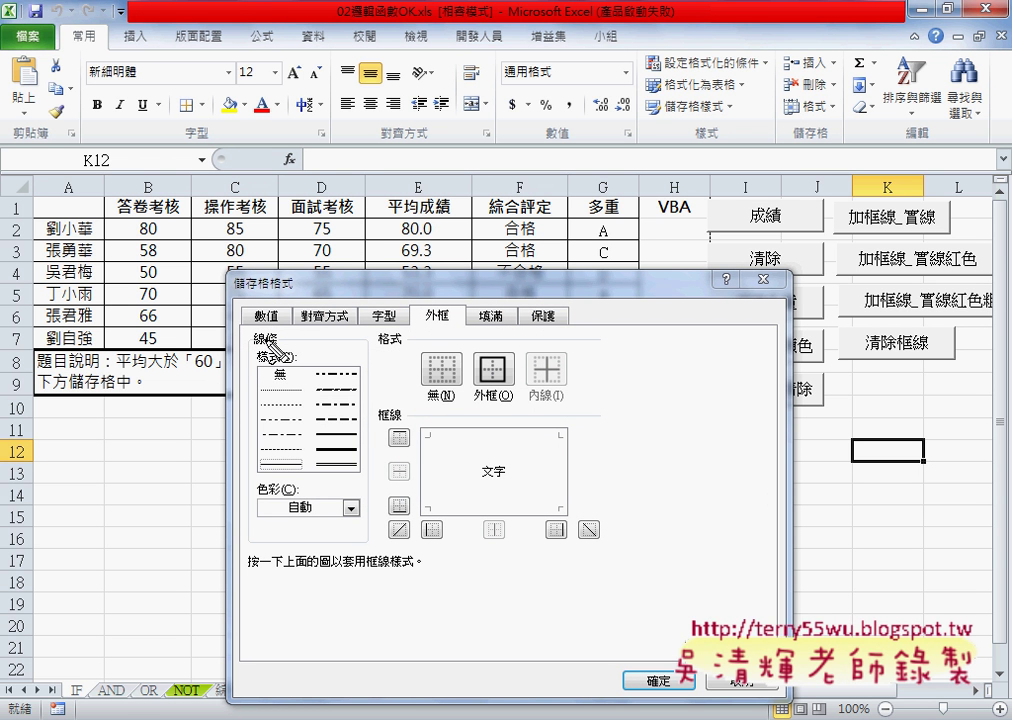
- Circle the line Style, Color, Presets and individual Border buttons in red
{"action": "left_click_drag", "start_coordinate": [278, 346], "coordinate": [272, 374]}
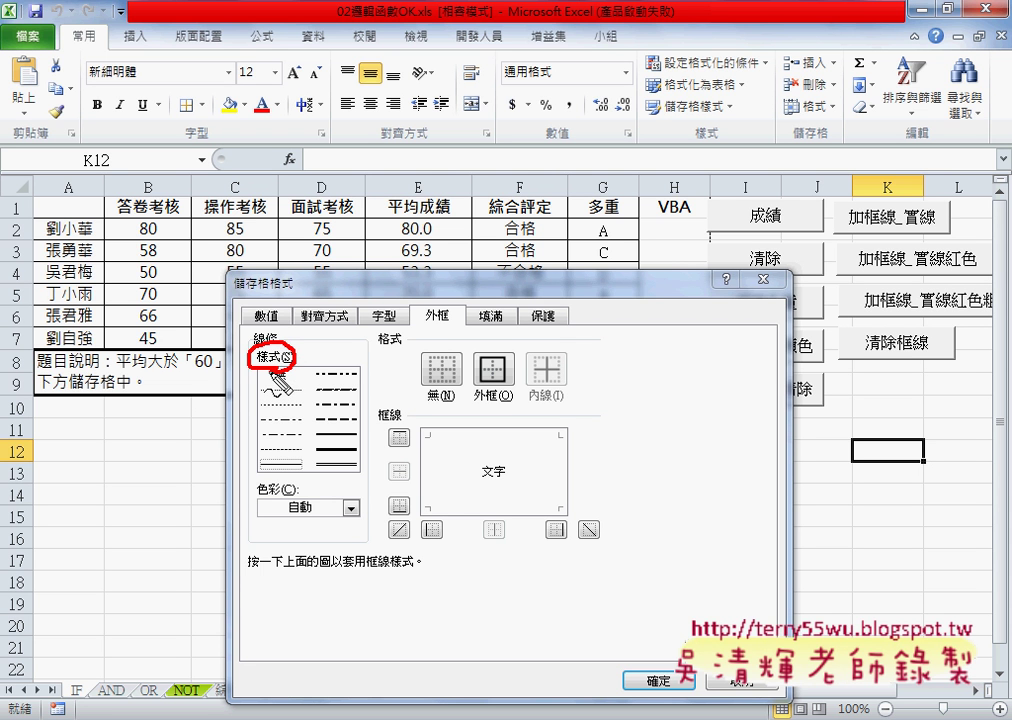
{"action": "left_click_drag", "start_coordinate": [262, 482], "coordinate": [287, 511]}
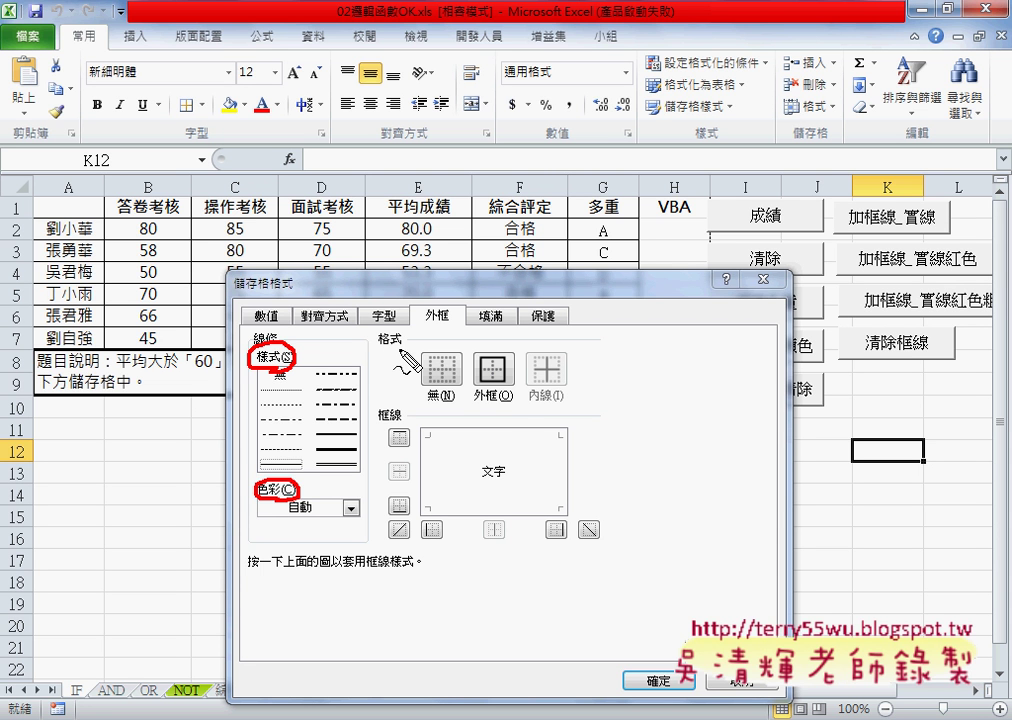
{"action": "left_click_drag", "start_coordinate": [396, 330], "coordinate": [400, 354]}
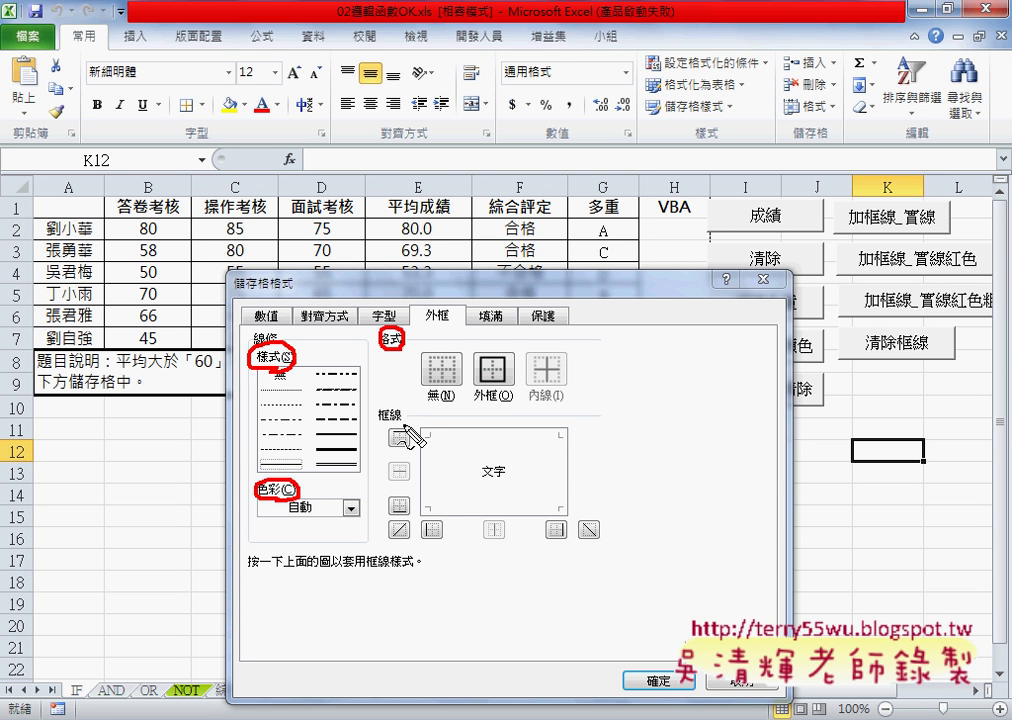
{"action": "left_click_drag", "start_coordinate": [378, 404], "coordinate": [400, 426]}
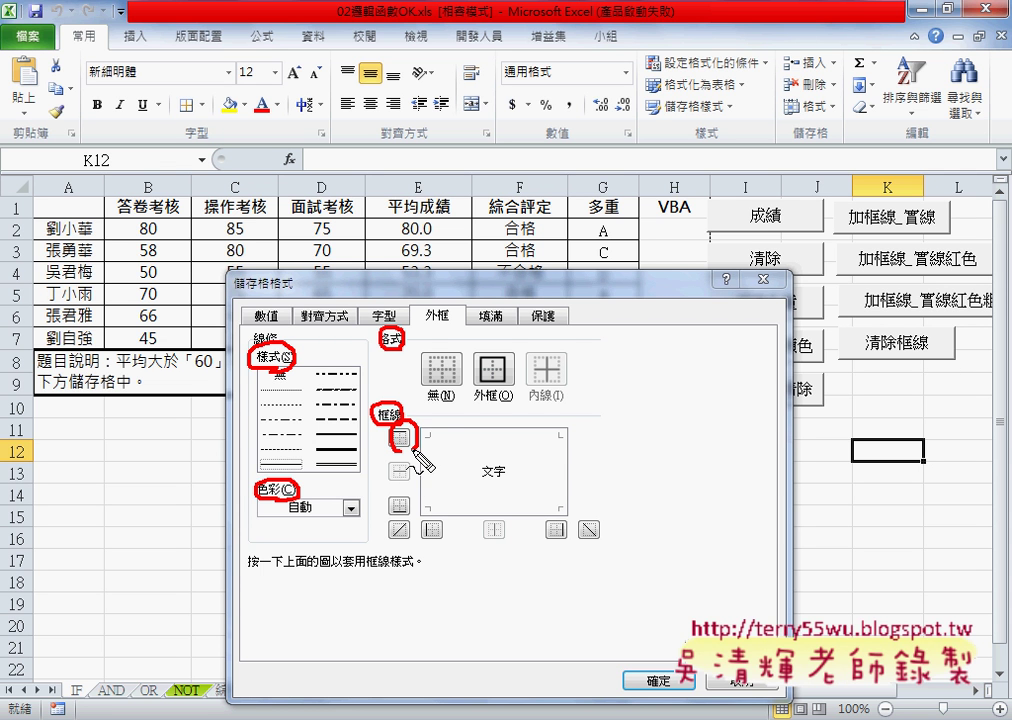
{"action": "mouse_move", "coordinate": [406, 426]}
{"action": "left_mouse_down"}
{"action": "mouse_move", "coordinate": [410, 515]}
{"action": "mouse_move", "coordinate": [447, 543]}
{"action": "left_mouse_up"}
{"action": "left_click_drag", "start_coordinate": [560, 517], "coordinate": [575, 545]}
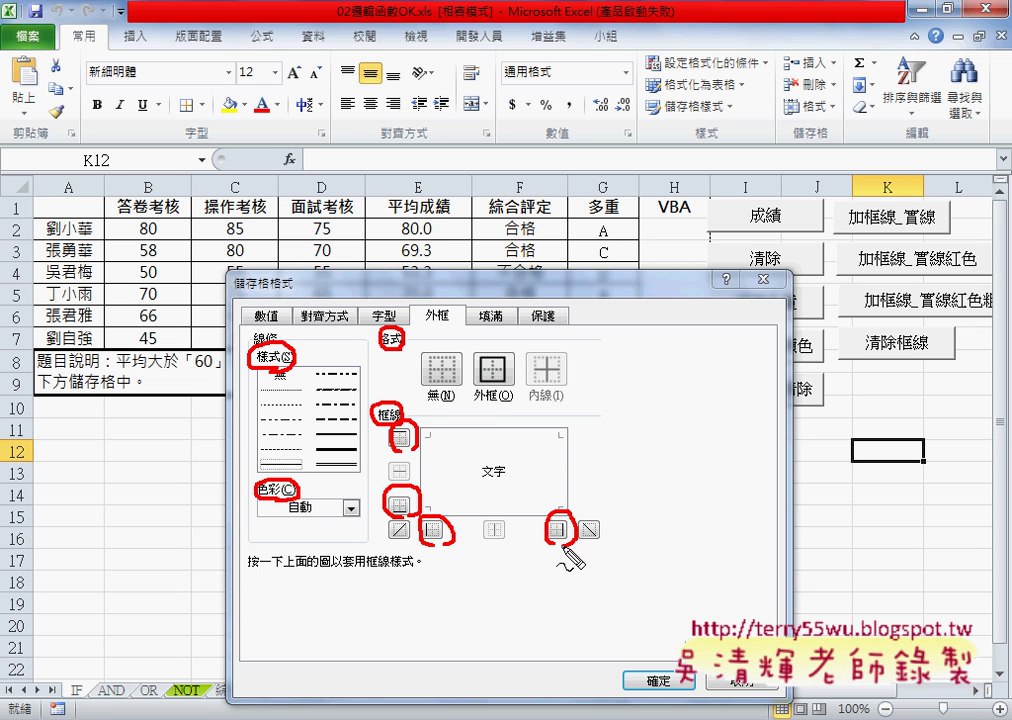
{"action": "left_click_drag", "start_coordinate": [405, 517], "coordinate": [416, 545]}
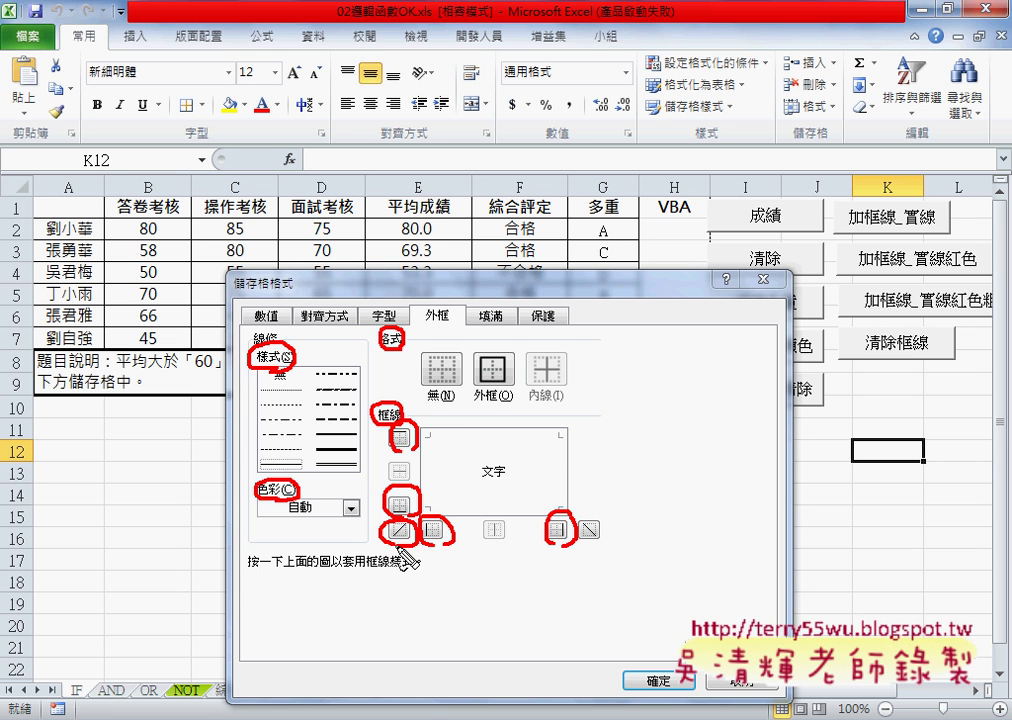
- Sketch diagonal, horizontal and vertical lines across the border preview to illustrate the options
{"action": "left_click_drag", "start_coordinate": [565, 433], "coordinate": [440, 520]}
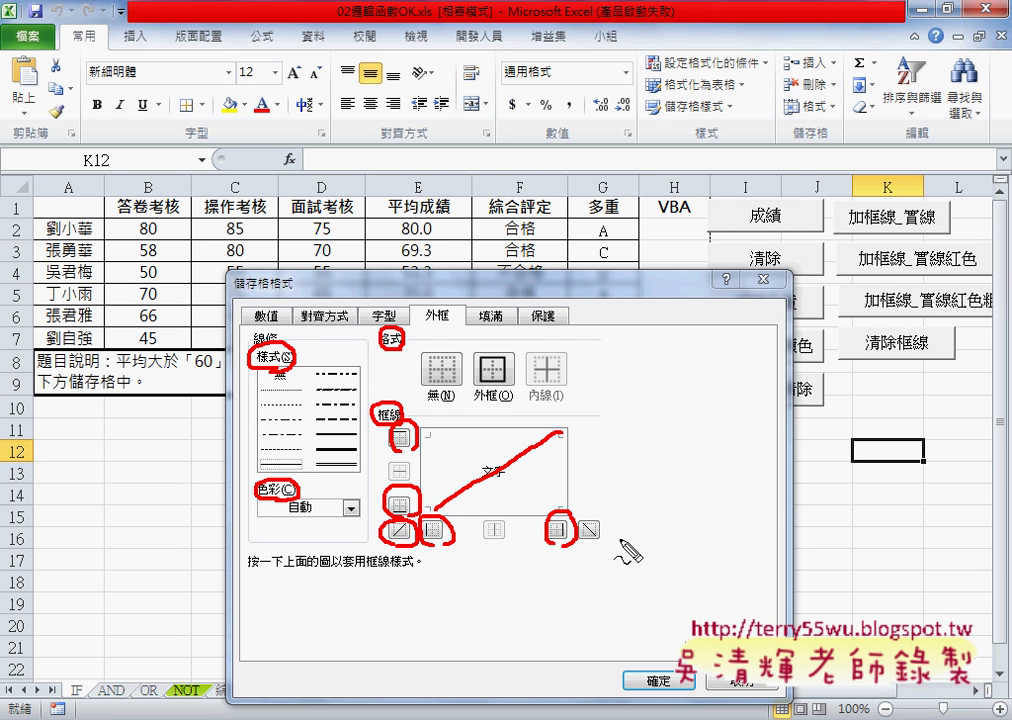
{"action": "left_click_drag", "start_coordinate": [605, 515], "coordinate": [620, 540]}
{"action": "mouse_move", "coordinate": [440, 437]}
{"action": "left_mouse_down"}
{"action": "mouse_move", "coordinate": [496, 482]}
{"action": "mouse_move", "coordinate": [565, 515]}
{"action": "left_mouse_up"}
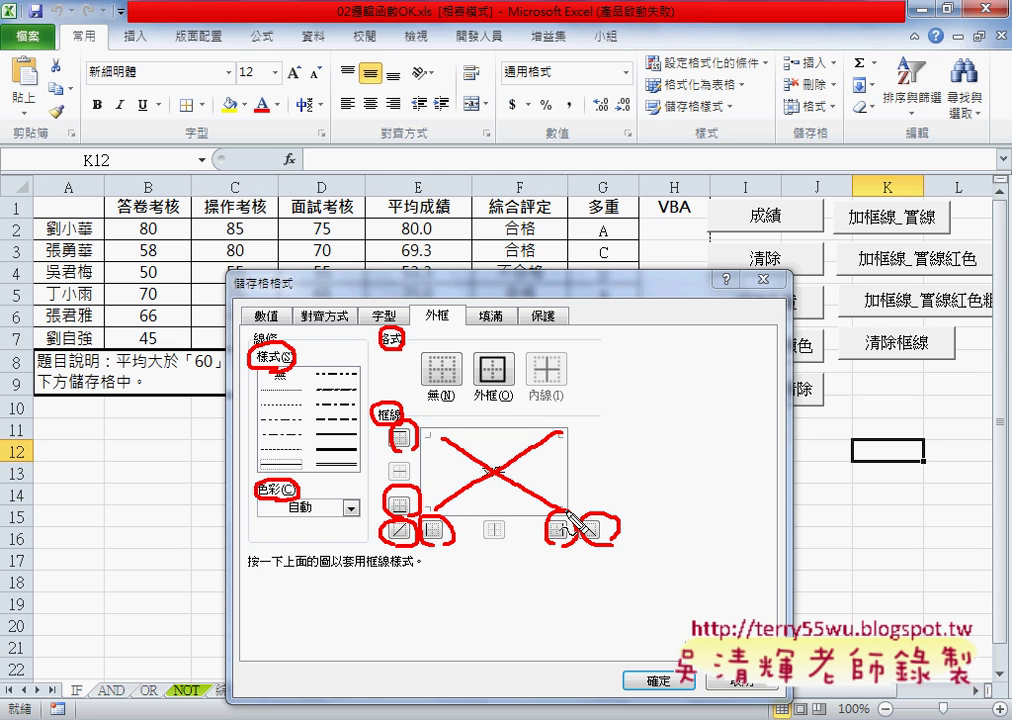
{"action": "left_click_drag", "start_coordinate": [395, 460], "coordinate": [415, 485]}
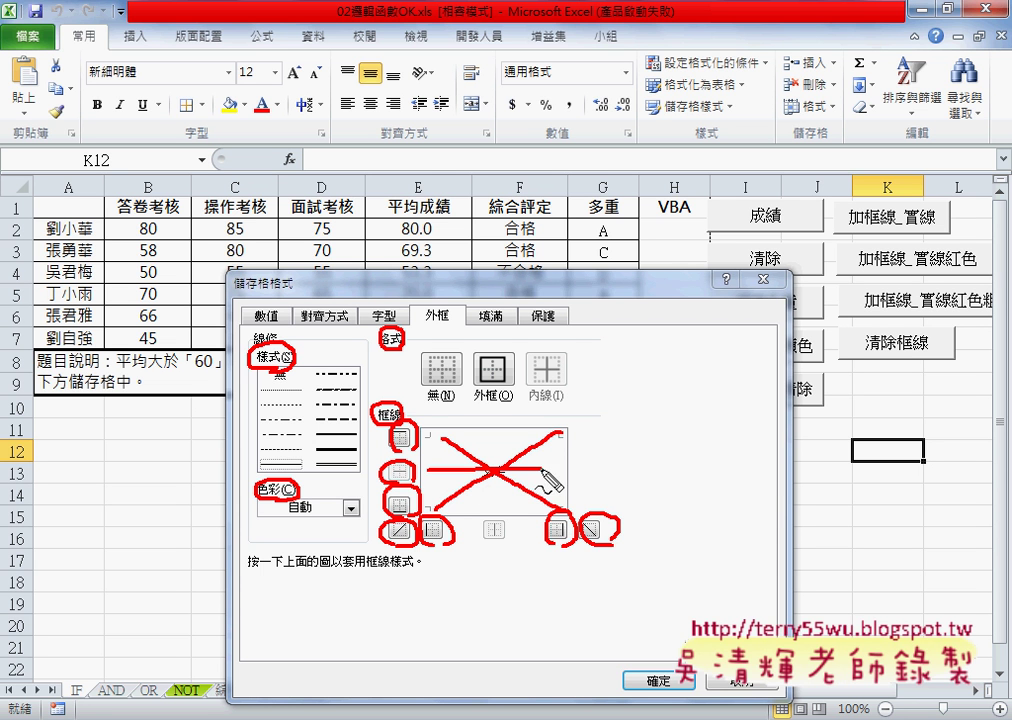
{"action": "left_click_drag", "start_coordinate": [482, 520], "coordinate": [505, 542]}
{"action": "left_click_drag", "start_coordinate": [425, 468], "coordinate": [568, 467]}
{"action": "left_click_drag", "start_coordinate": [493, 432], "coordinate": [500, 518]}
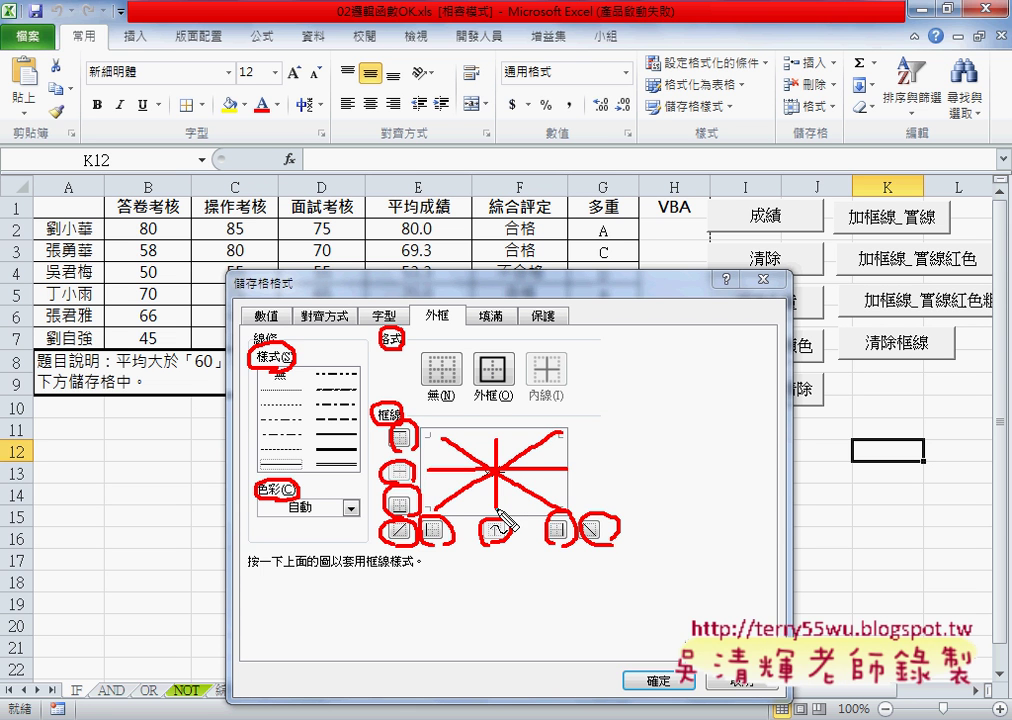
{"action": "key", "text": "Escape"}
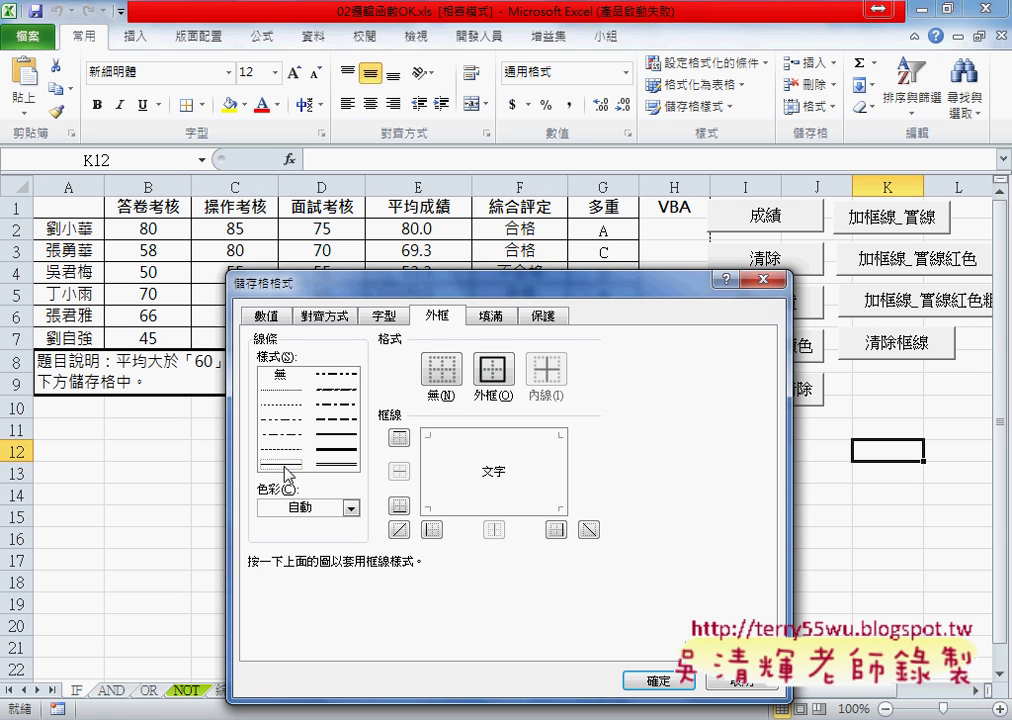
- Select A1:G7 and apply an Outline border to it from the Format Cells Border settings
{"action": "left_click", "coordinate": [493, 369]}
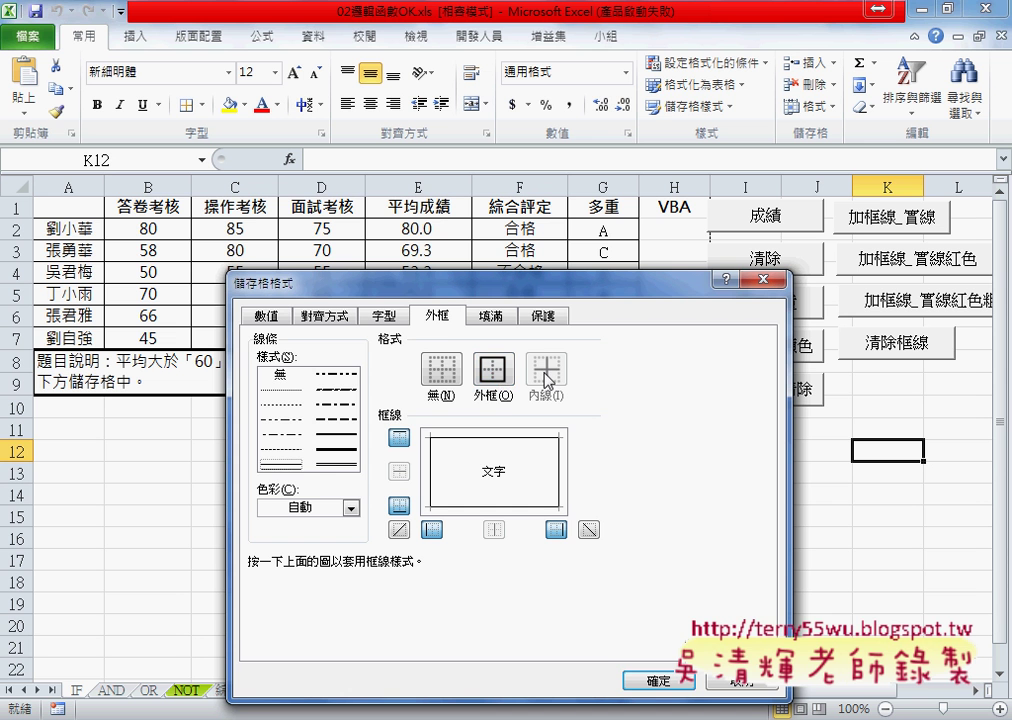
{"action": "key", "text": "Return"}
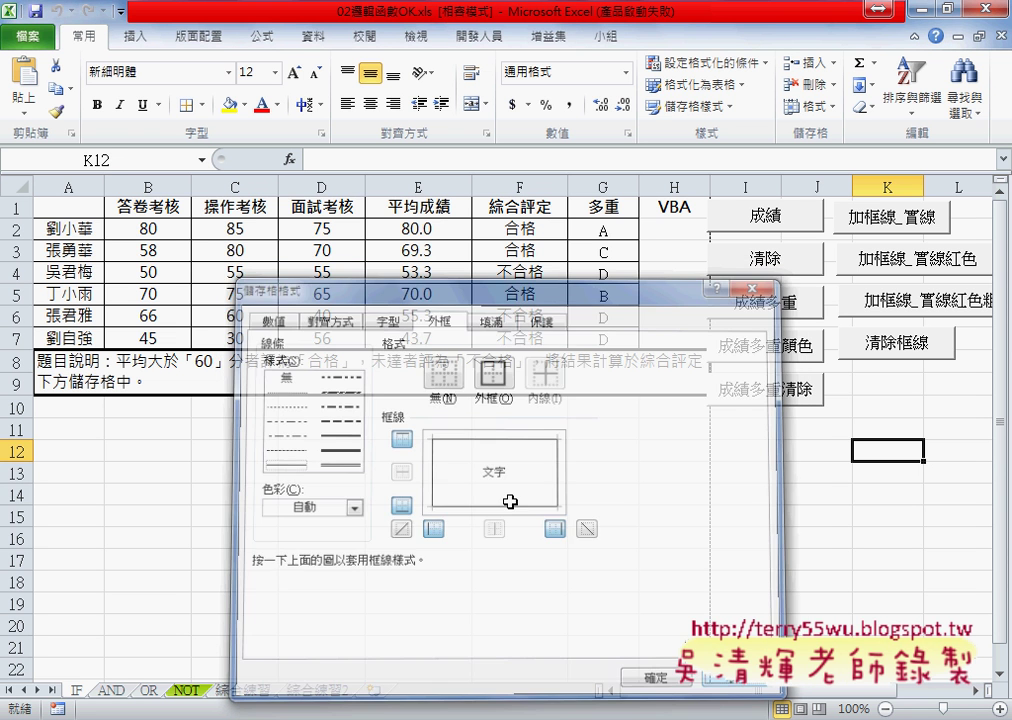
{"action": "mouse_move", "coordinate": [79, 214]}
{"action": "left_mouse_down"}
{"action": "mouse_move", "coordinate": [135, 294]}
{"action": "mouse_move", "coordinate": [600, 338]}
{"action": "left_mouse_up"}
{"action": "left_click", "coordinate": [202, 104]}
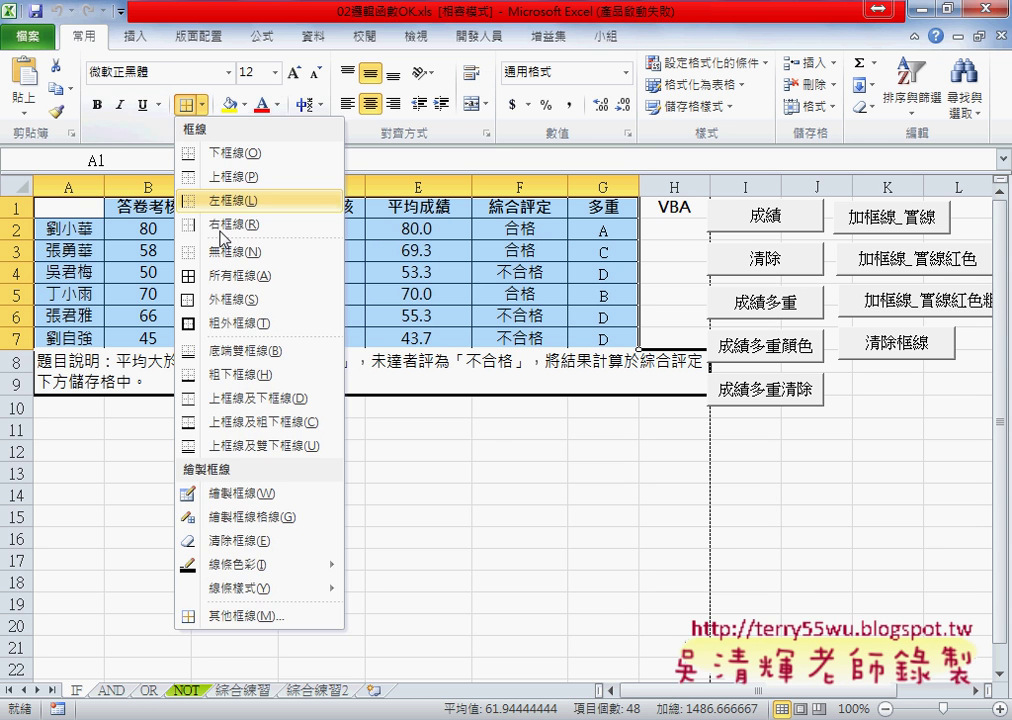
{"action": "left_click", "coordinate": [265, 614]}
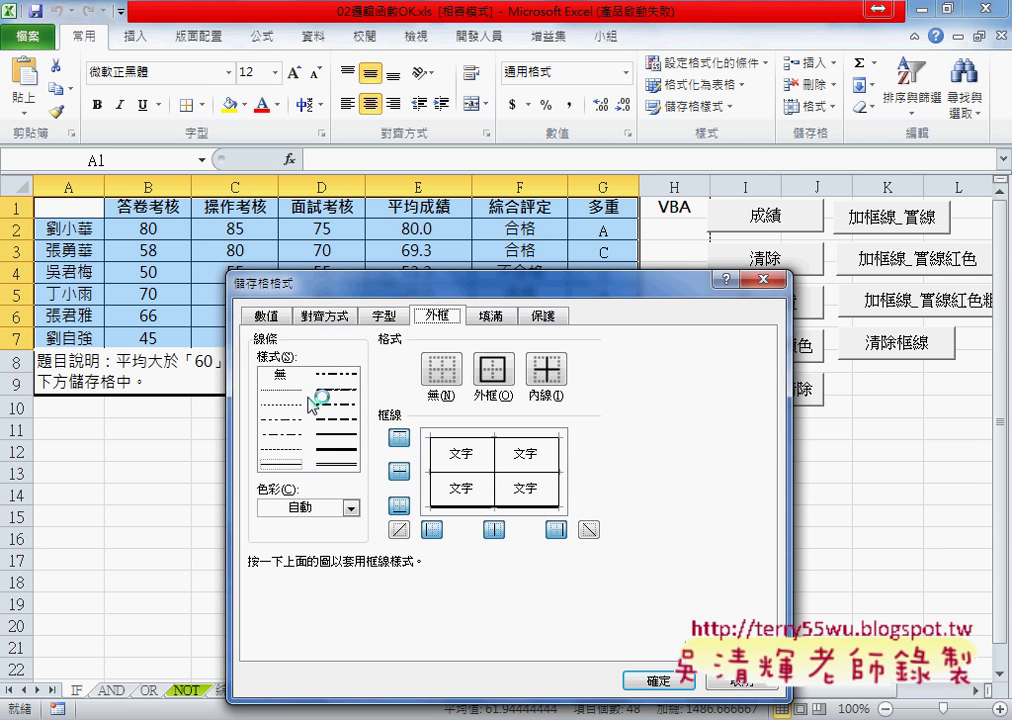
{"action": "left_click", "coordinate": [492, 370]}
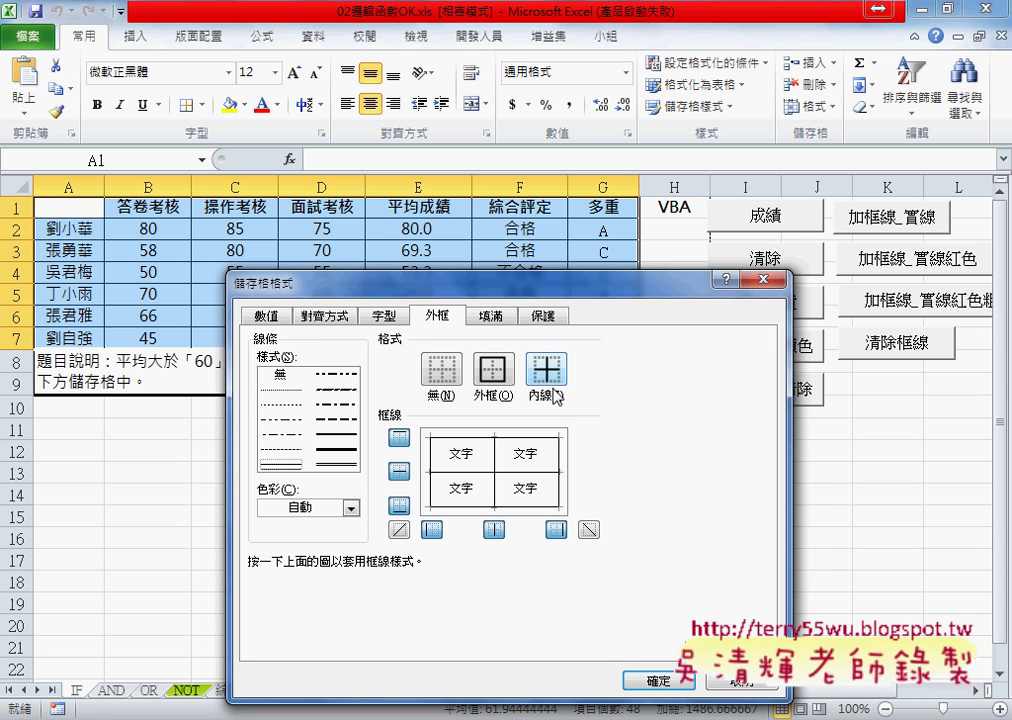
{"action": "left_click", "coordinate": [658, 678]}
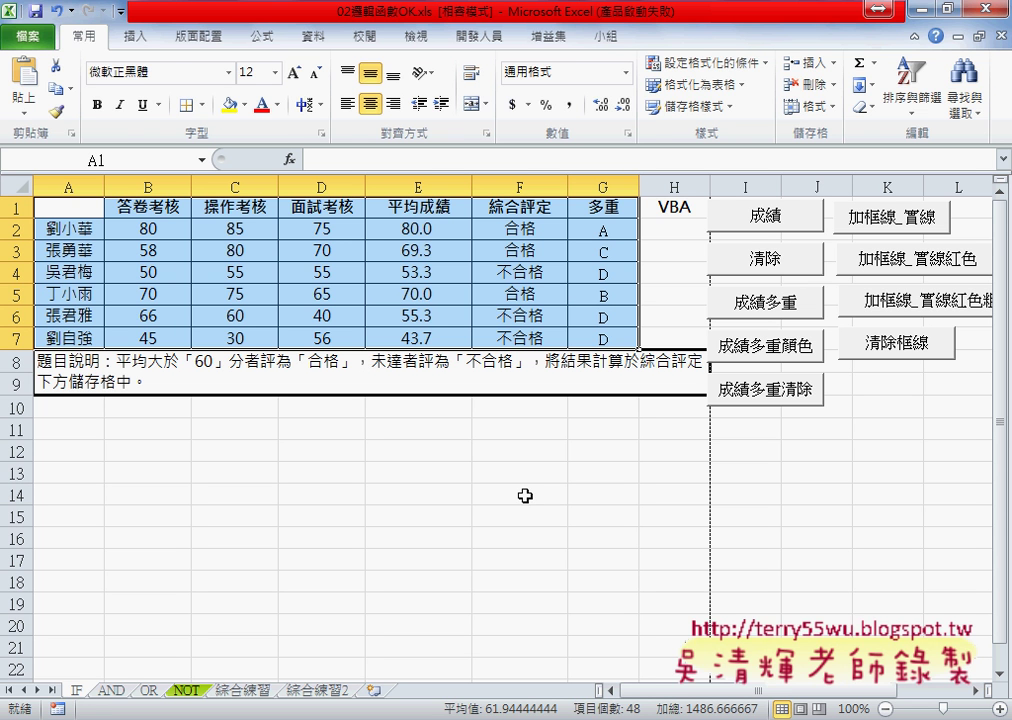
- Start recording a new macro named 巨集1
{"action": "left_click", "coordinate": [470, 37]}
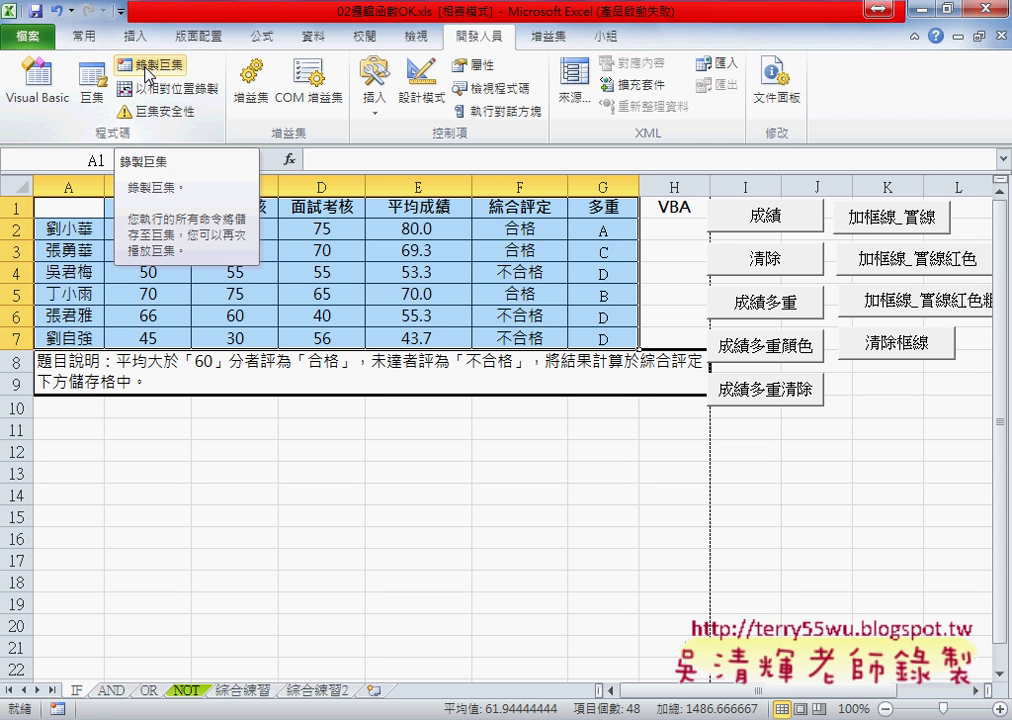
{"action": "left_click", "coordinate": [163, 70]}
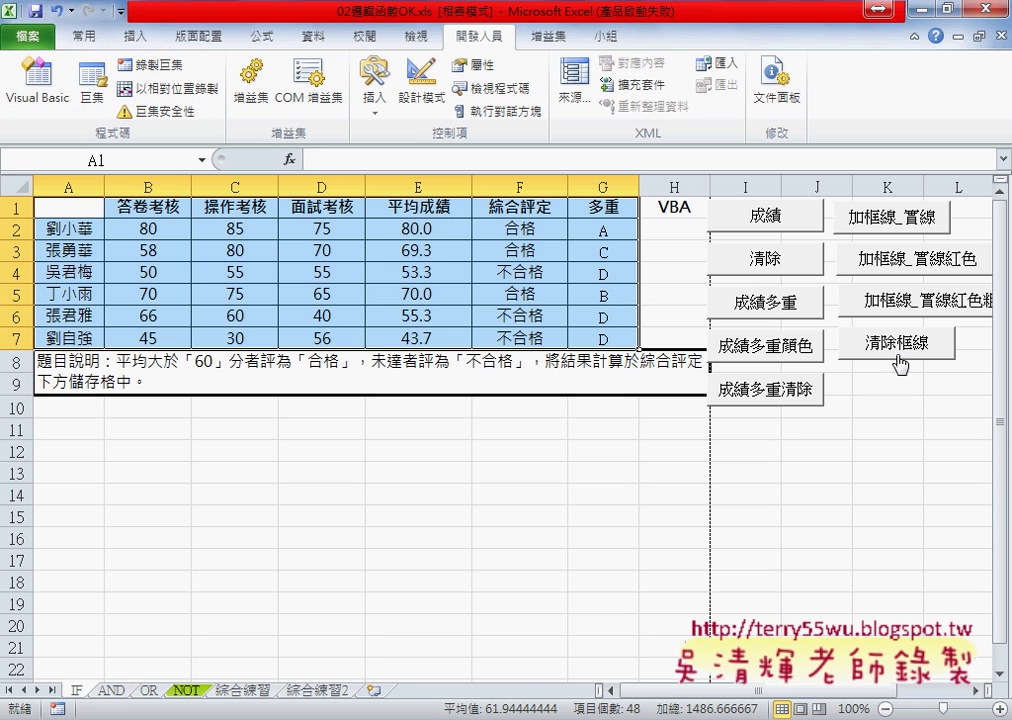
{"action": "left_click", "coordinate": [158, 64]}
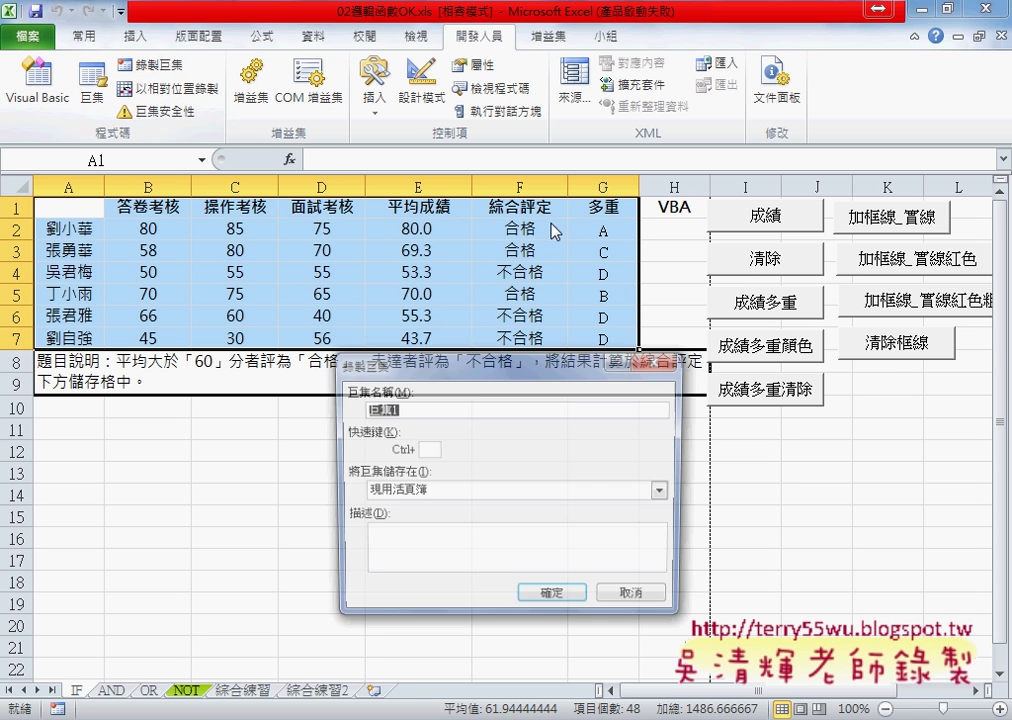
{"action": "left_click", "coordinate": [558, 600]}
- Select A1:G7, apply Outline and Inside borders, then select cell E12
{"action": "left_click_drag", "start_coordinate": [81, 204], "coordinate": [573, 345]}
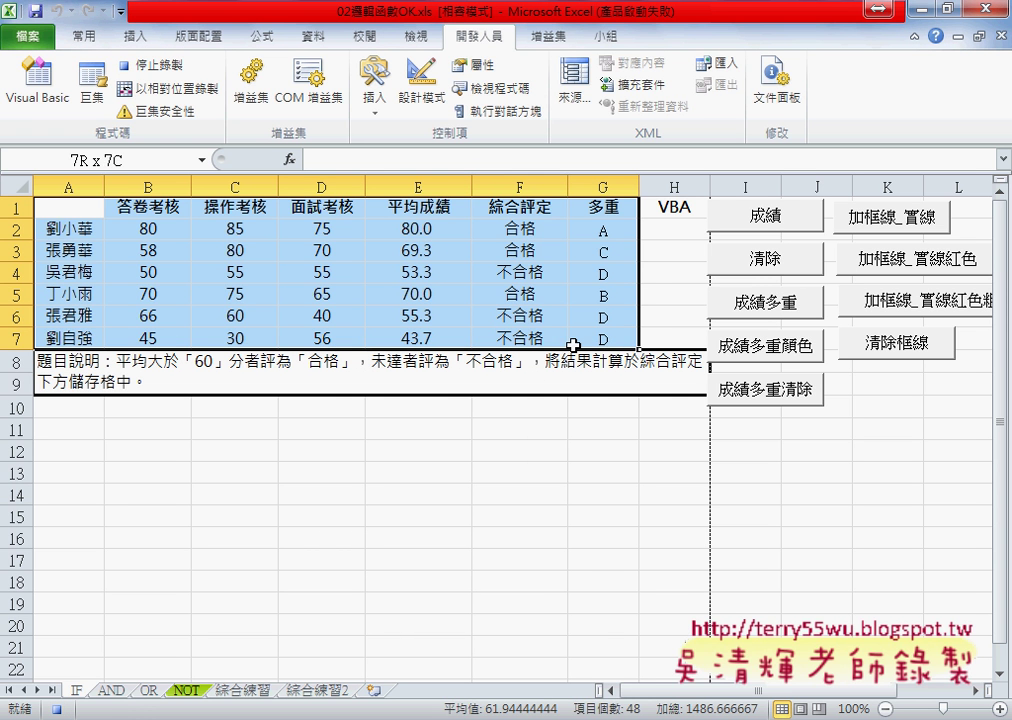
{"action": "left_click", "coordinate": [88, 37]}
{"action": "left_click", "coordinate": [203, 105]}
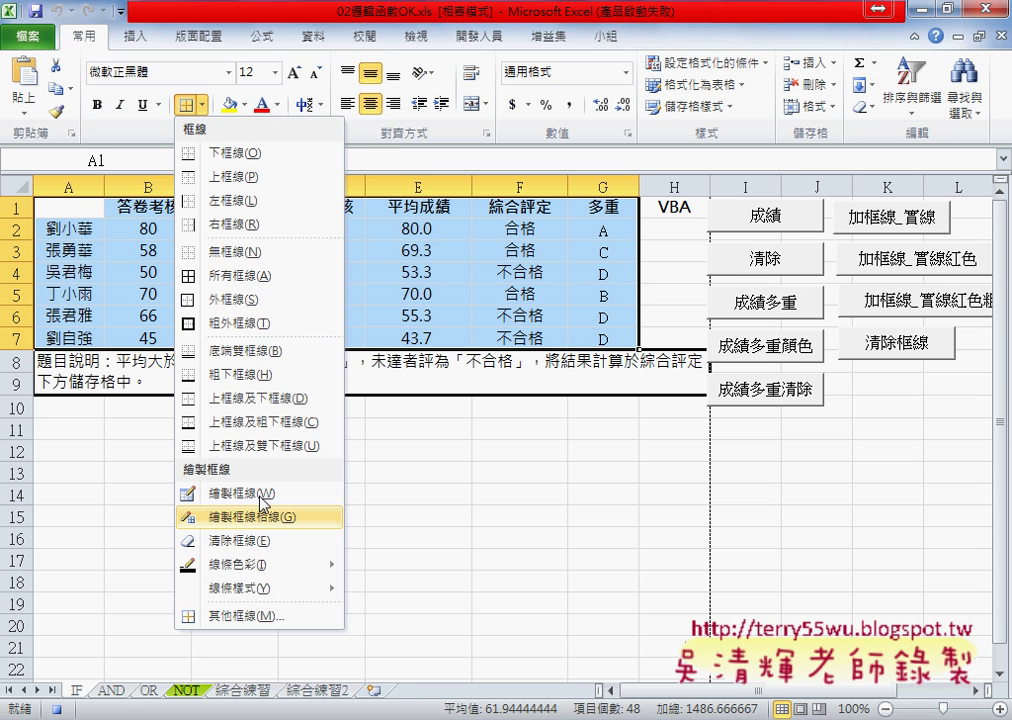
{"action": "left_click", "coordinate": [272, 617]}
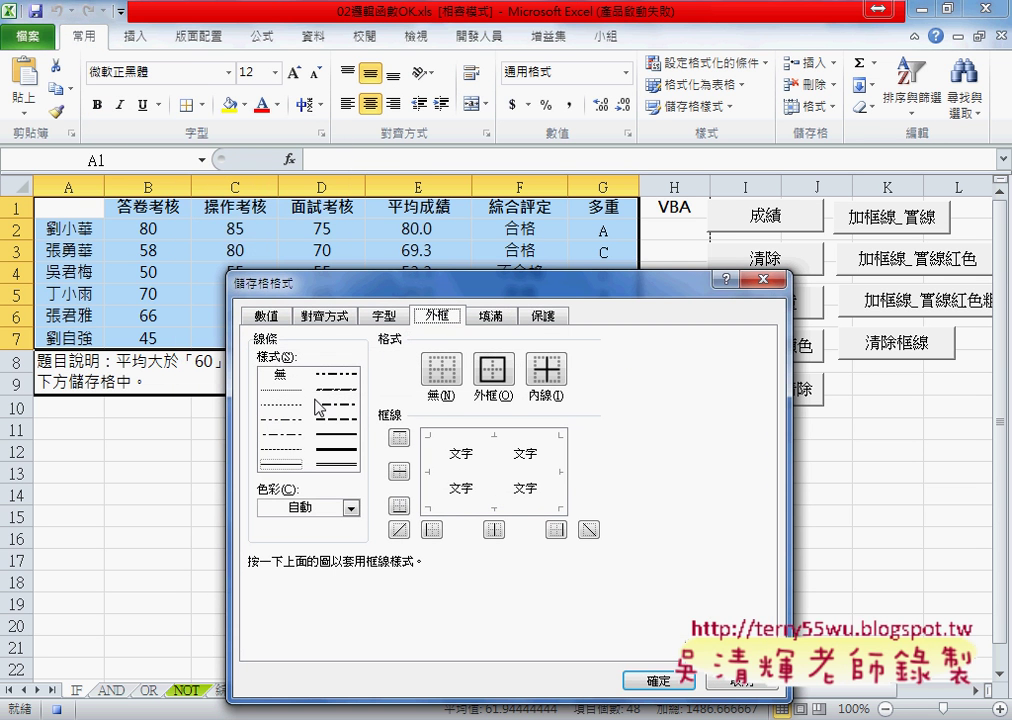
{"action": "left_click", "coordinate": [490, 370]}
{"action": "left_click", "coordinate": [546, 369]}
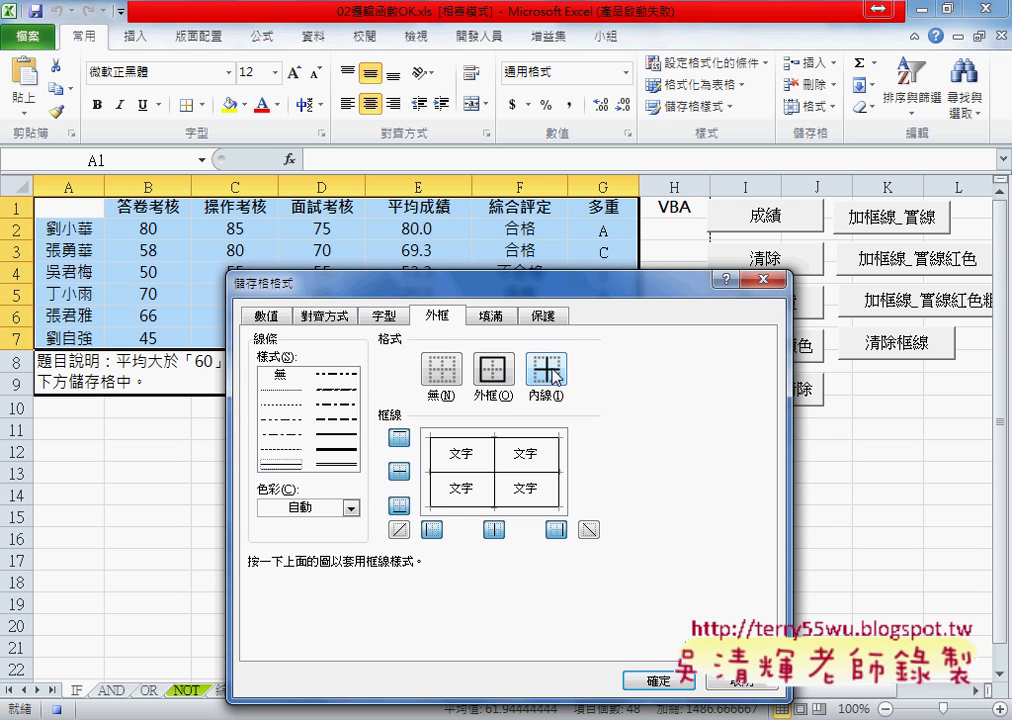
{"action": "left_click", "coordinate": [655, 682]}
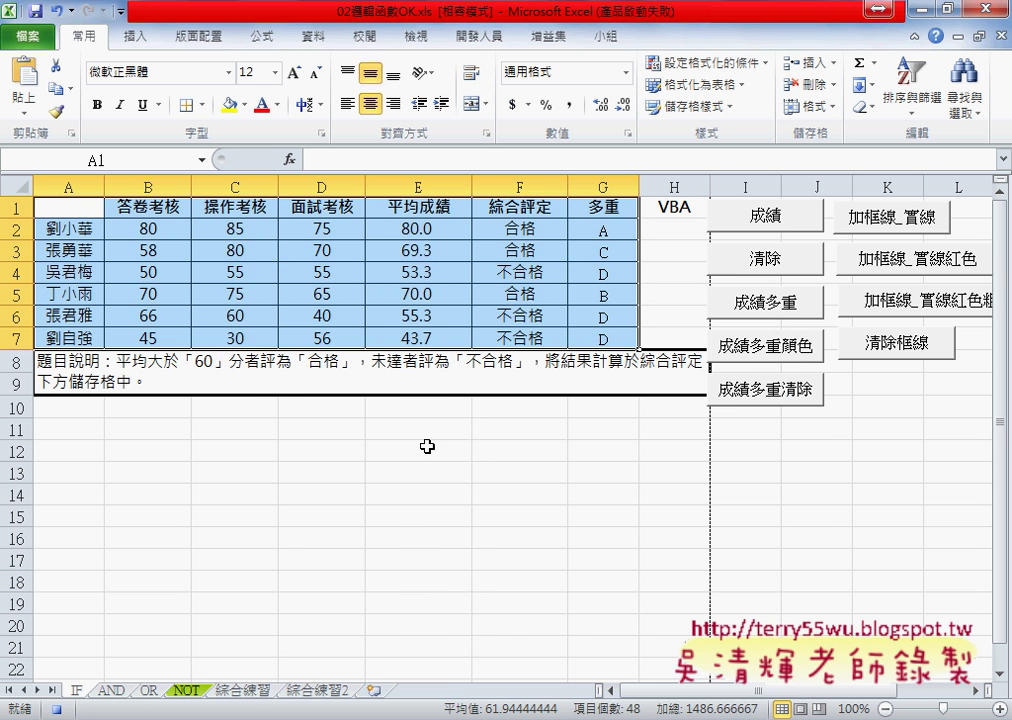
{"action": "left_click", "coordinate": [427, 446]}
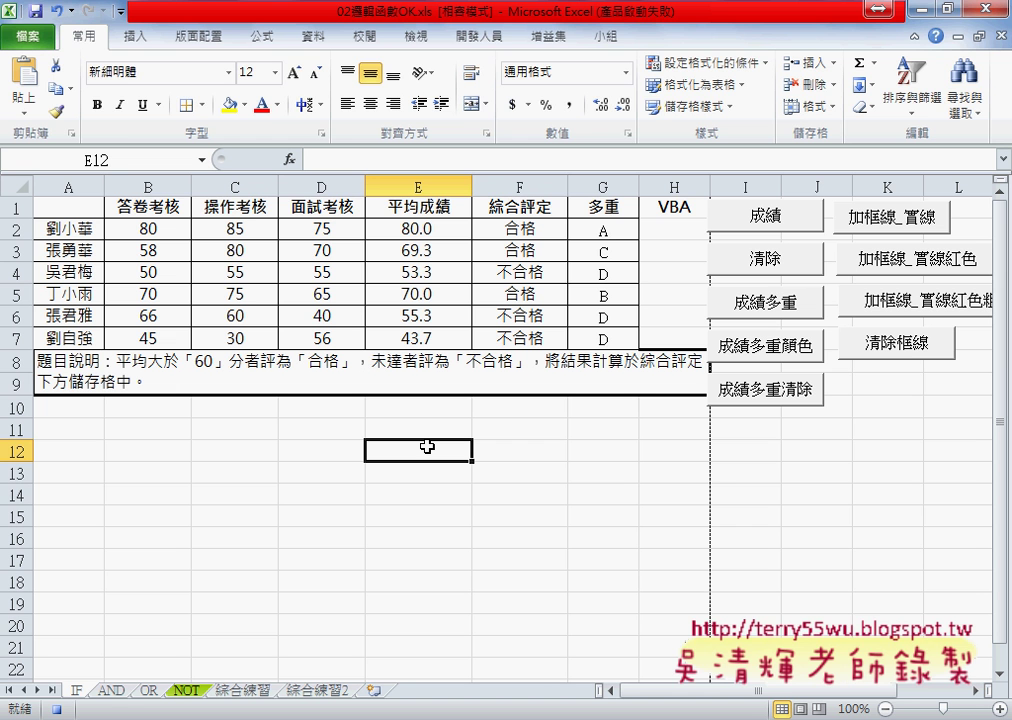
{"action": "left_click", "coordinate": [478, 36]}
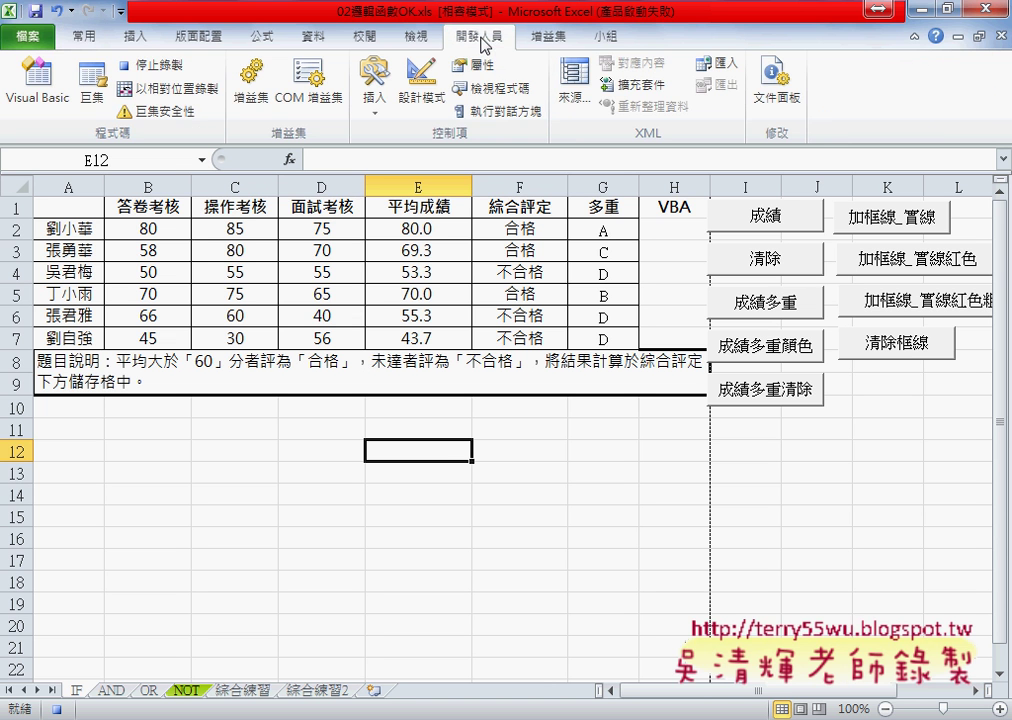
- Stop recording, clear the table borders with 清除框線, and run 巨集1 to restore them
{"action": "left_click", "coordinate": [160, 66]}
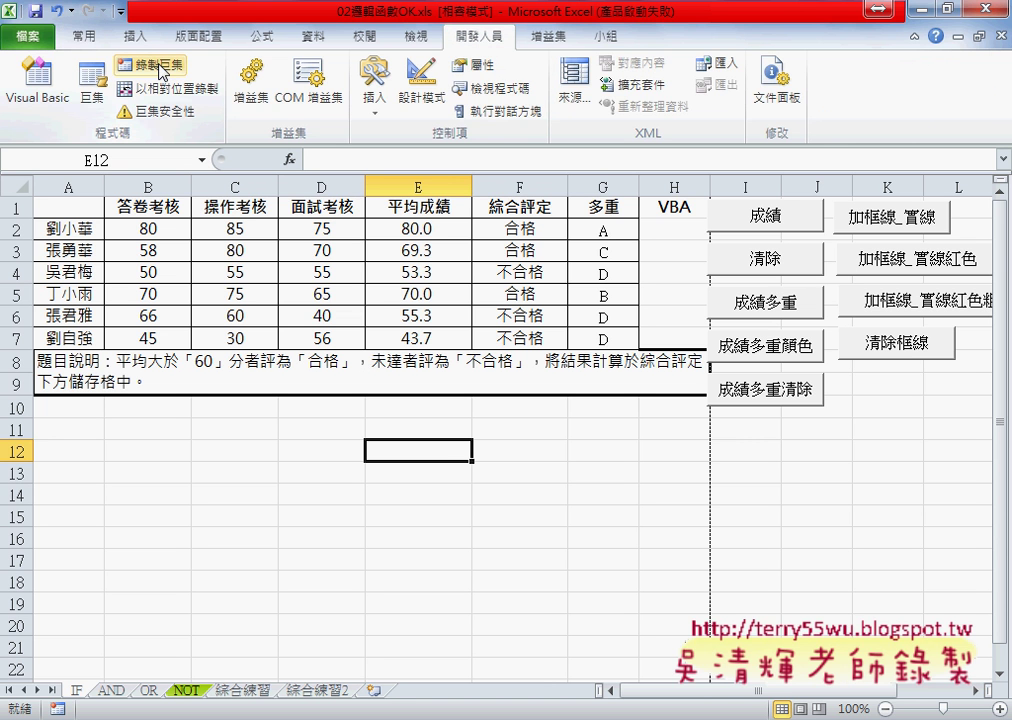
{"action": "left_click", "coordinate": [900, 348]}
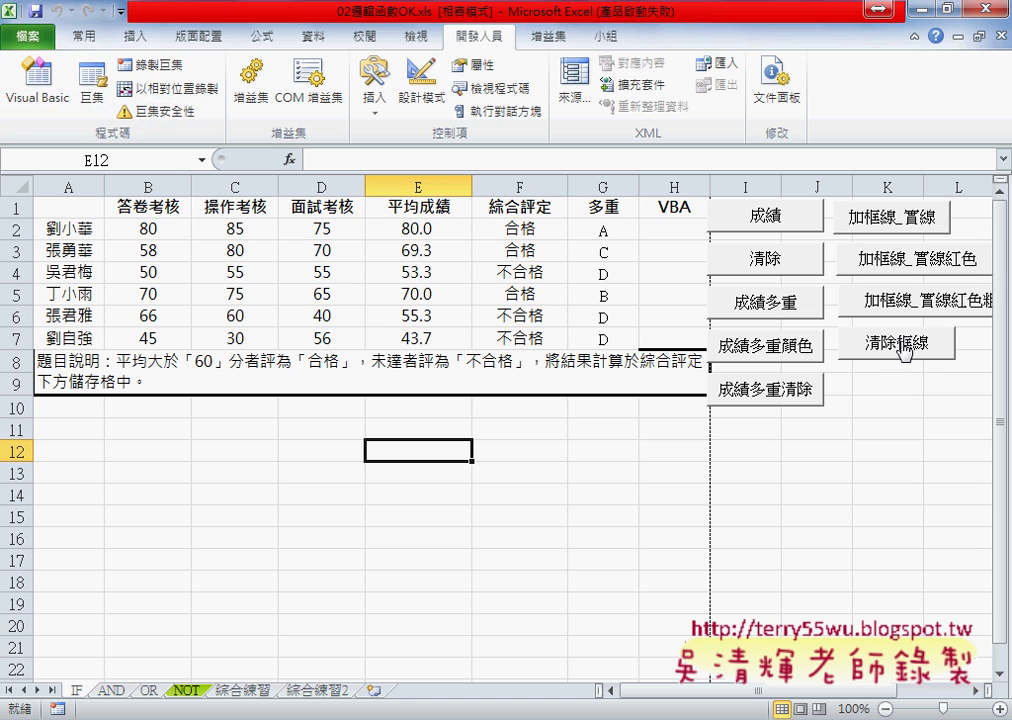
{"action": "left_click", "coordinate": [98, 97]}
{"action": "left_click_drag", "start_coordinate": [375, 335], "coordinate": [507, 222]}
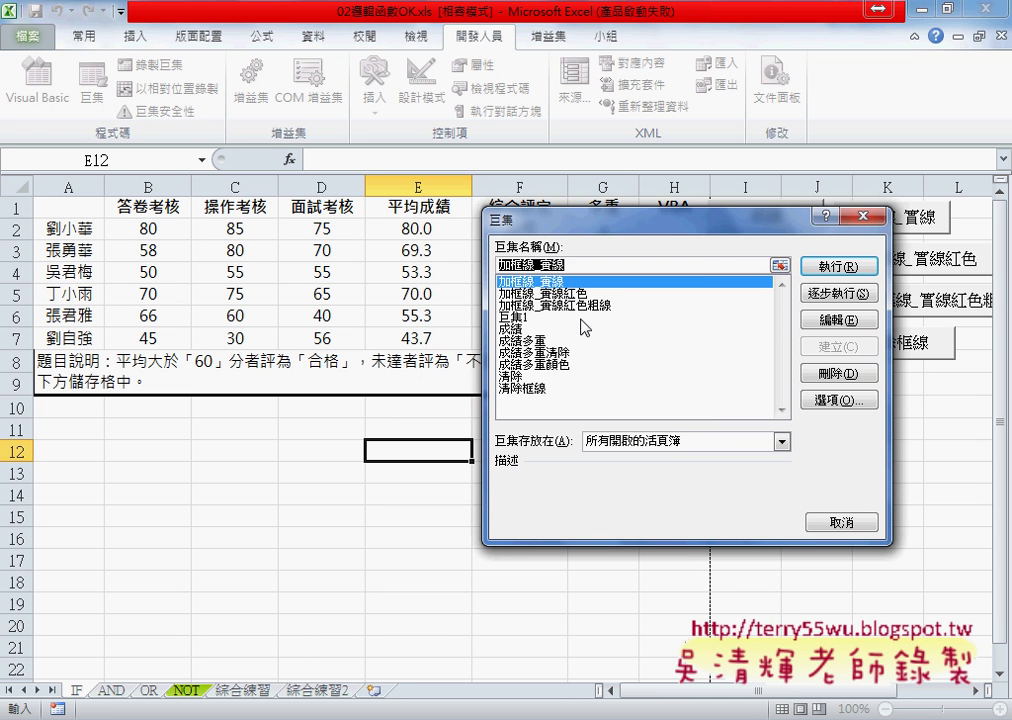
{"action": "left_click", "coordinate": [575, 317]}
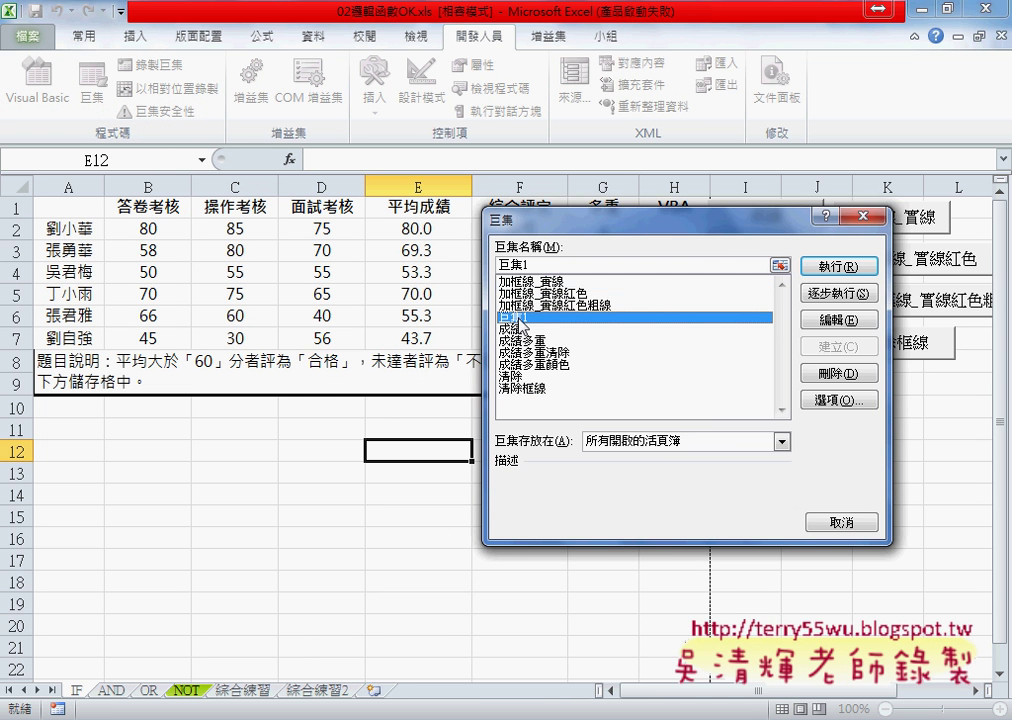
{"action": "left_click", "coordinate": [841, 270]}
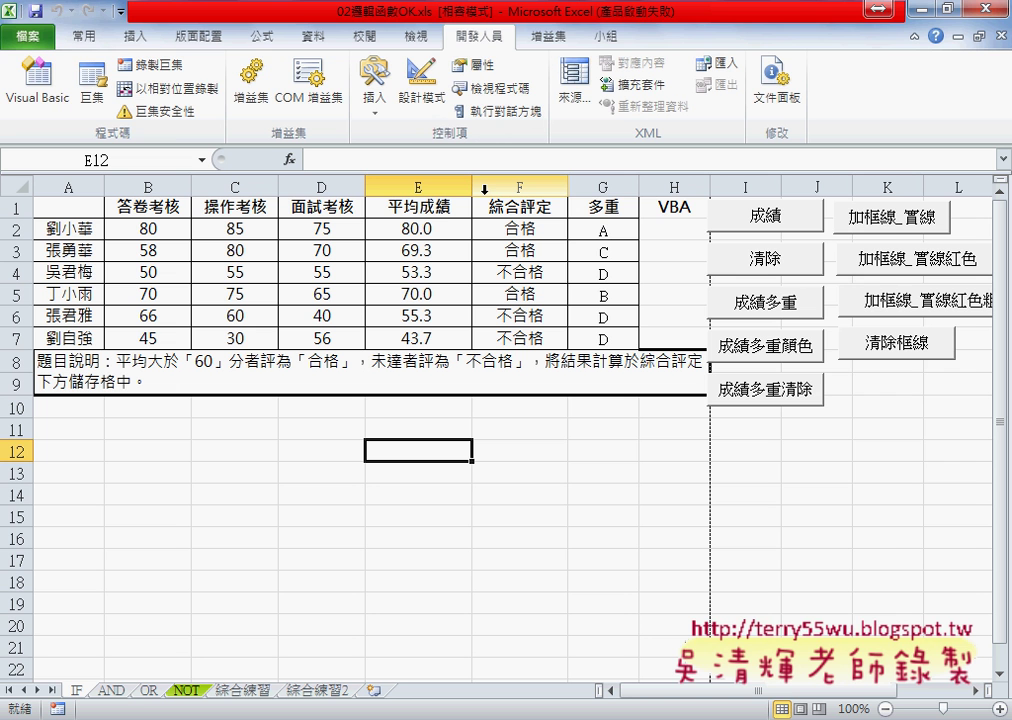
- Open macro 巨集1's code in the Visual Basic editor
{"action": "left_click", "coordinate": [92, 85]}
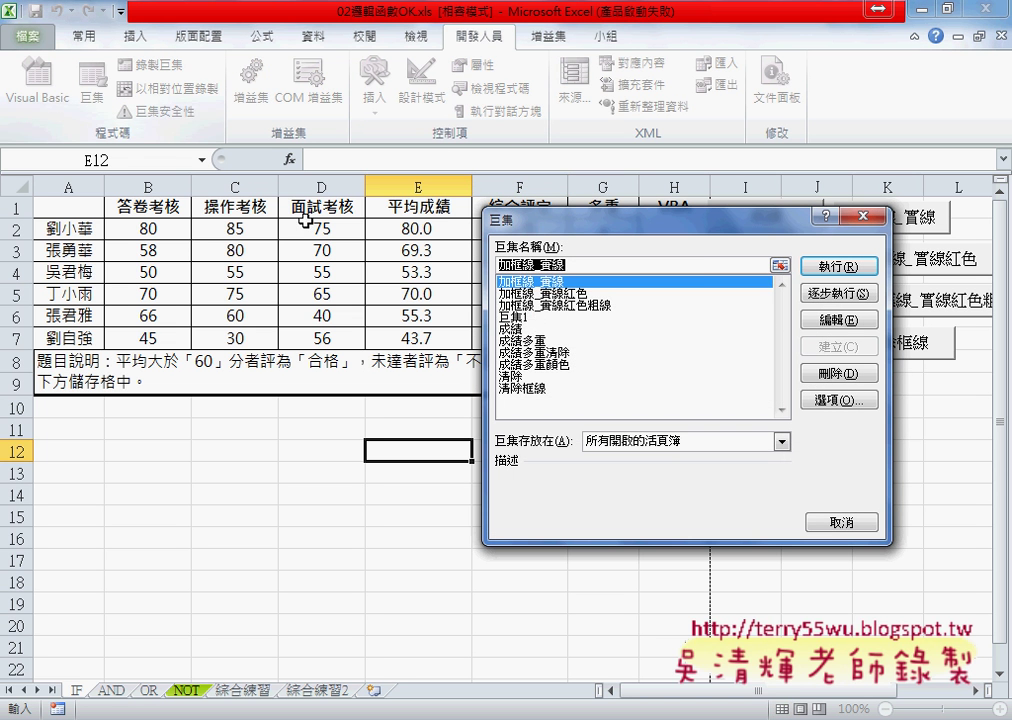
{"action": "left_click", "coordinate": [516, 318]}
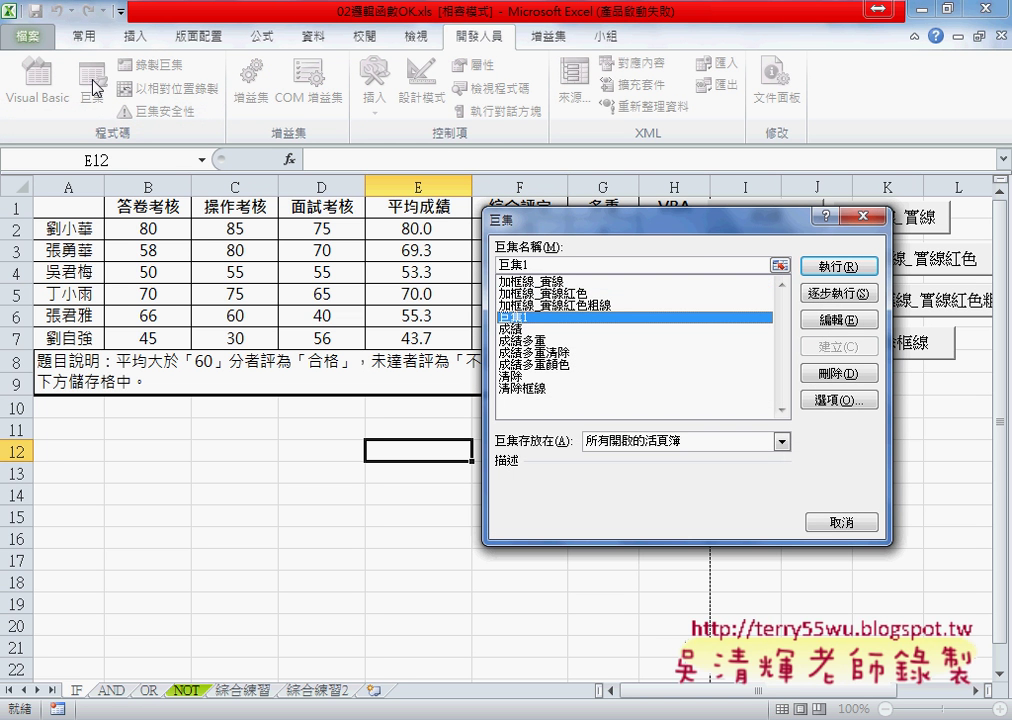
{"action": "left_click", "coordinate": [818, 320]}
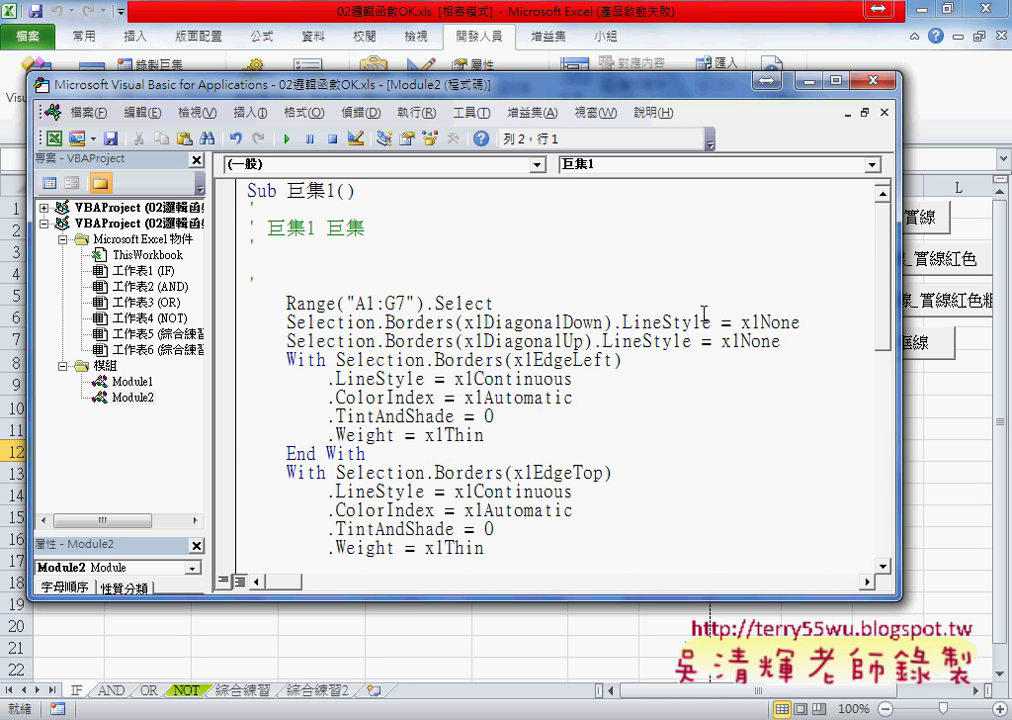
- Enlarge the editor, read Sub 巨集1() through End Sub, then close it with Alt+Q
{"action": "scroll", "coordinate": [704, 314], "scroll_direction": "down", "scroll_amount": 2}
{"action": "mouse_move", "coordinate": [600, 85]}
{"action": "left_mouse_down"}
{"action": "mouse_move", "coordinate": [637, 63]}
{"action": "mouse_move", "coordinate": [645, 30]}
{"action": "left_mouse_up"}
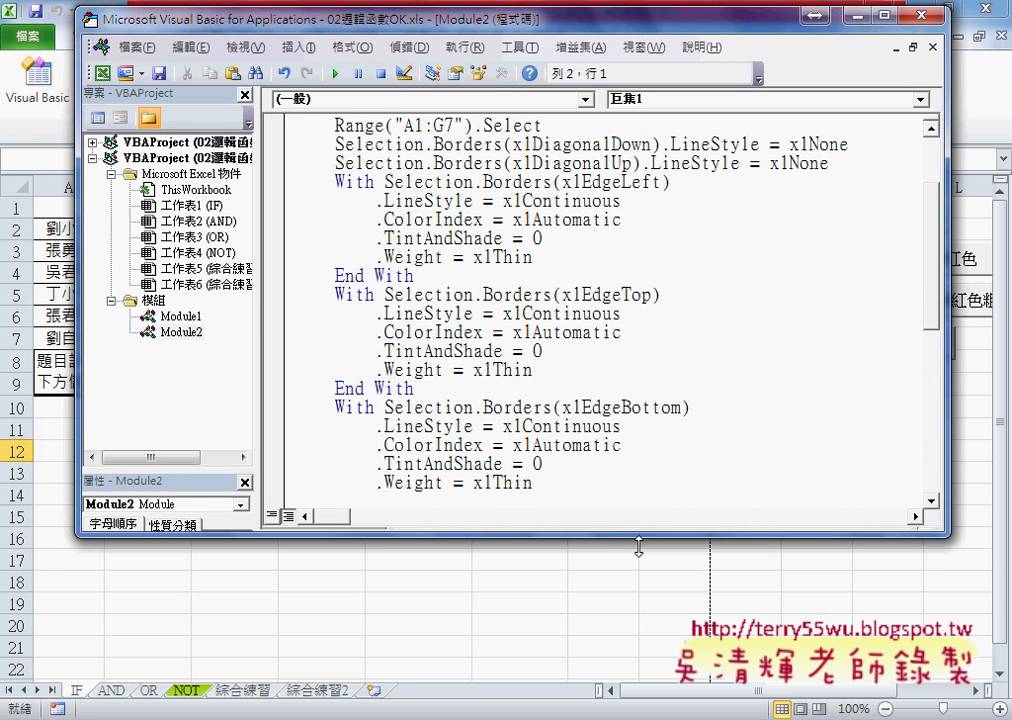
{"action": "left_click_drag", "start_coordinate": [638, 546], "coordinate": [638, 650]}
{"action": "scroll", "coordinate": [938, 310], "scroll_direction": "up", "scroll_amount": 1}
{"action": "scroll", "coordinate": [938, 310], "scroll_direction": "up", "scroll_amount": 1}
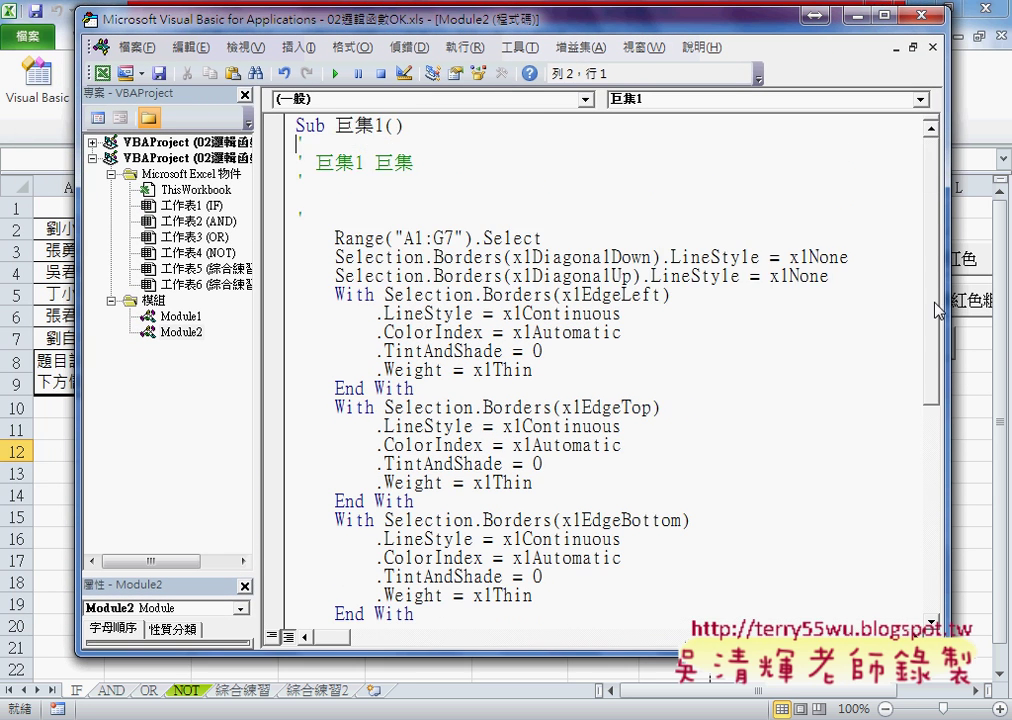
{"action": "left_click_drag", "start_coordinate": [936, 310], "coordinate": [952, 585]}
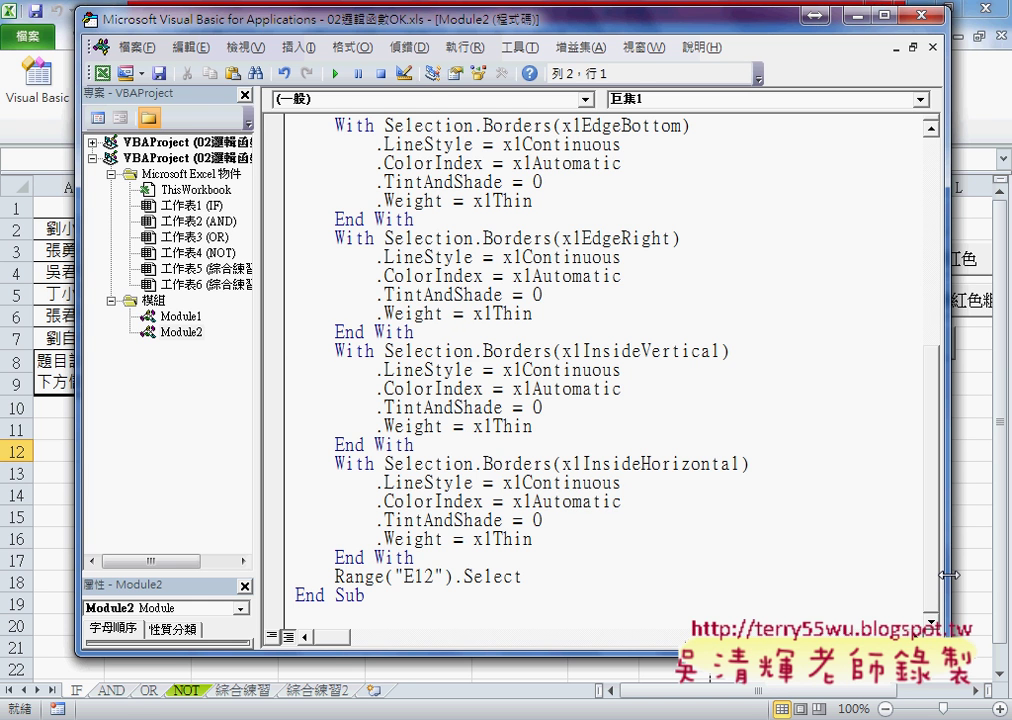
{"action": "key", "text": "alt+q"}
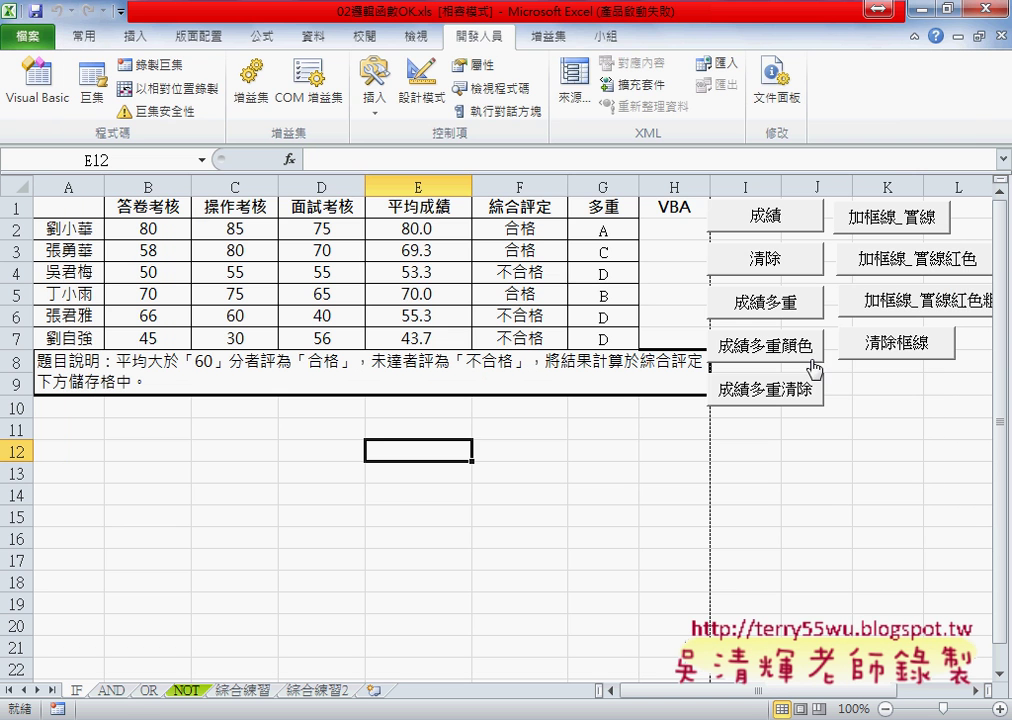
- Apply thick red borders to A1:G7 with the 加框線_實線紅色粗 macro, then clear them with 清除框線
{"action": "left_click", "coordinate": [836, 516]}
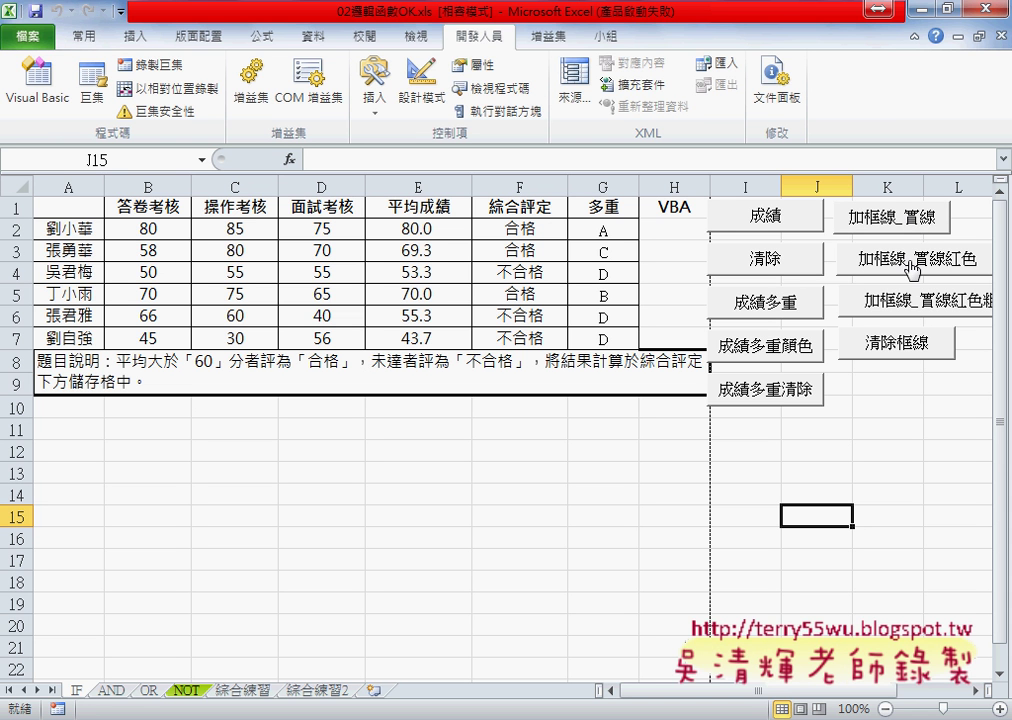
{"action": "left_click", "coordinate": [912, 262]}
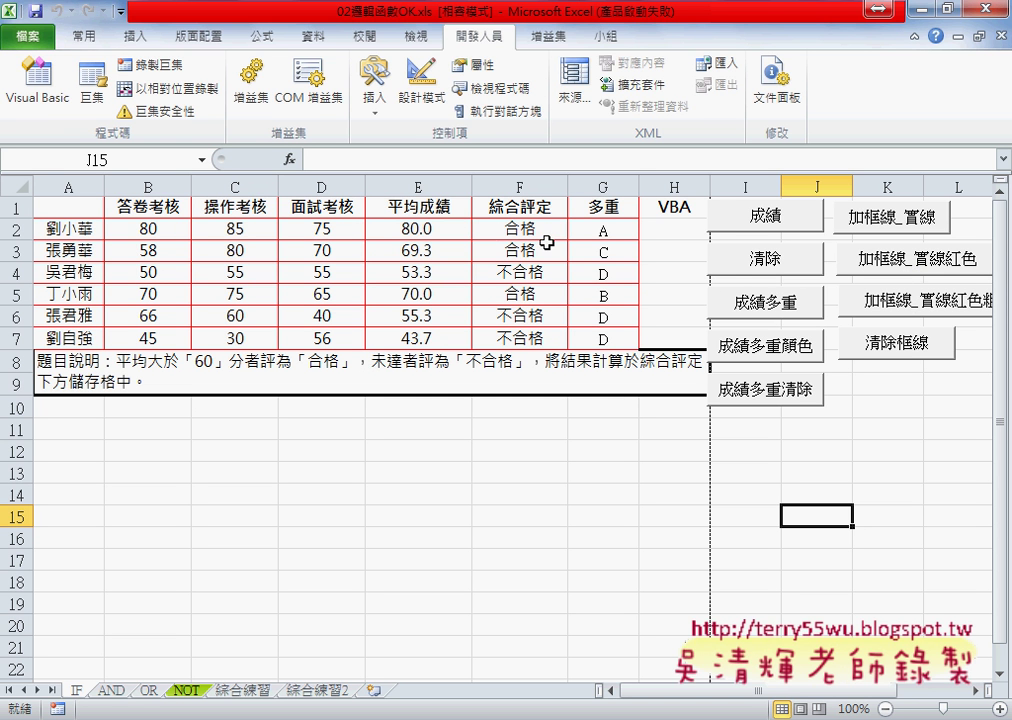
{"action": "left_click", "coordinate": [932, 310]}
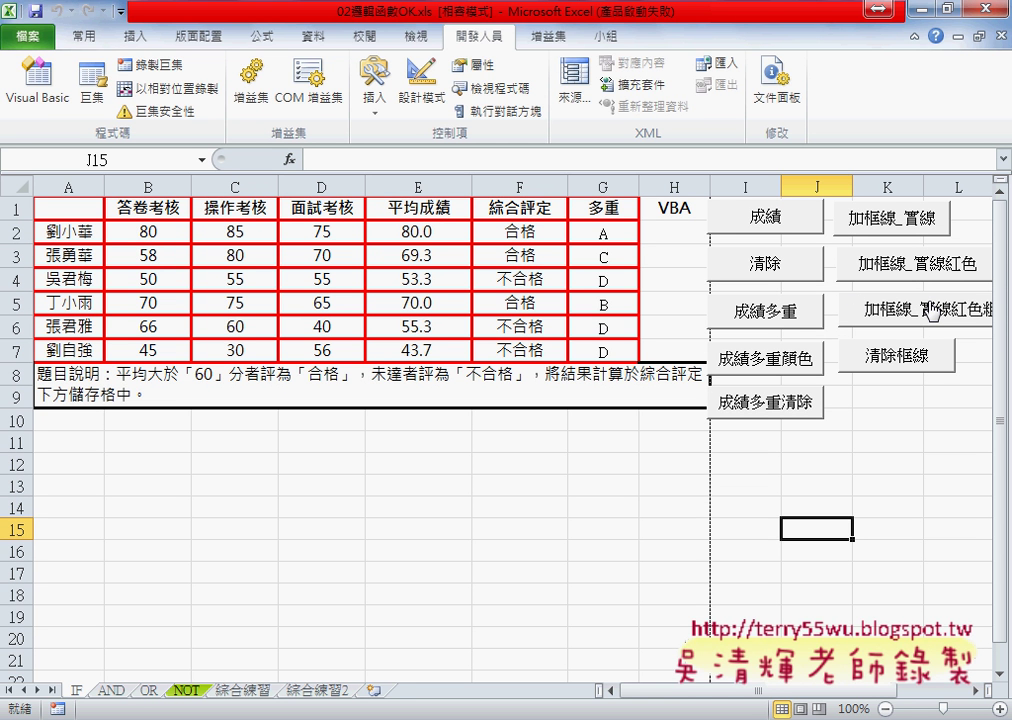
{"action": "left_click", "coordinate": [913, 362]}
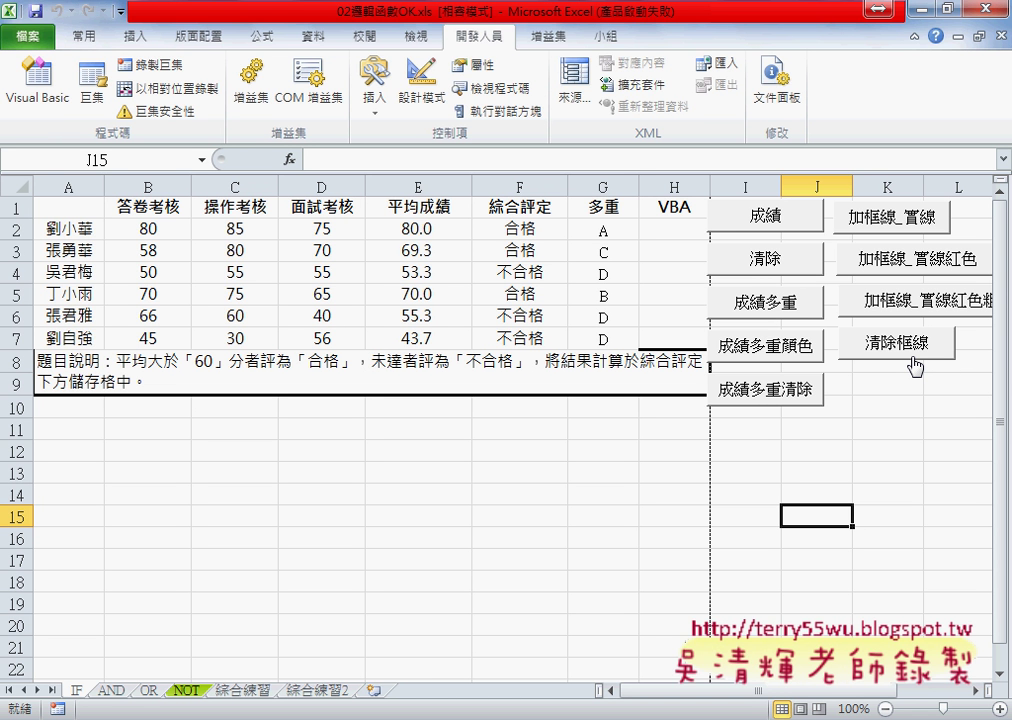
- Open the 加框線_實線 macro's code from its button and delete the comment block
{"action": "right_click", "coordinate": [873, 225]}
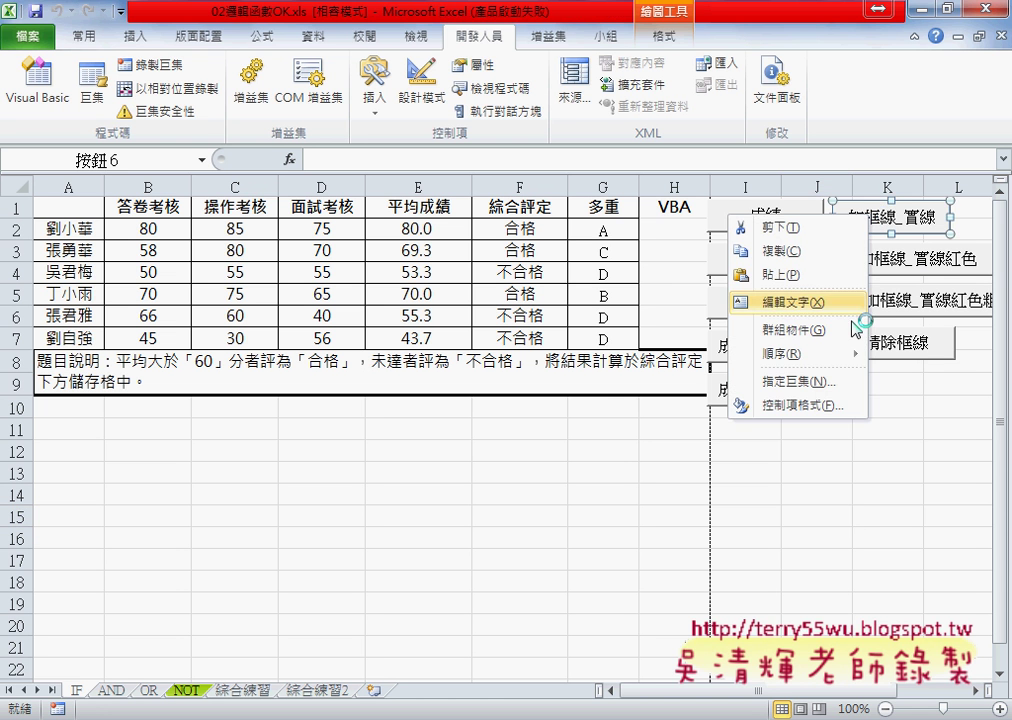
{"action": "left_click", "coordinate": [824, 383]}
{"action": "left_click", "coordinate": [962, 200]}
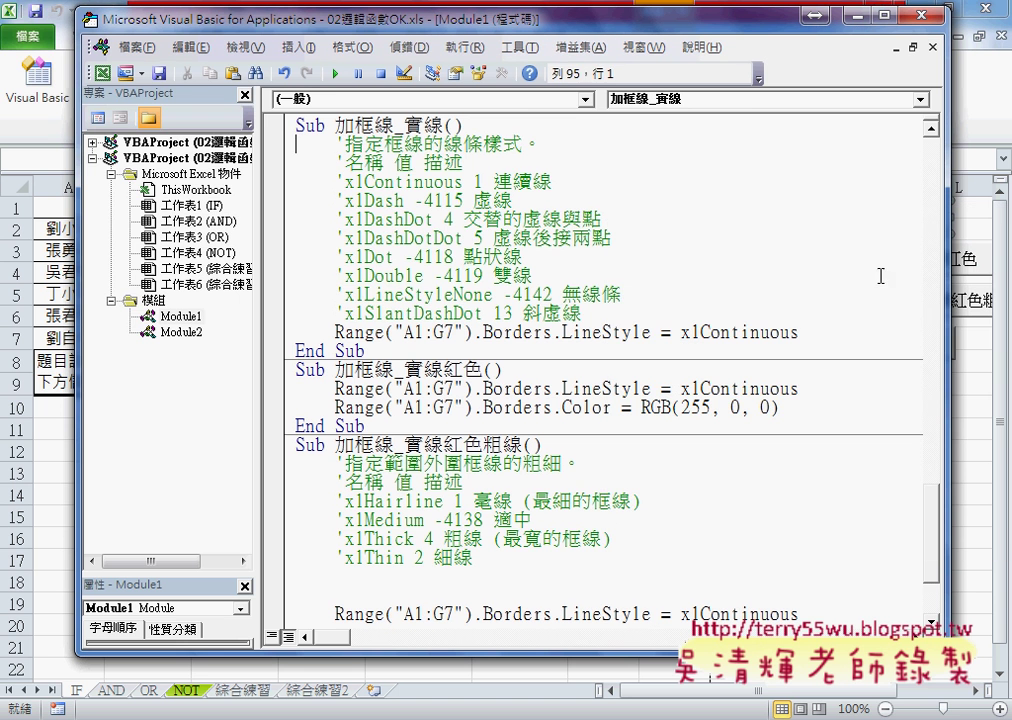
{"action": "left_click_drag", "start_coordinate": [582, 313], "coordinate": [293, 142]}
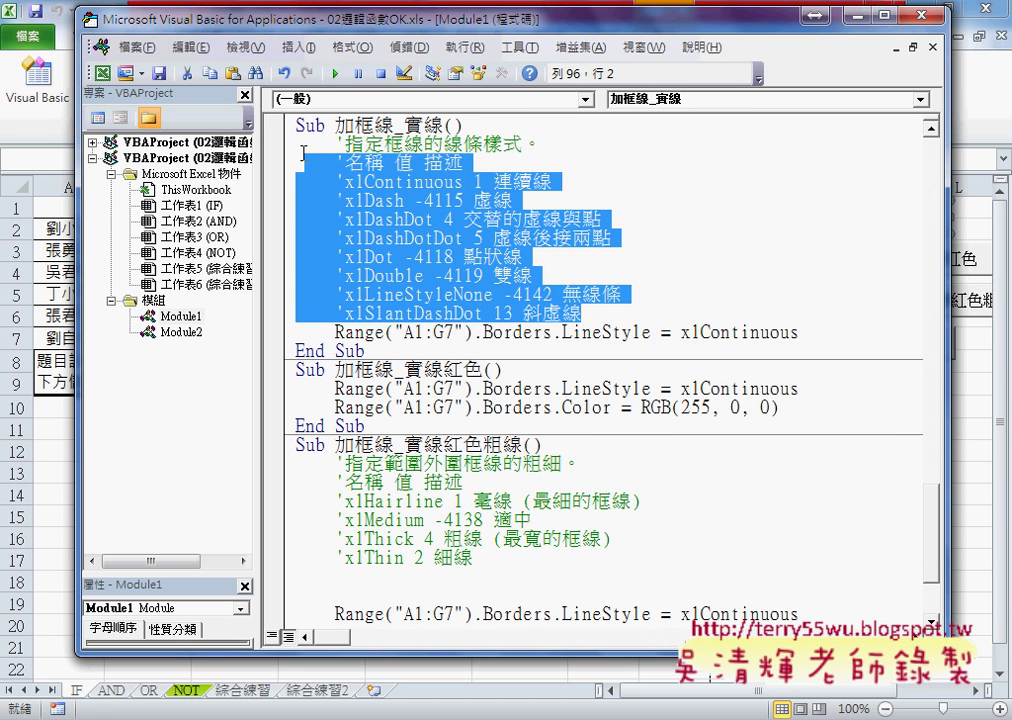
{"action": "key", "text": "Delete"}
{"action": "key", "text": "Delete"}
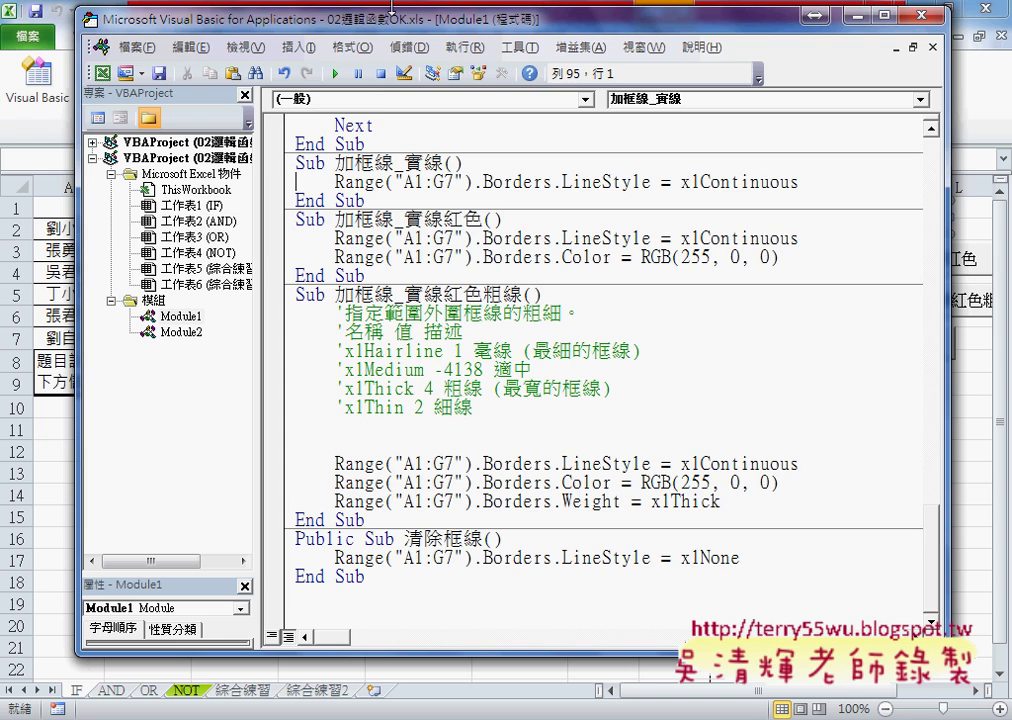
- Point out A1:G7, Borders and xlContinuous, then cut the statement back to Range('A1:G7').Borders
{"action": "mouse_move", "coordinate": [390, 8]}
{"action": "left_mouse_down"}
{"action": "mouse_move", "coordinate": [388, 388]}
{"action": "mouse_move", "coordinate": [388, 357]}
{"action": "left_mouse_up"}
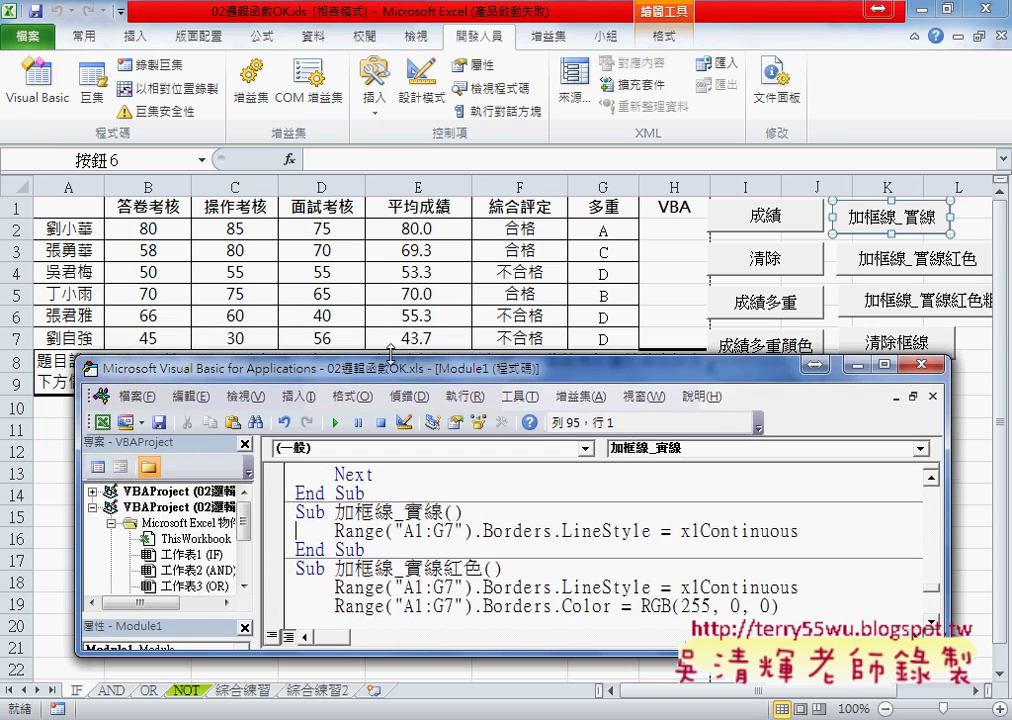
{"action": "left_click_drag", "start_coordinate": [403, 531], "coordinate": [426, 531]}
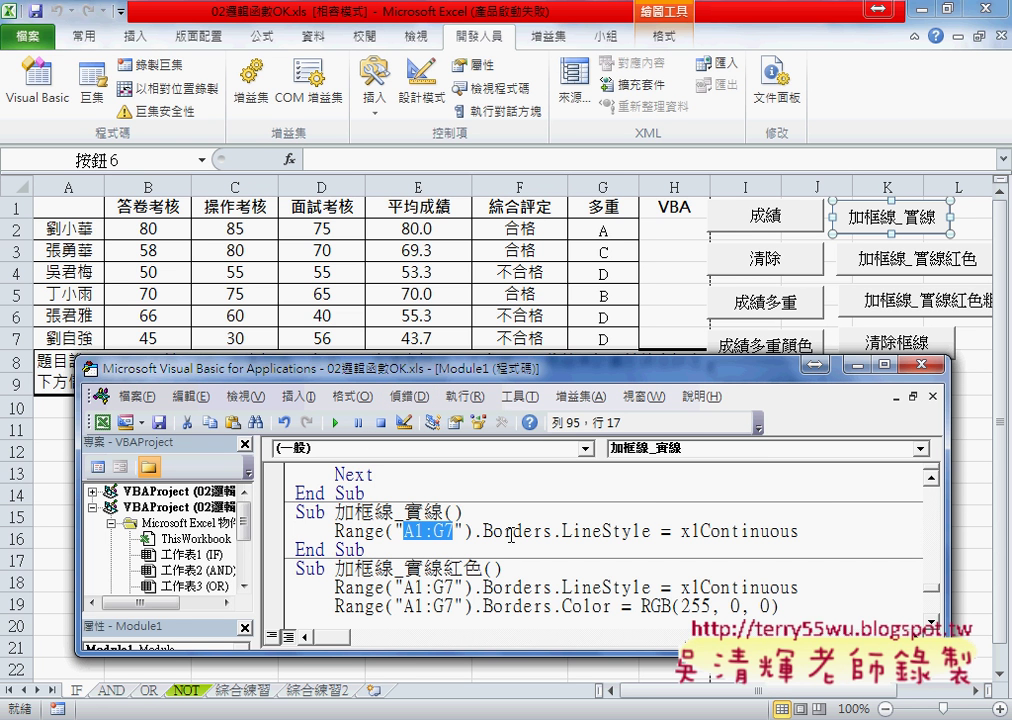
{"action": "left_click_drag", "start_coordinate": [473, 531], "coordinate": [552, 531]}
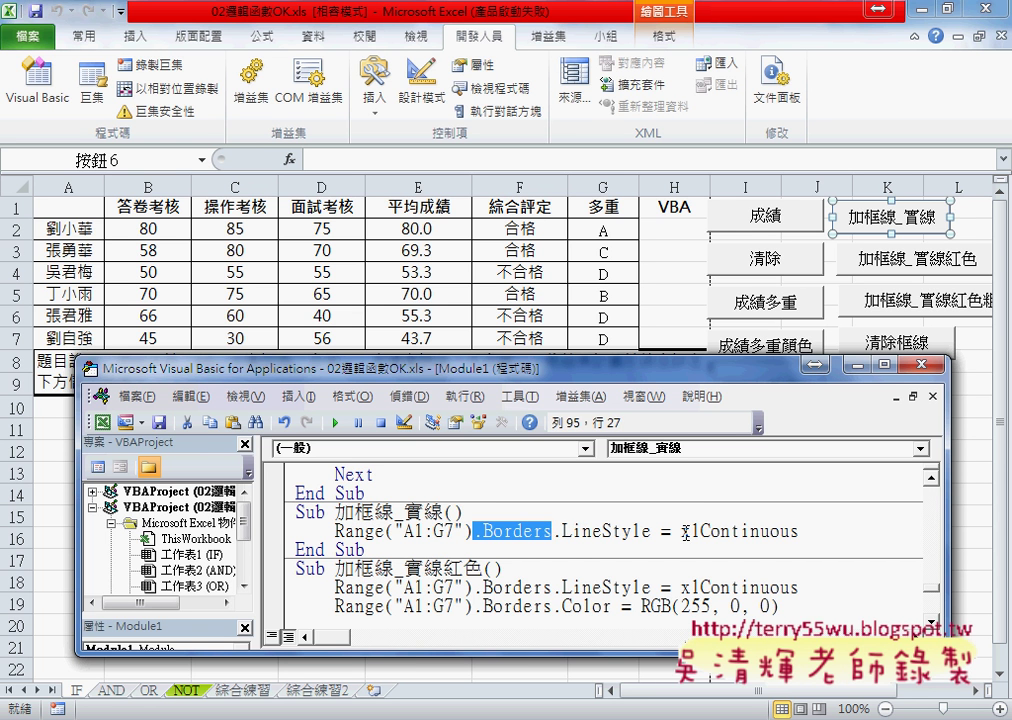
{"action": "left_click_drag", "start_coordinate": [681, 531], "coordinate": [800, 531]}
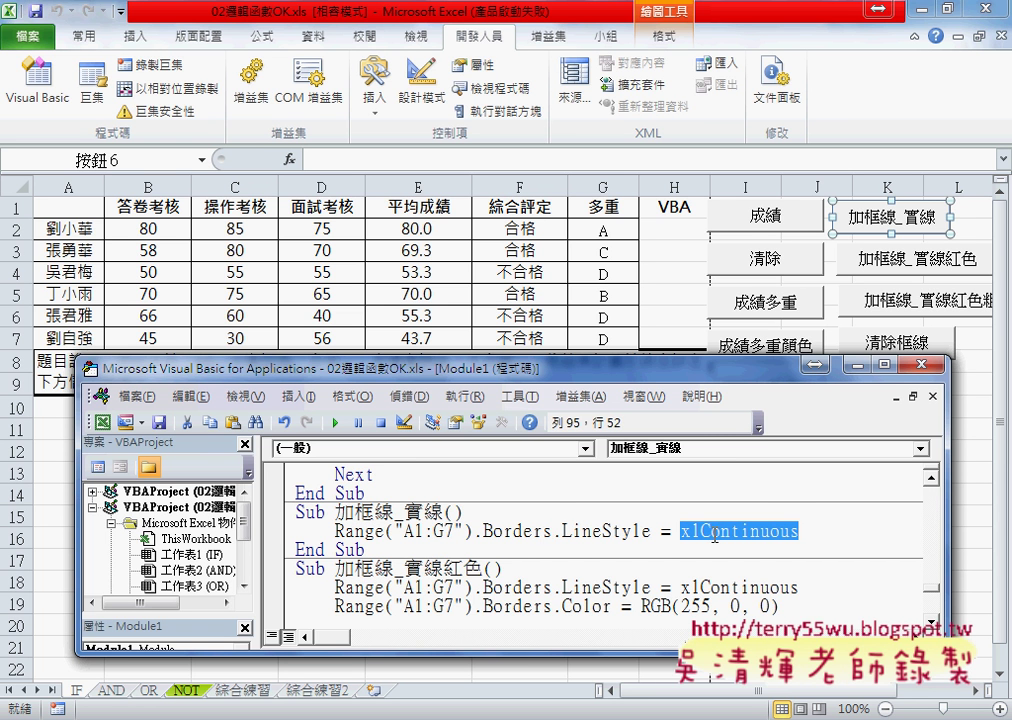
{"action": "left_click", "coordinate": [553, 531]}
{"action": "left_click_drag", "start_coordinate": [553, 531], "coordinate": [799, 529]}
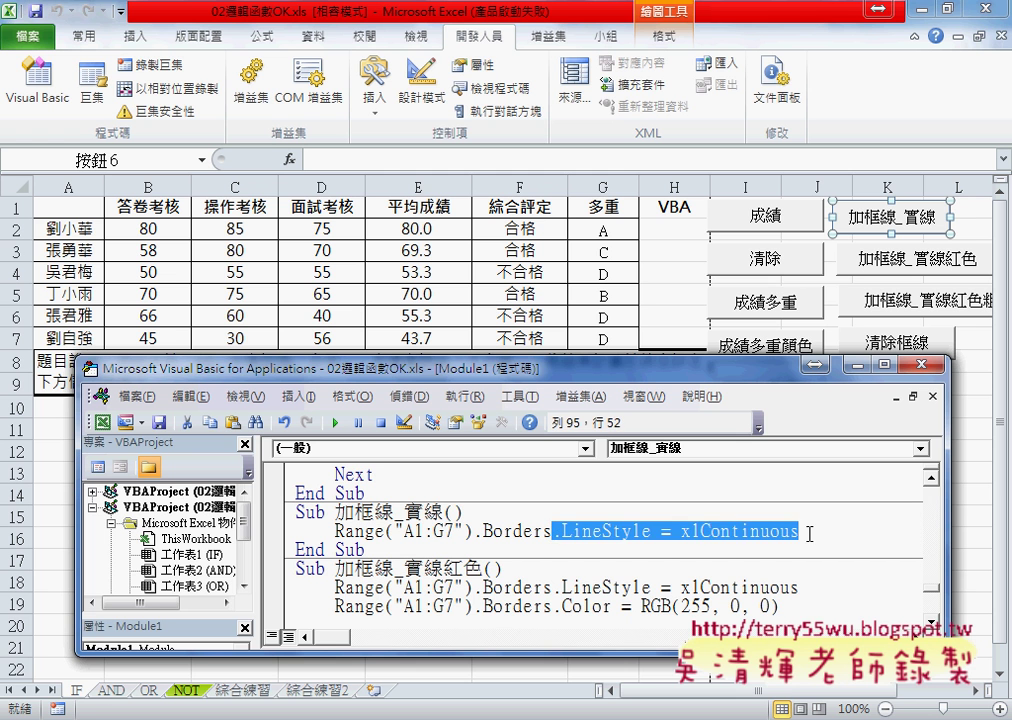
{"action": "type", "text": ".Borders."}
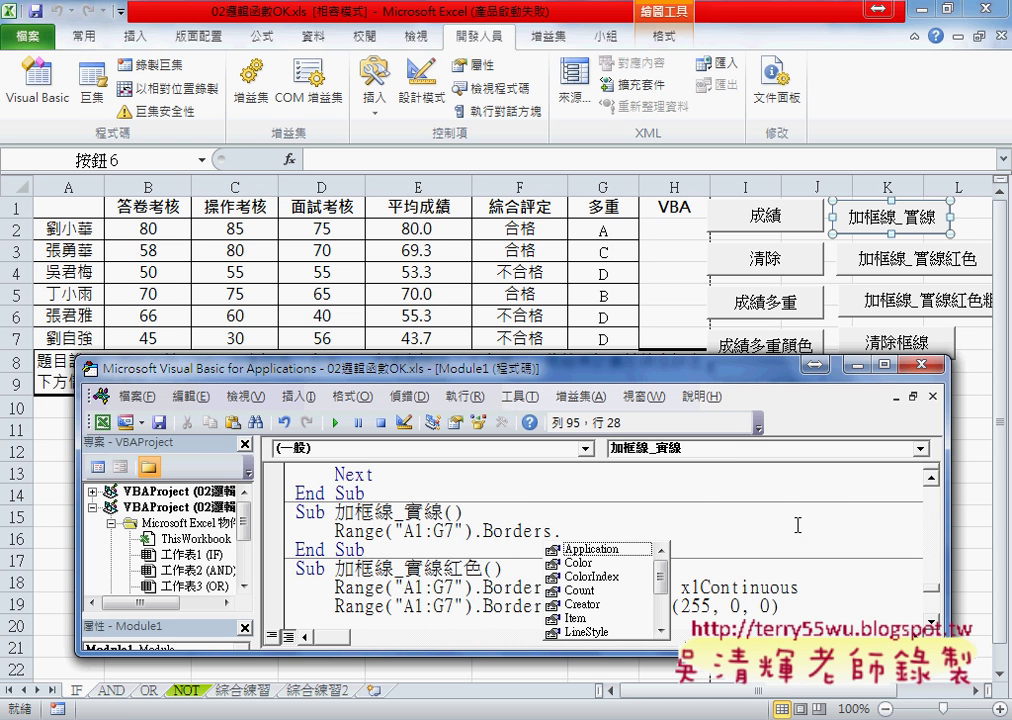
- Extend the 加框線_實線 statement to Range("A1:G7").Borders.LineStyle= by picking LineStyle from the member list, leaving the value blank
{"action": "left_click", "coordinate": [586, 632]}
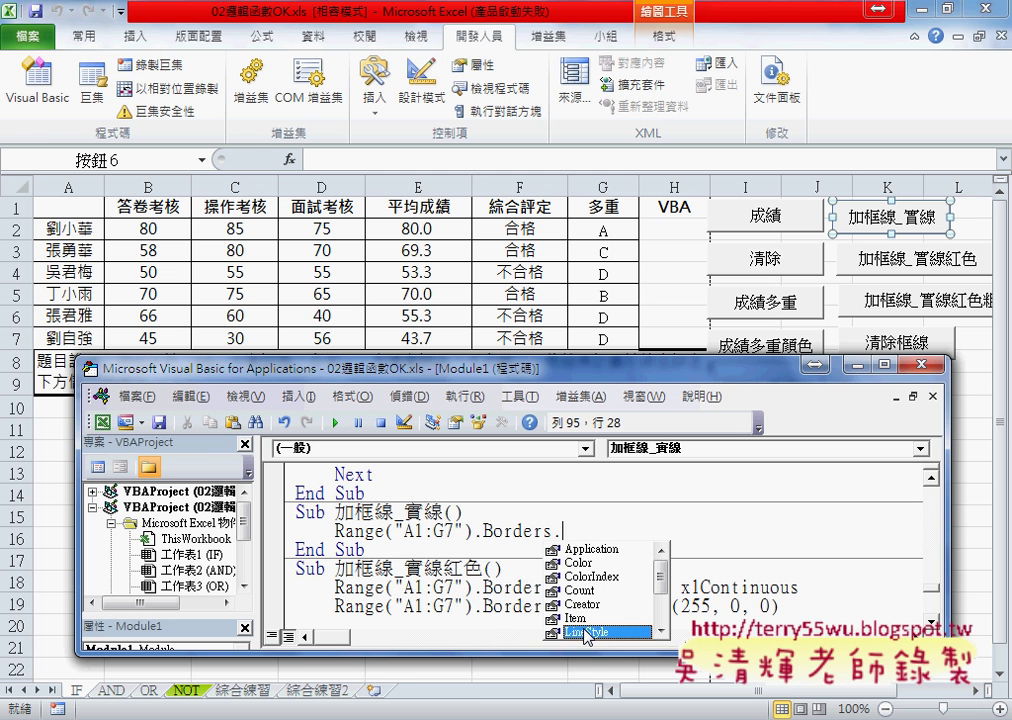
{"action": "double_click", "coordinate": [586, 633]}
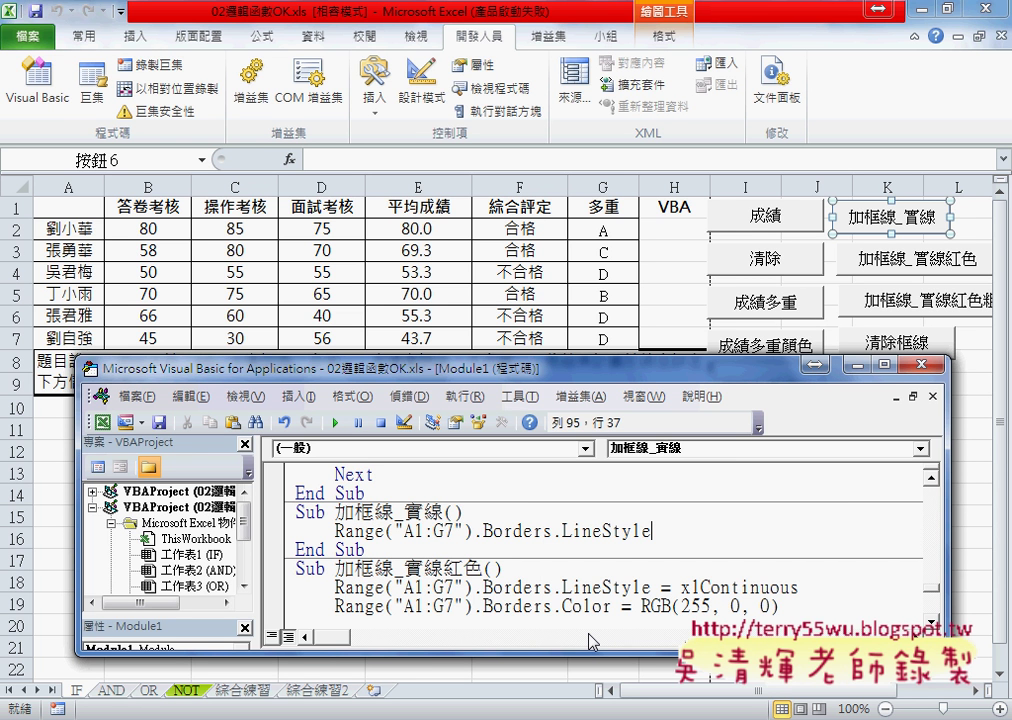
{"action": "type", "text": "="}
{"action": "left_click", "coordinate": [603, 531]}
- Look up Borders.LineStyle in Excel Help and go to the XlLineStyle enumeration table
{"action": "key", "text": "F1"}
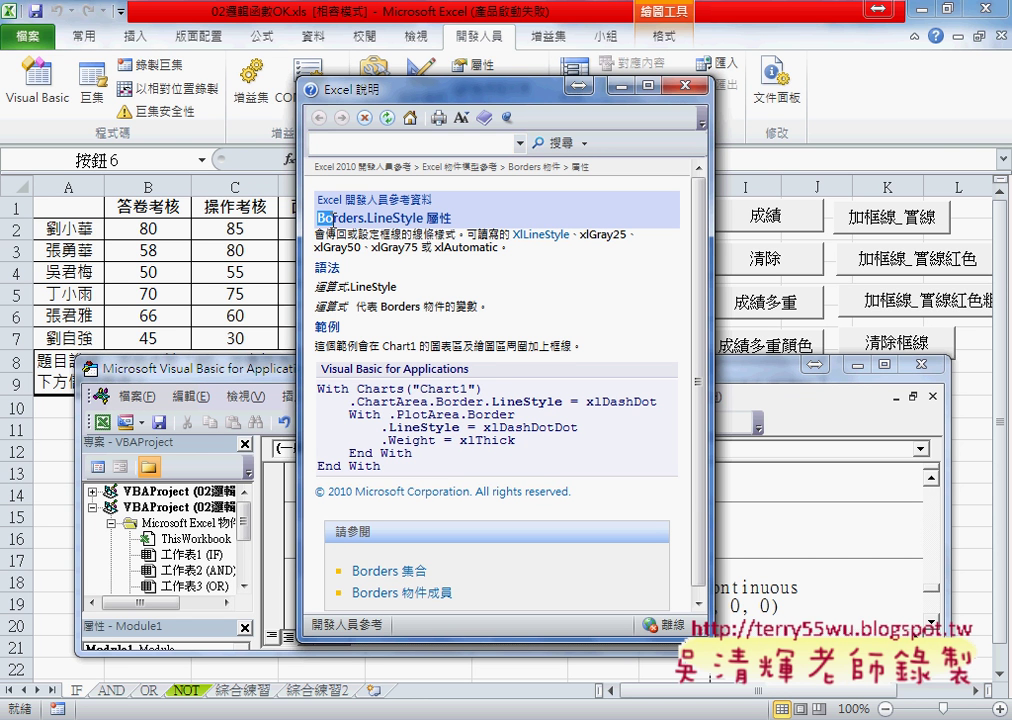
{"action": "left_click_drag", "start_coordinate": [322, 221], "coordinate": [449, 218]}
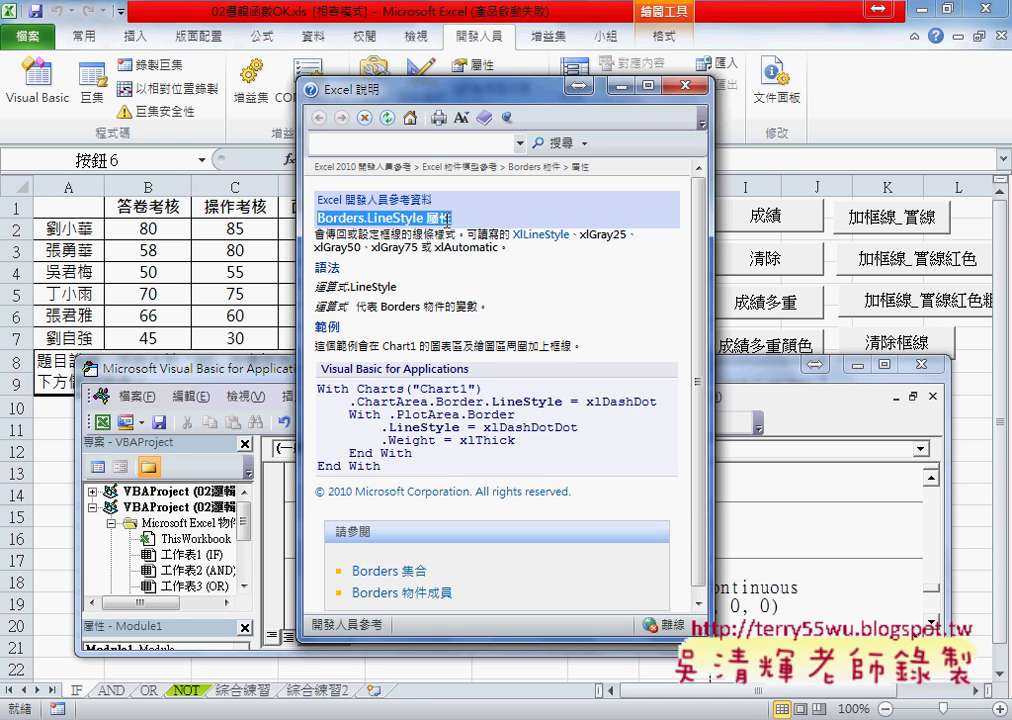
{"action": "left_click_drag", "start_coordinate": [358, 234], "coordinate": [424, 234]}
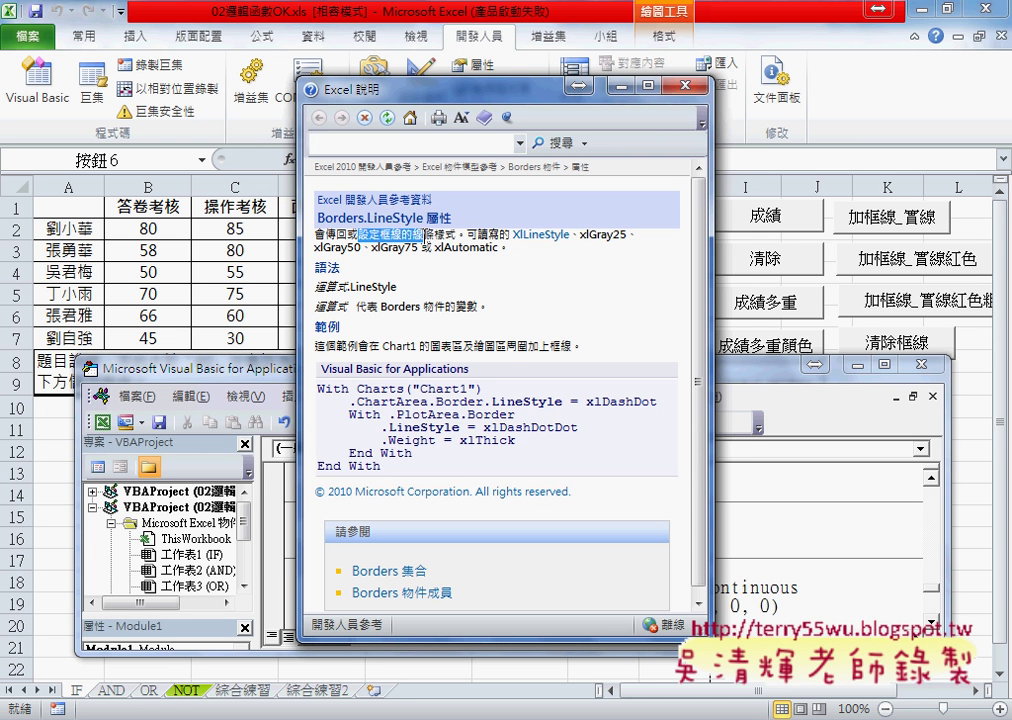
{"action": "left_click", "coordinate": [540, 236]}
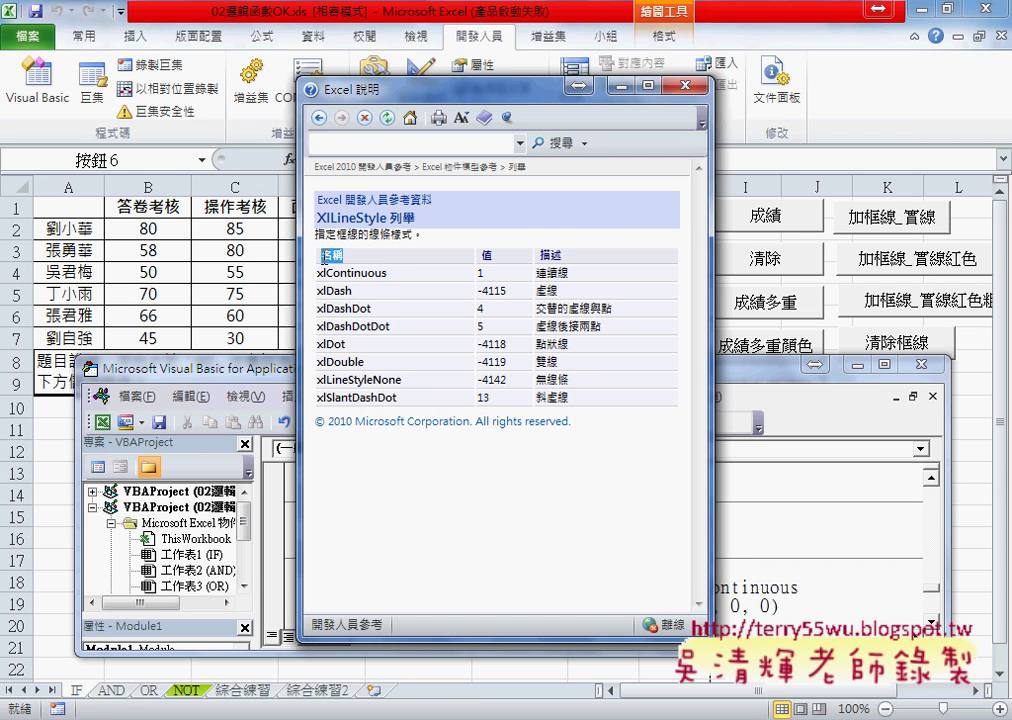
- Copy the xlContinuous constant name from the XlLineStyle table
{"action": "left_click_drag", "start_coordinate": [567, 273], "coordinate": [543, 275]}
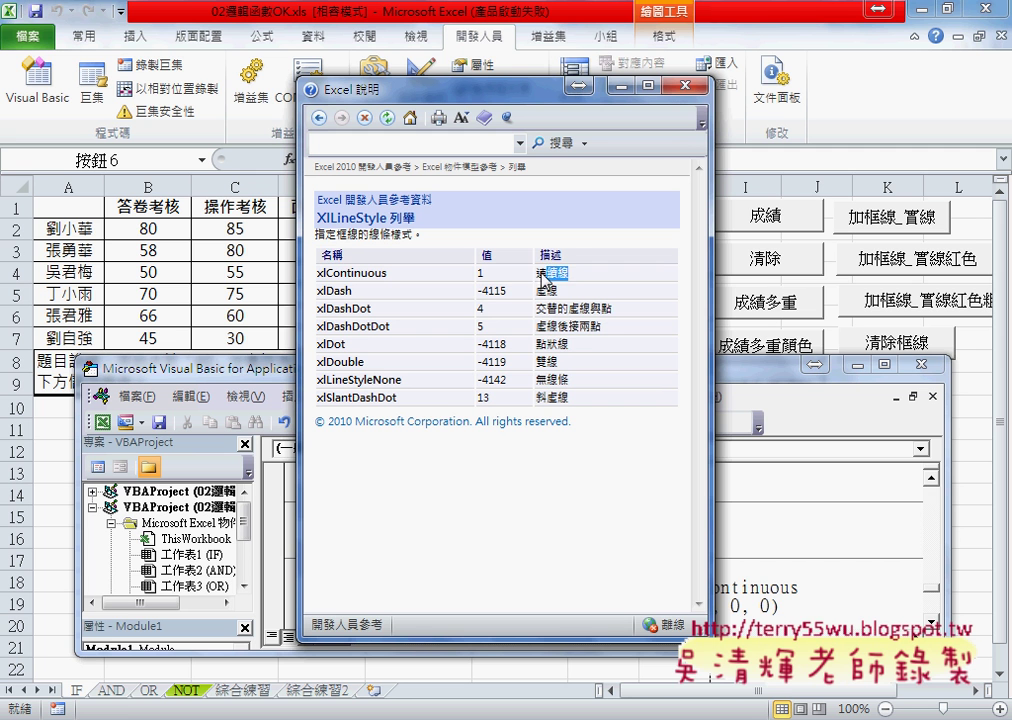
{"action": "left_click_drag", "start_coordinate": [388, 273], "coordinate": [313, 275]}
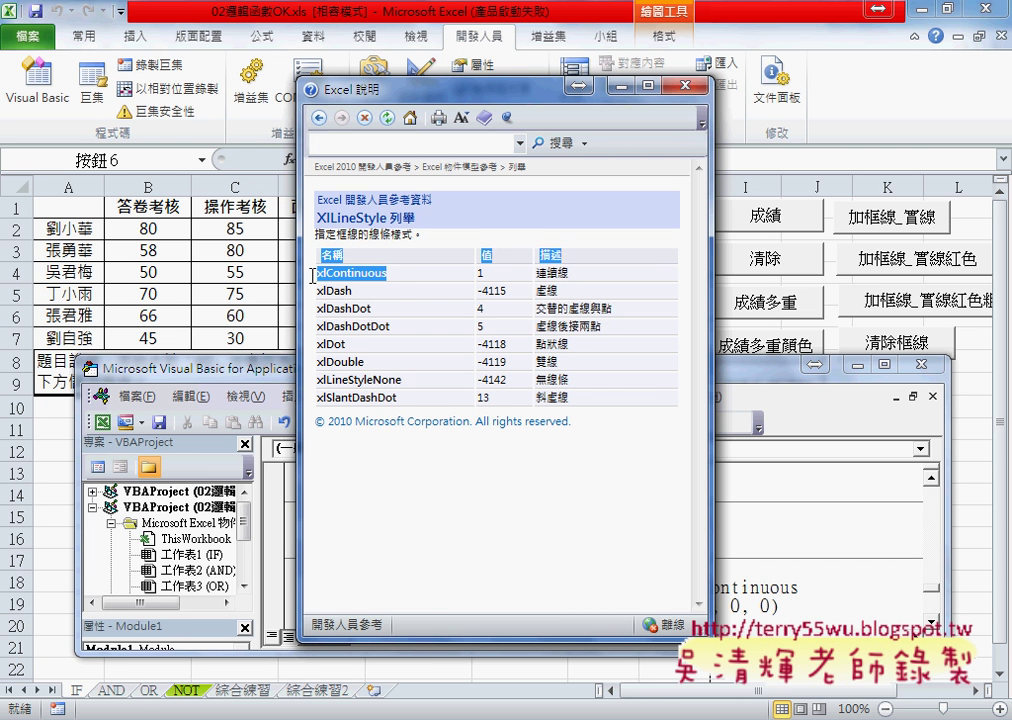
{"action": "left_click", "coordinate": [358, 304]}
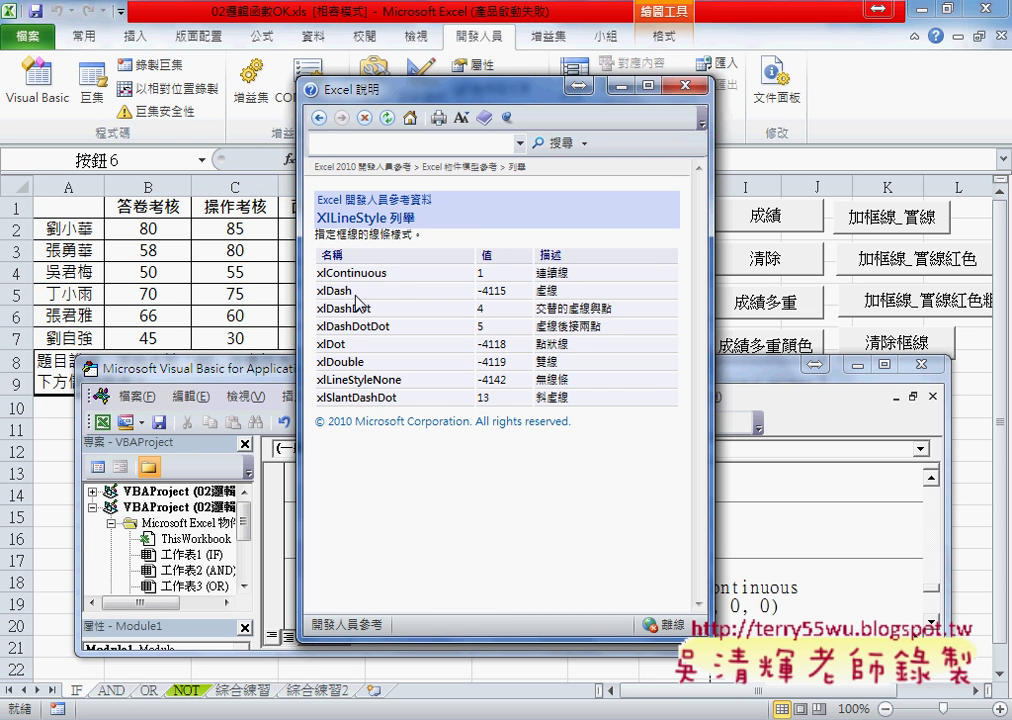
{"action": "double_click", "coordinate": [336, 291]}
{"action": "left_click_drag", "start_coordinate": [388, 274], "coordinate": [320, 287]}
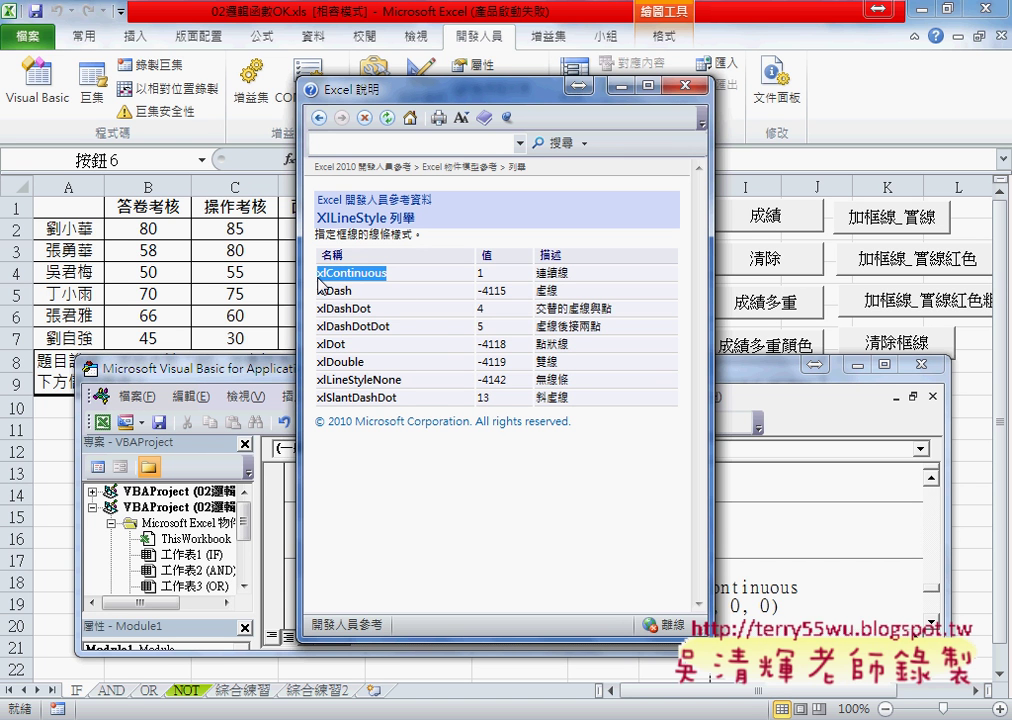
{"action": "right_click", "coordinate": [329, 279]}
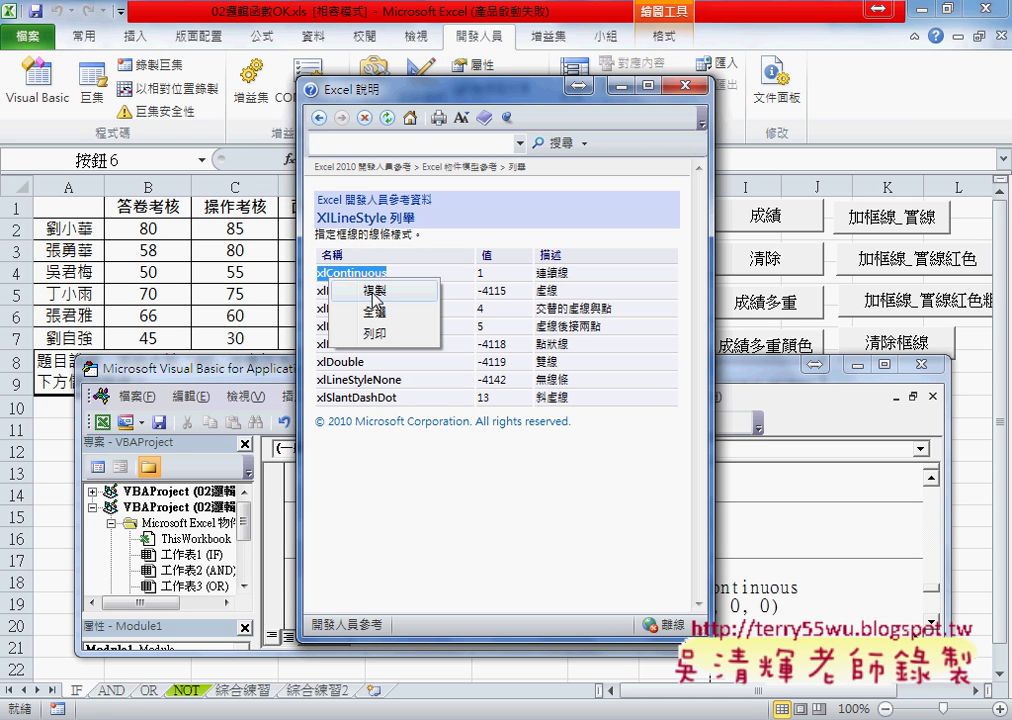
{"action": "left_click", "coordinate": [374, 292]}
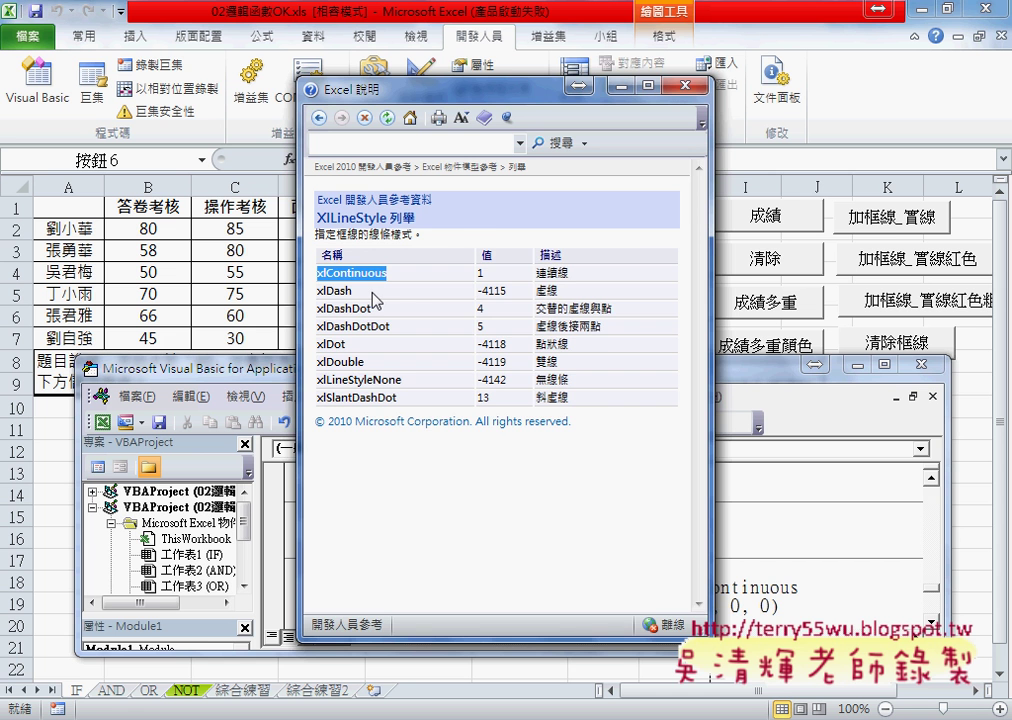
- Minimize Help and paste xlContinuous after LineStyle= in the macro
{"action": "left_click", "coordinate": [621, 85]}
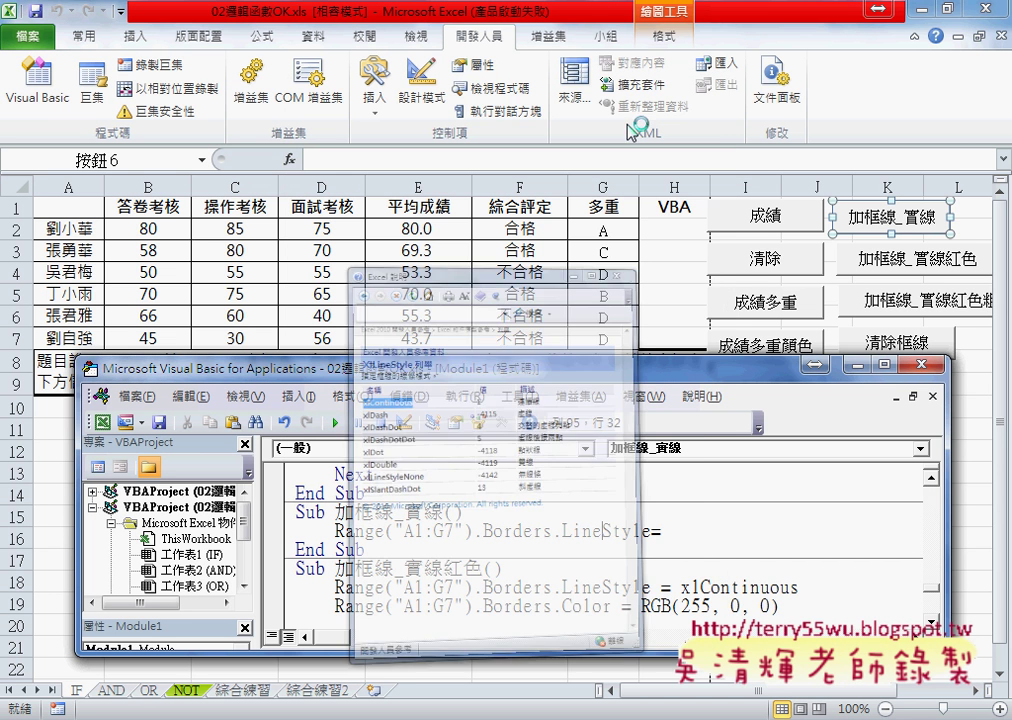
{"action": "left_click", "coordinate": [681, 538]}
{"action": "right_click", "coordinate": [681, 538]}
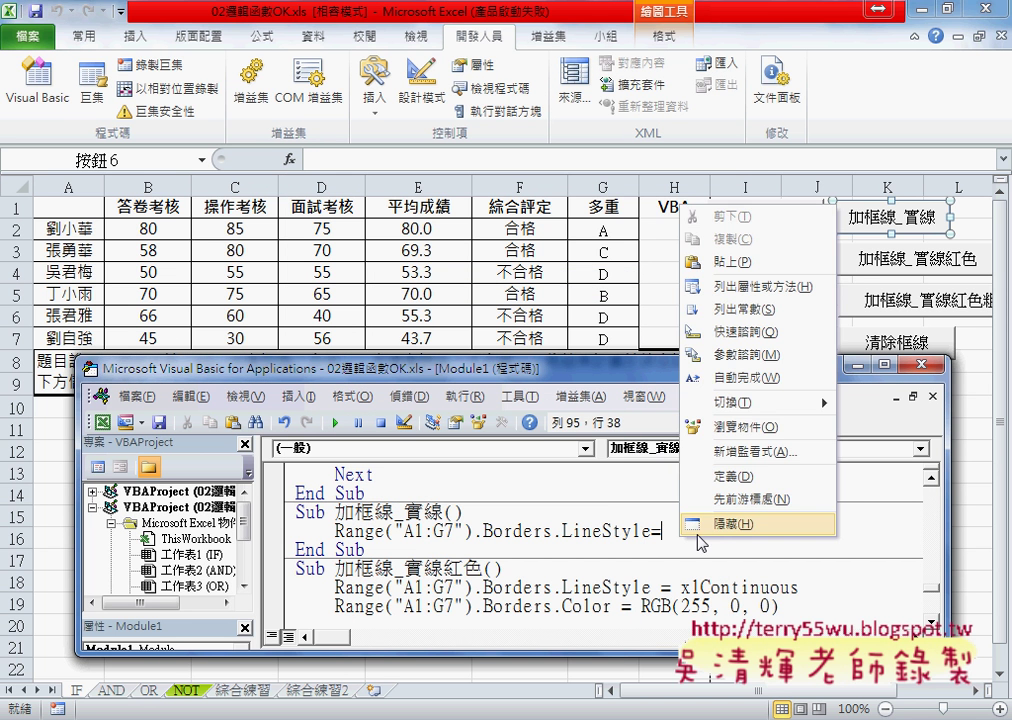
{"action": "left_click", "coordinate": [727, 263]}
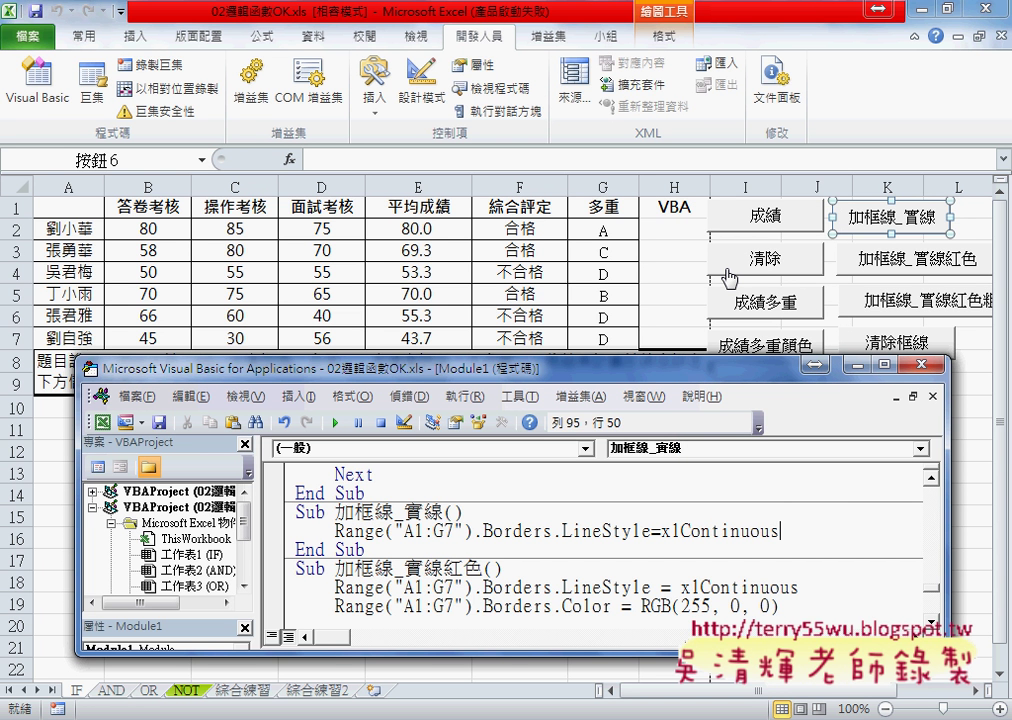
- Recheck the LineStyle Help and its XlLineStyle table, then close Help
{"action": "left_click", "coordinate": [613, 531]}
{"action": "key", "text": "F1"}
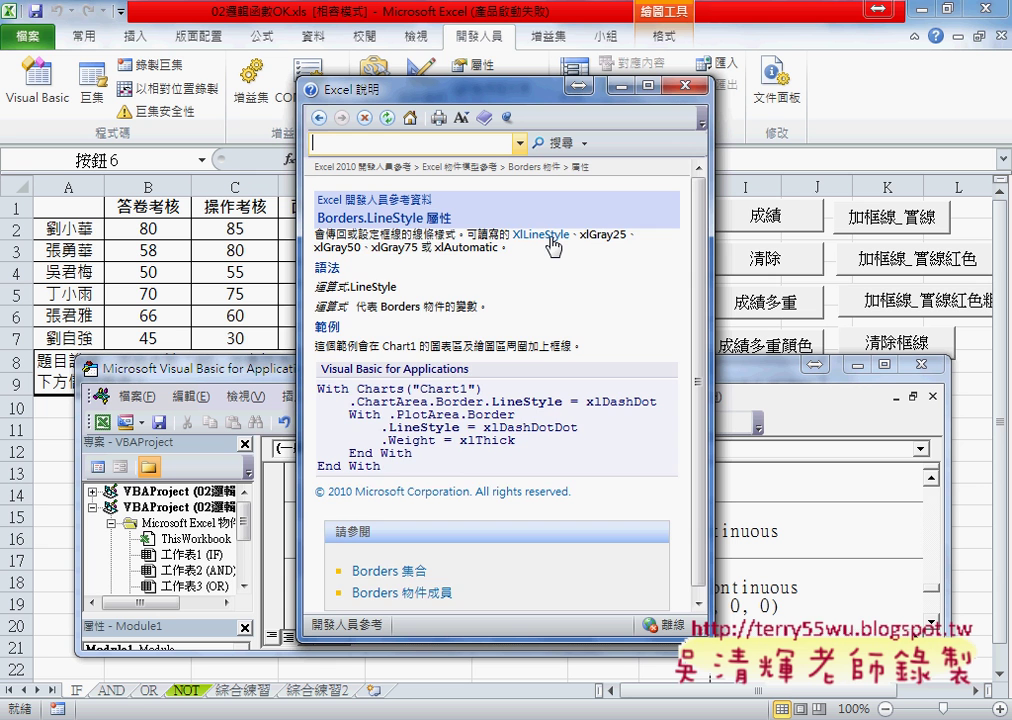
{"action": "left_click", "coordinate": [552, 240]}
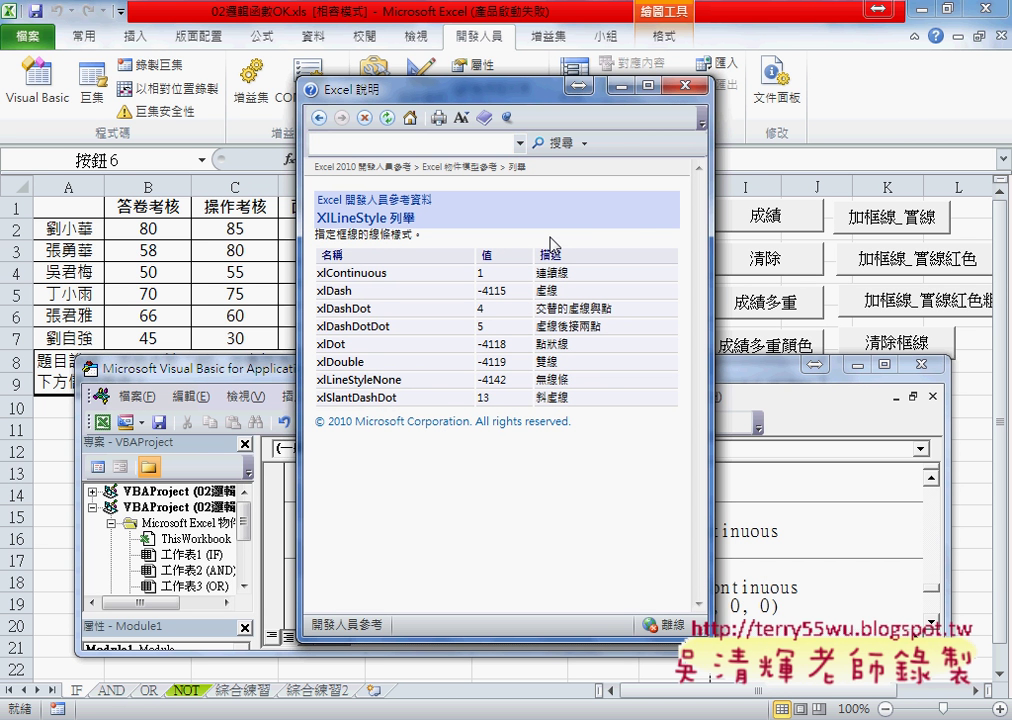
{"action": "left_click", "coordinate": [686, 86]}
- Move and enlarge the VBA editor, highlighting xlContinuous in the red-border macro
{"action": "left_click_drag", "start_coordinate": [553, 368], "coordinate": [557, 292]}
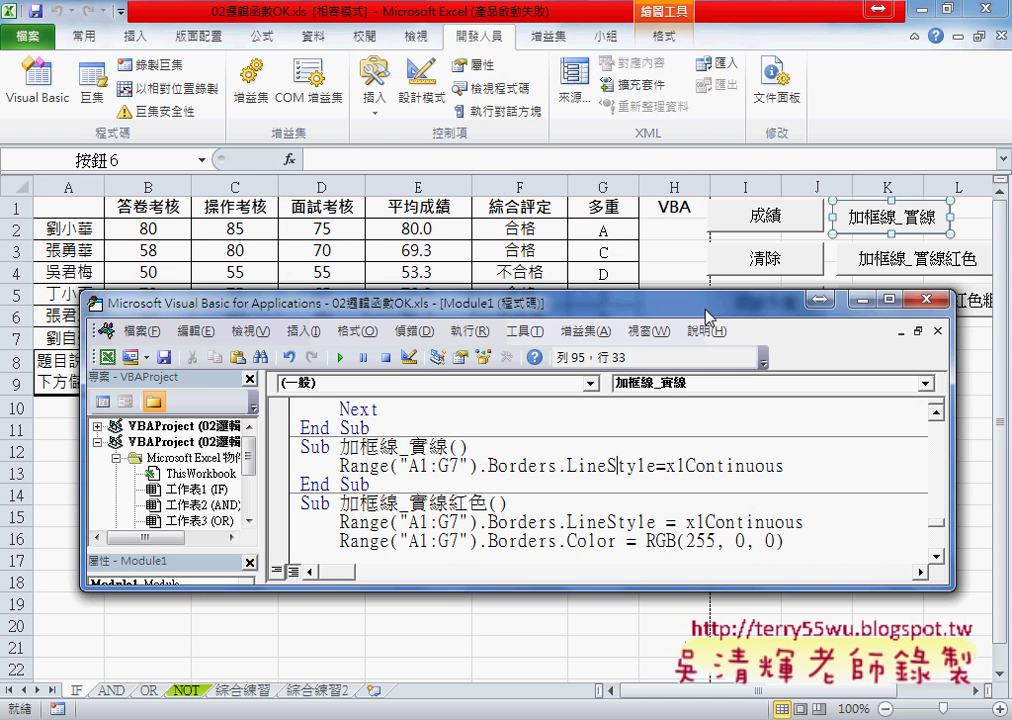
{"action": "left_click_drag", "start_coordinate": [782, 455], "coordinate": [666, 457]}
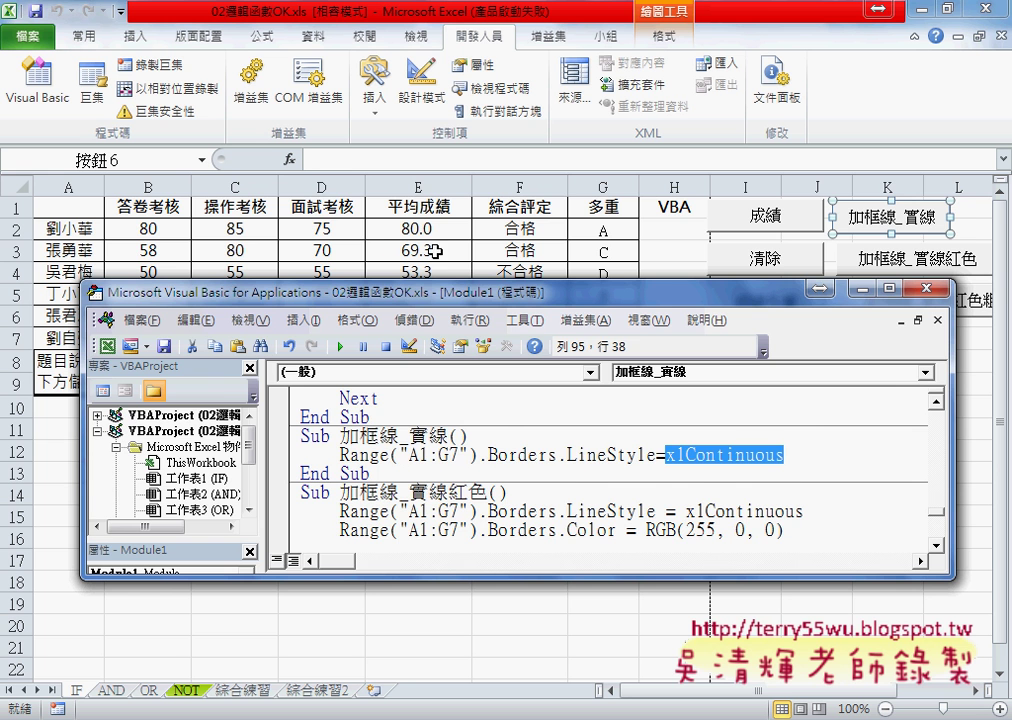
{"action": "left_click_drag", "start_coordinate": [475, 294], "coordinate": [475, 208]}
{"action": "left_click_drag", "start_coordinate": [539, 470], "coordinate": [539, 530]}
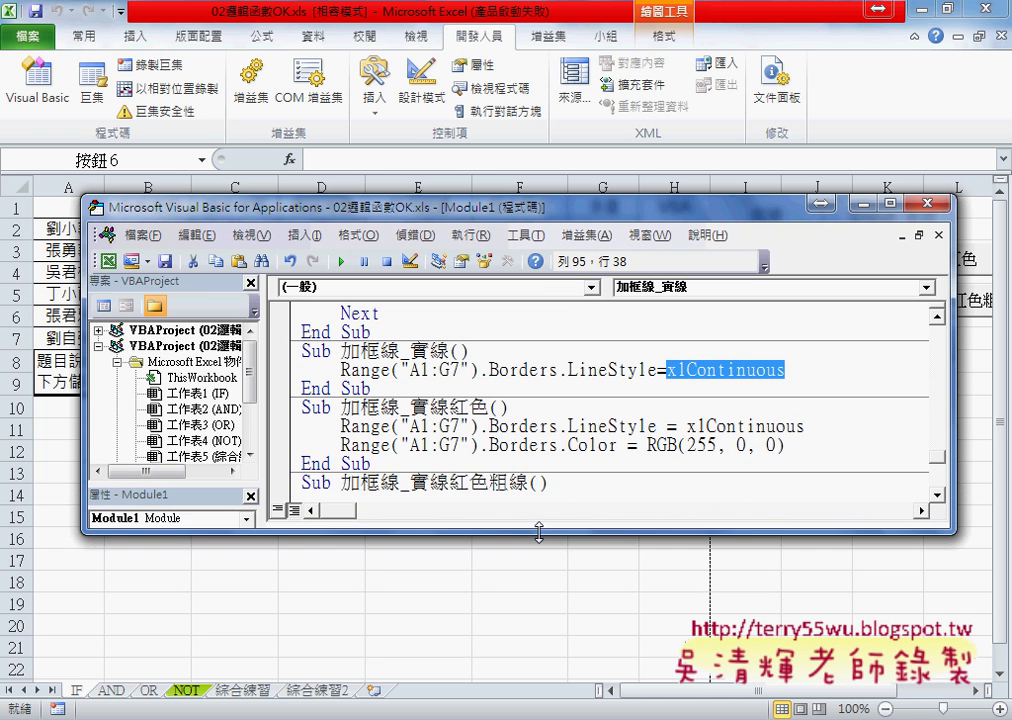
{"action": "left_click_drag", "start_coordinate": [804, 426], "coordinate": [707, 426]}
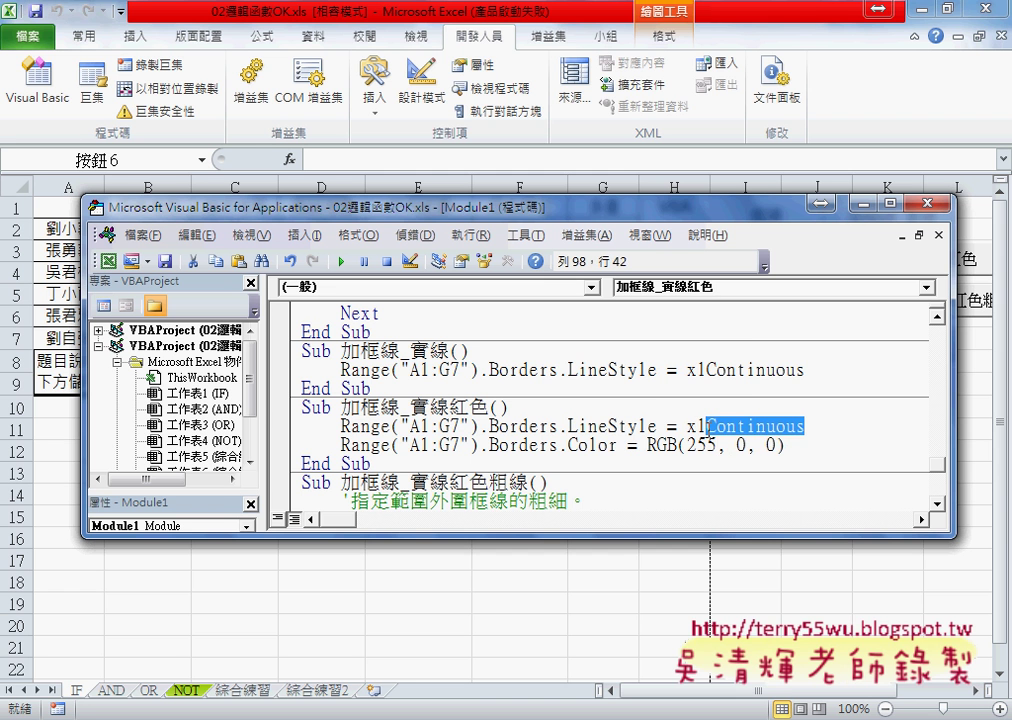
{"action": "key", "text": "shift+Left"}
{"action": "key", "text": "shift+Left"}
- Shift the editor to reveal the red-bordered score table and highlight the RGB(255, 0, 0) colour line
{"action": "left_click_drag", "start_coordinate": [785, 445], "coordinate": [609, 445]}
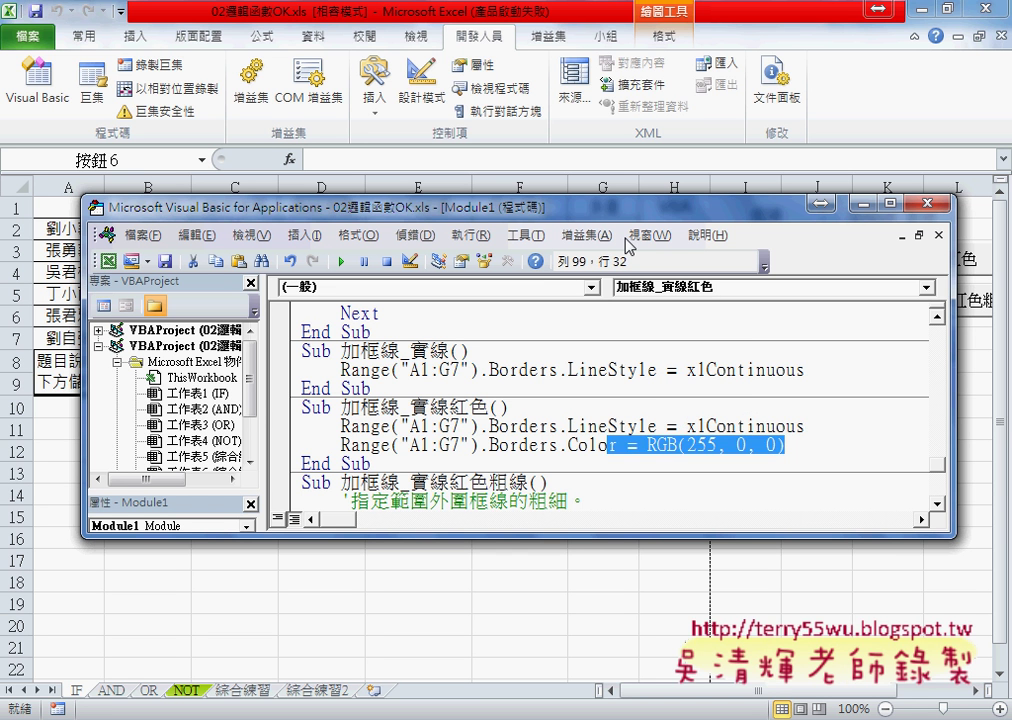
{"action": "left_click_drag", "start_coordinate": [500, 207], "coordinate": [374, 296]}
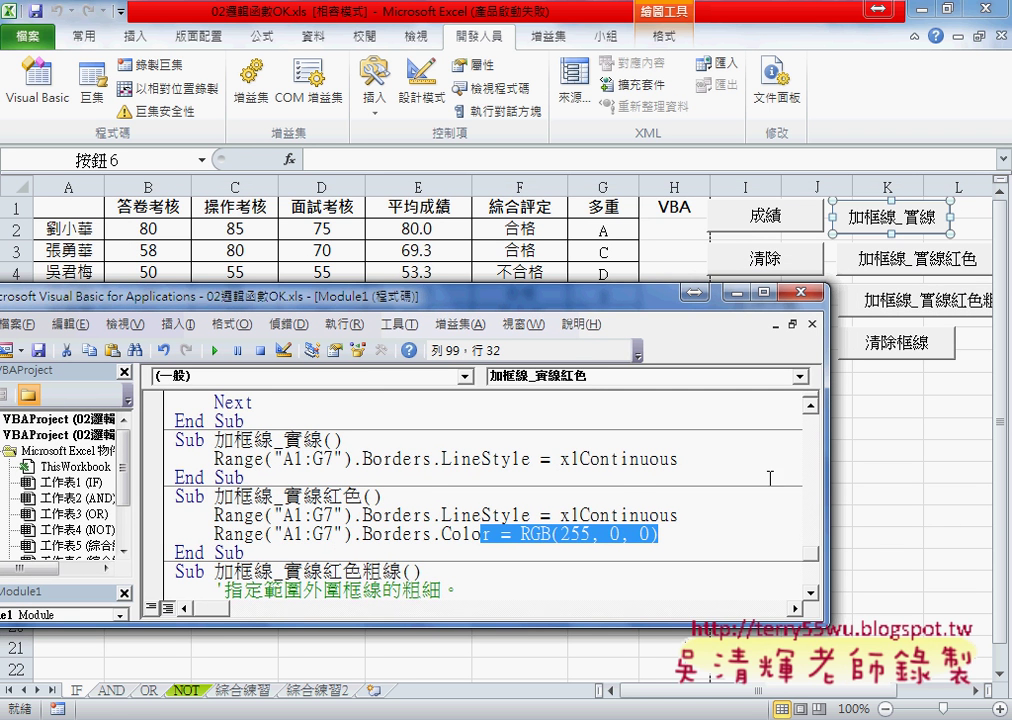
{"action": "left_click", "coordinate": [606, 515]}
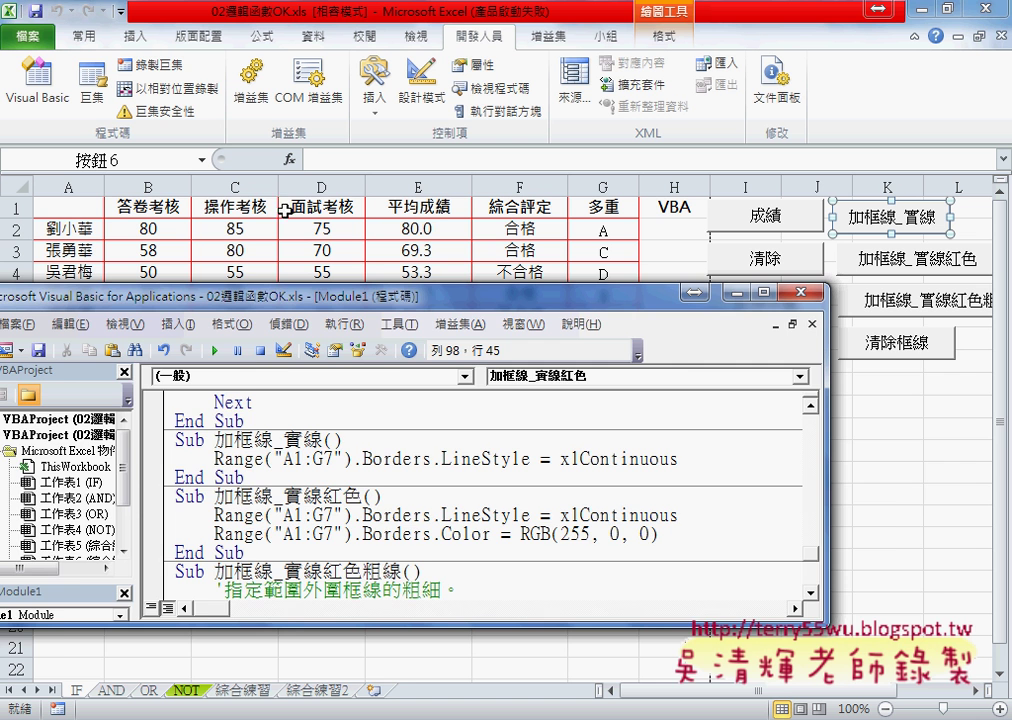
{"action": "left_click_drag", "start_coordinate": [450, 302], "coordinate": [551, 335]}
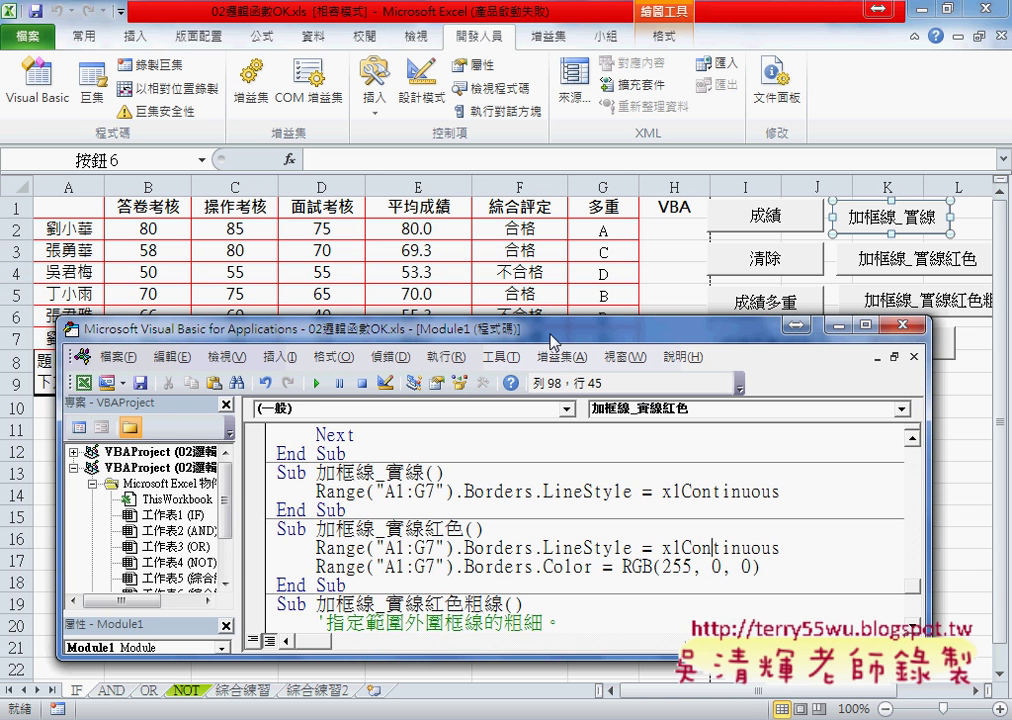
{"action": "mouse_move", "coordinate": [762, 567]}
{"action": "left_mouse_down"}
{"action": "mouse_move", "coordinate": [364, 578]}
{"action": "mouse_move", "coordinate": [316, 567]}
{"action": "left_mouse_up"}
- Delete the explanatory comment lines from the 加框線_實線紅色粗線 macro
{"action": "scroll", "coordinate": [573, 493], "scroll_direction": "down", "scroll_amount": 1}
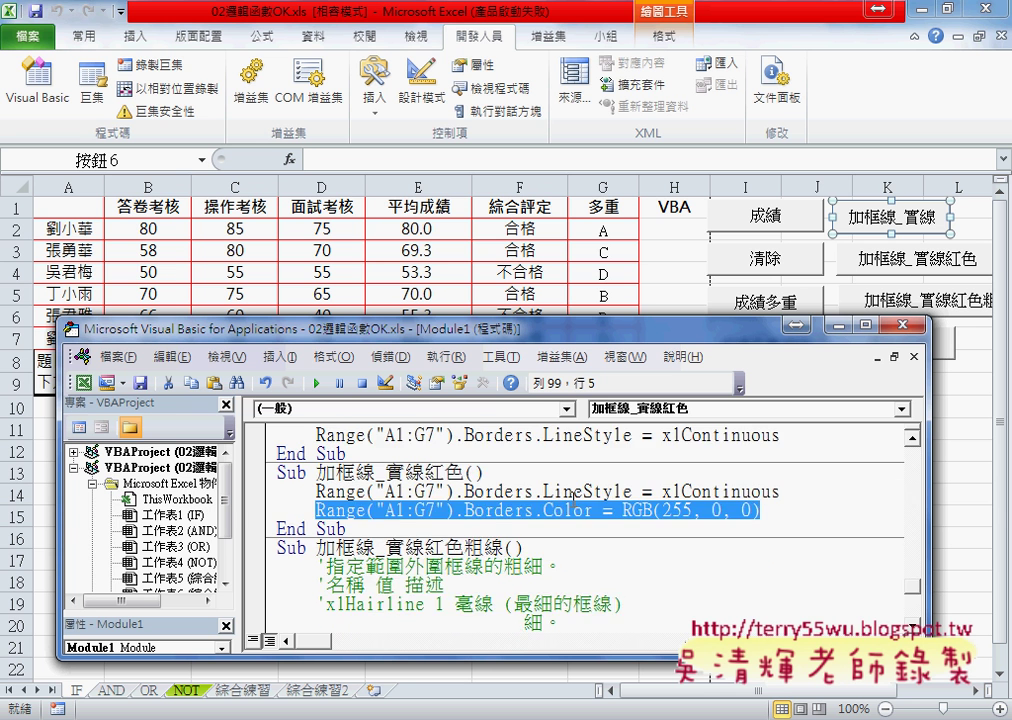
{"action": "scroll", "coordinate": [573, 493], "scroll_direction": "down", "scroll_amount": 1}
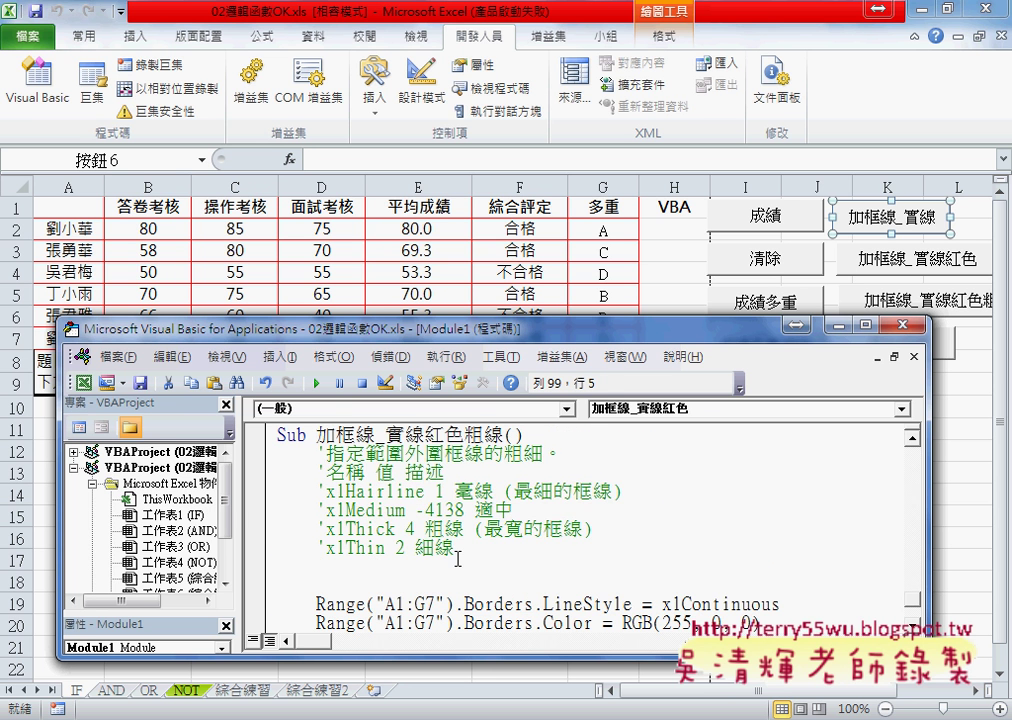
{"action": "left_click_drag", "start_coordinate": [456, 547], "coordinate": [268, 465]}
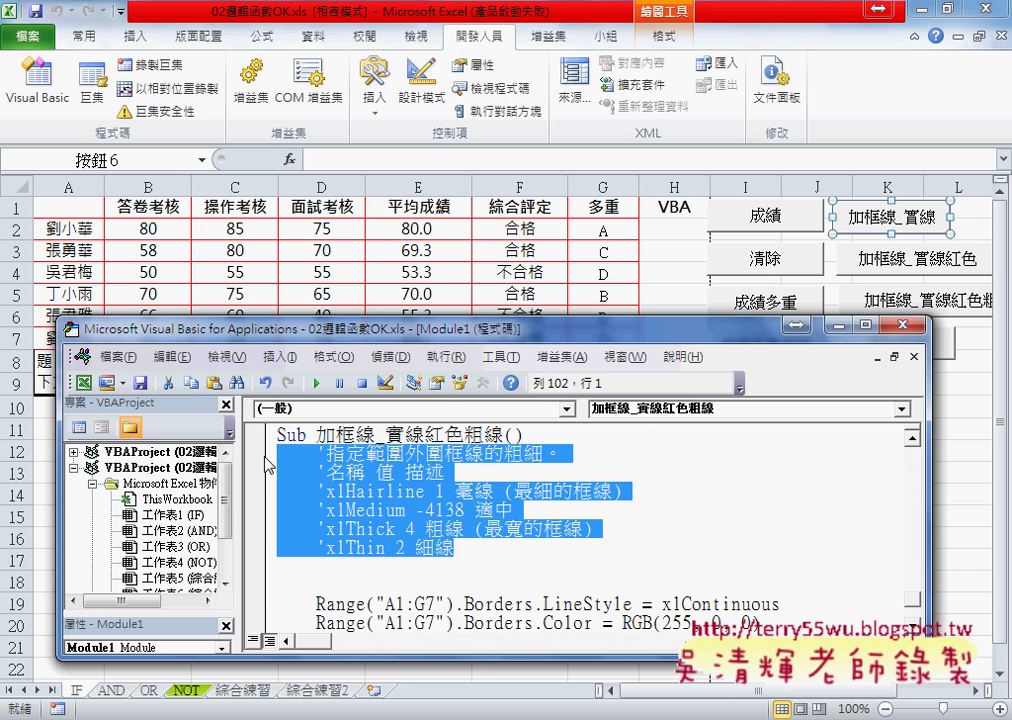
{"action": "key", "text": "Delete"}
{"action": "key", "text": "Delete"}
{"action": "key", "text": "Delete"}
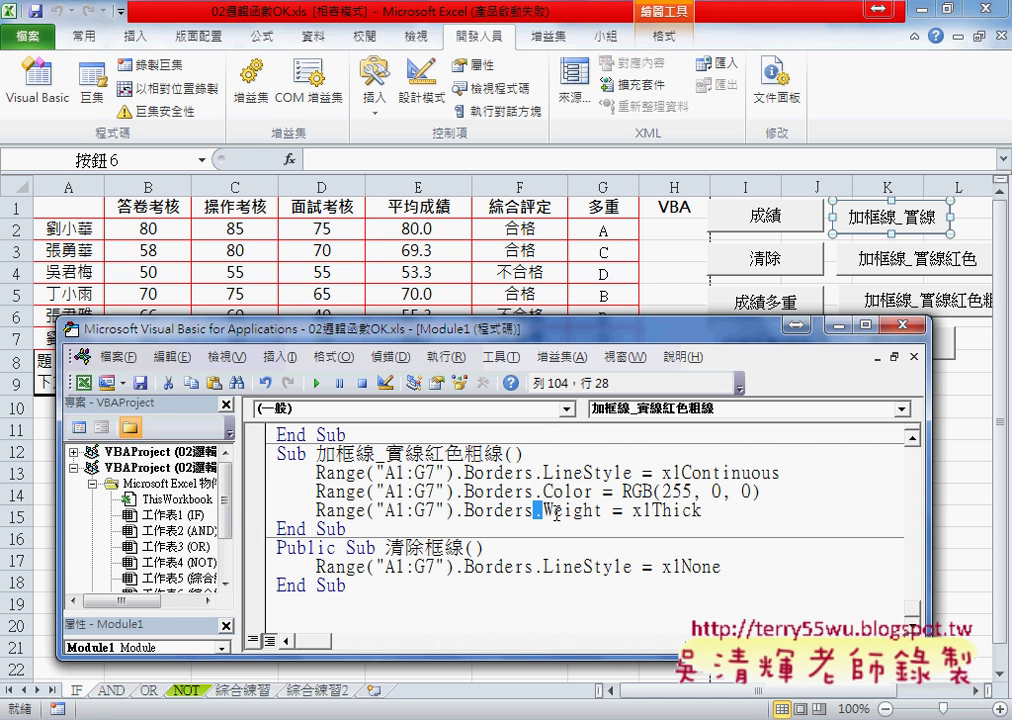
- Delete the xlThick value from the Borders.Weight line
{"action": "left_click_drag", "start_coordinate": [534, 511], "coordinate": [603, 511]}
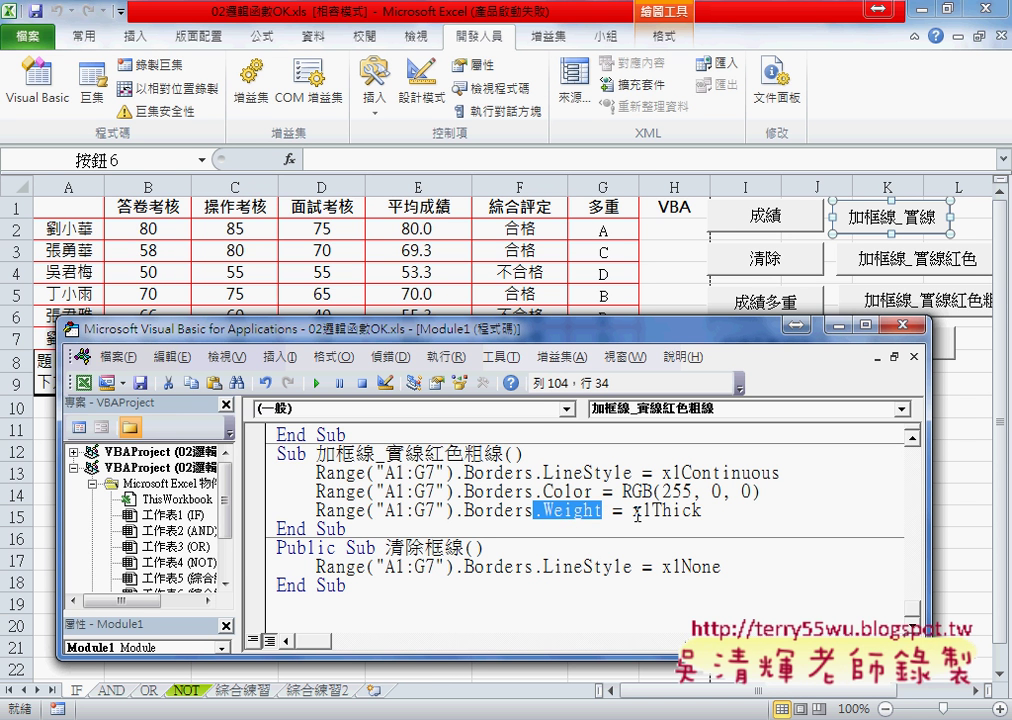
{"action": "left_click_drag", "start_coordinate": [701, 511], "coordinate": [631, 517]}
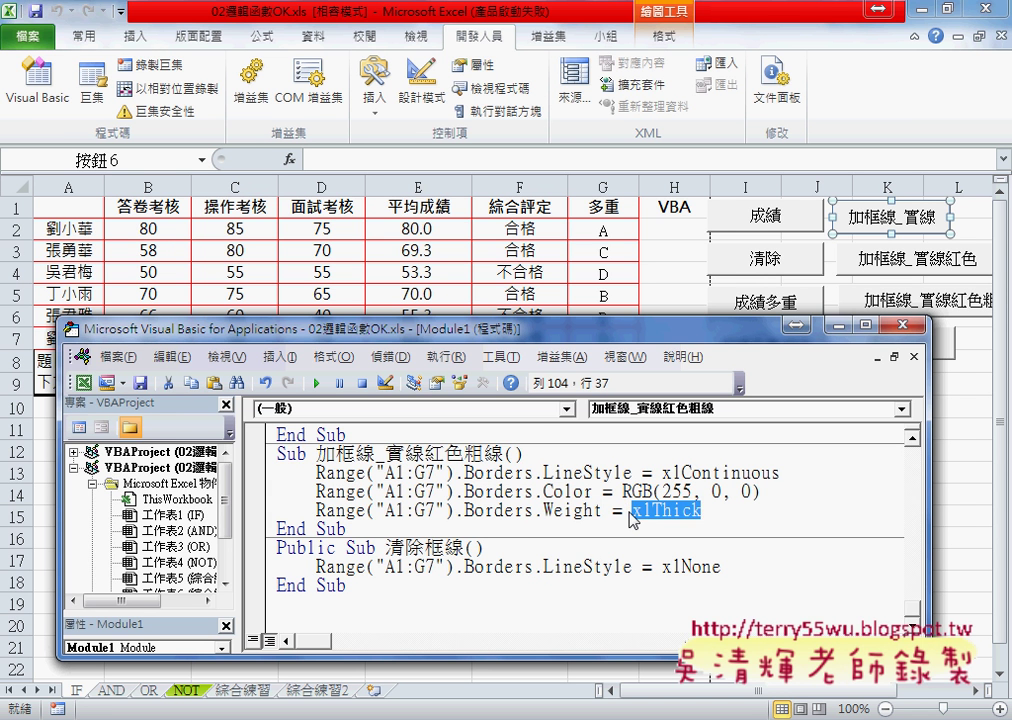
{"action": "key", "text": "Delete"}
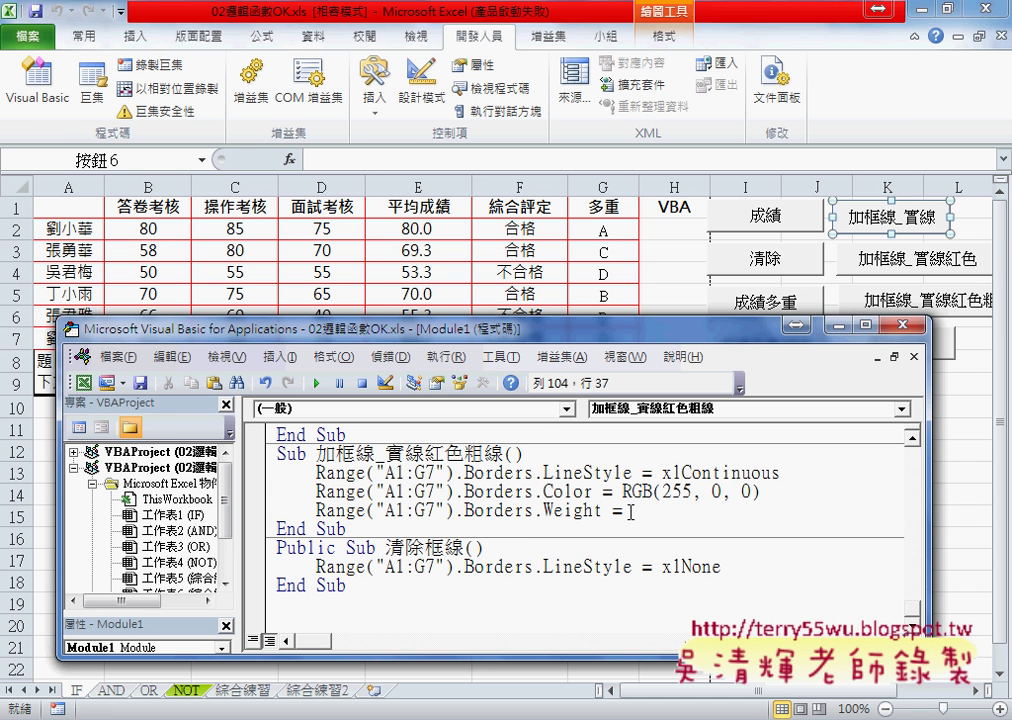
- Retype the third line as Range("A1:G7").Borders.Weight= by choosing Weight from the member list
{"action": "left_click_drag", "start_coordinate": [543, 511], "coordinate": [605, 511]}
{"action": "left_click_drag", "start_coordinate": [631, 511], "coordinate": [534, 511]}
{"action": "type", "text": "."}
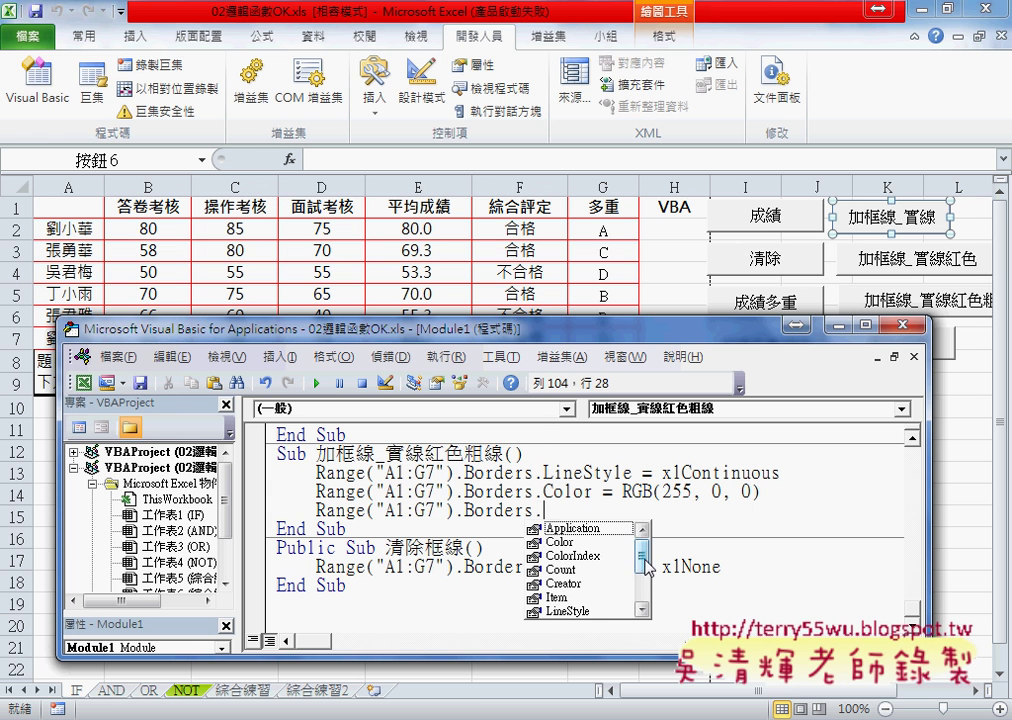
{"action": "left_click", "coordinate": [644, 590]}
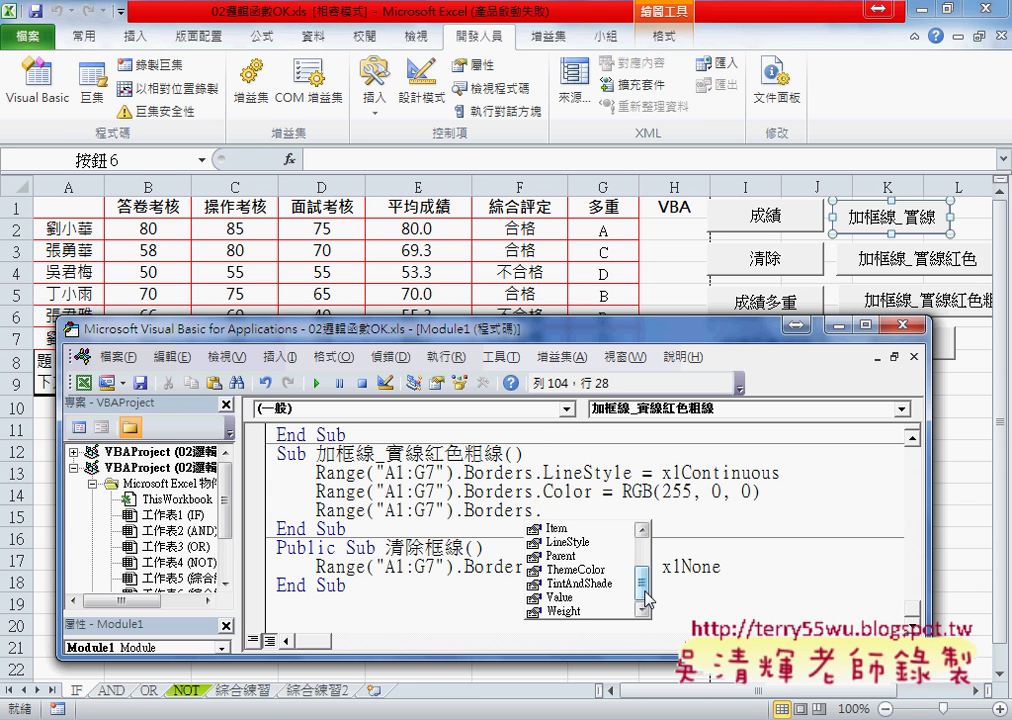
{"action": "left_click", "coordinate": [645, 560]}
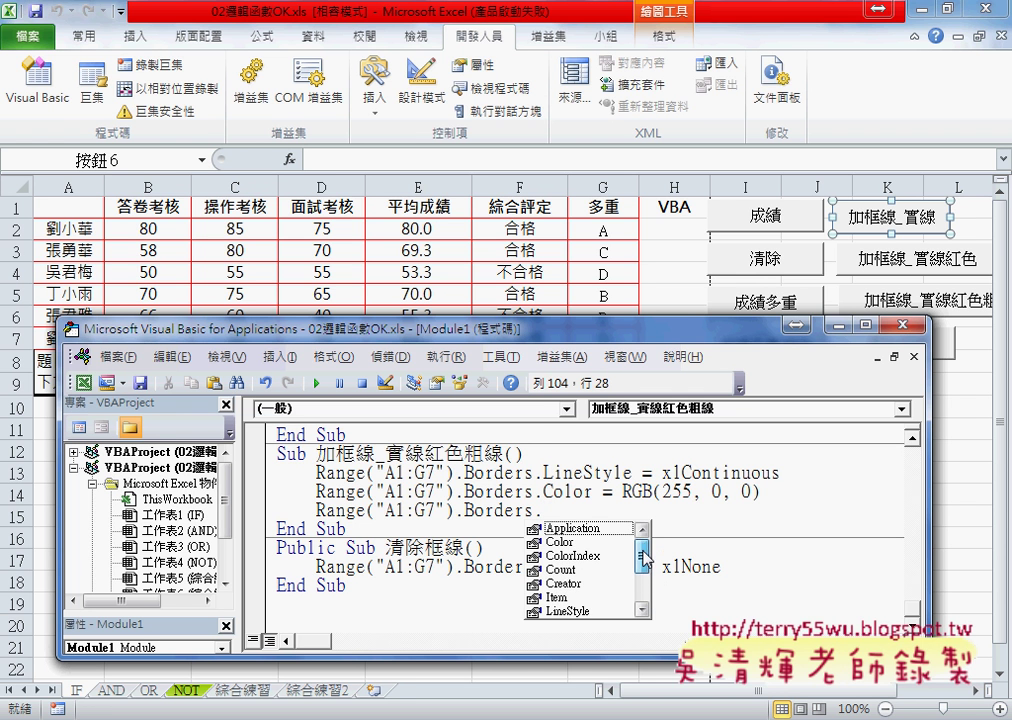
{"action": "left_click_drag", "start_coordinate": [645, 560], "coordinate": [649, 605]}
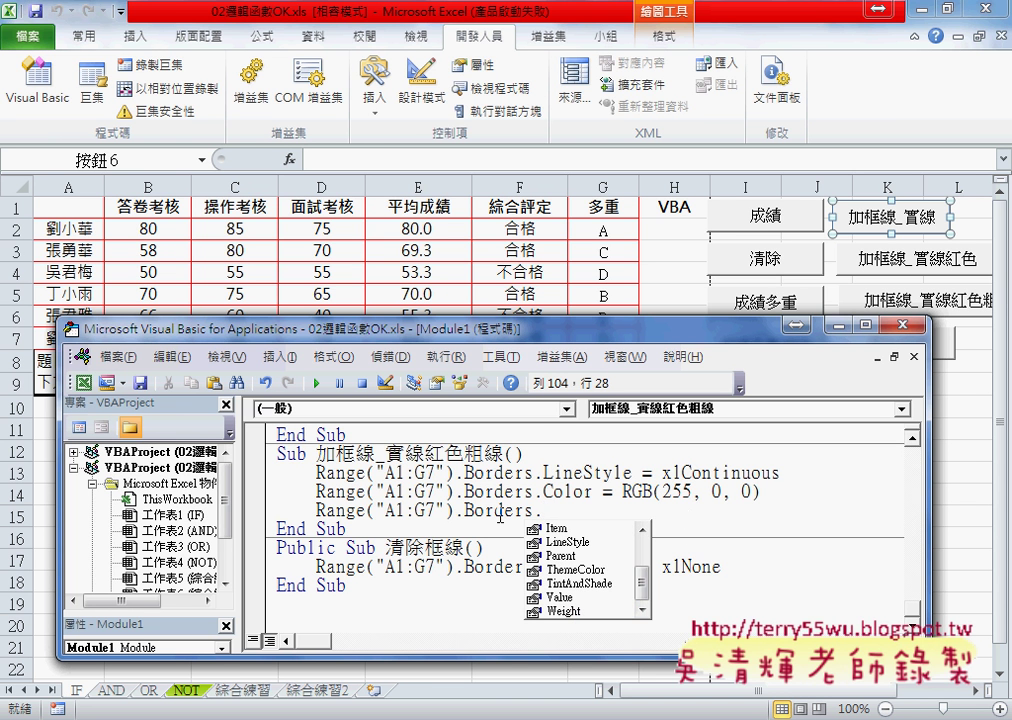
{"action": "left_click_drag", "start_coordinate": [455, 511], "coordinate": [549, 516]}
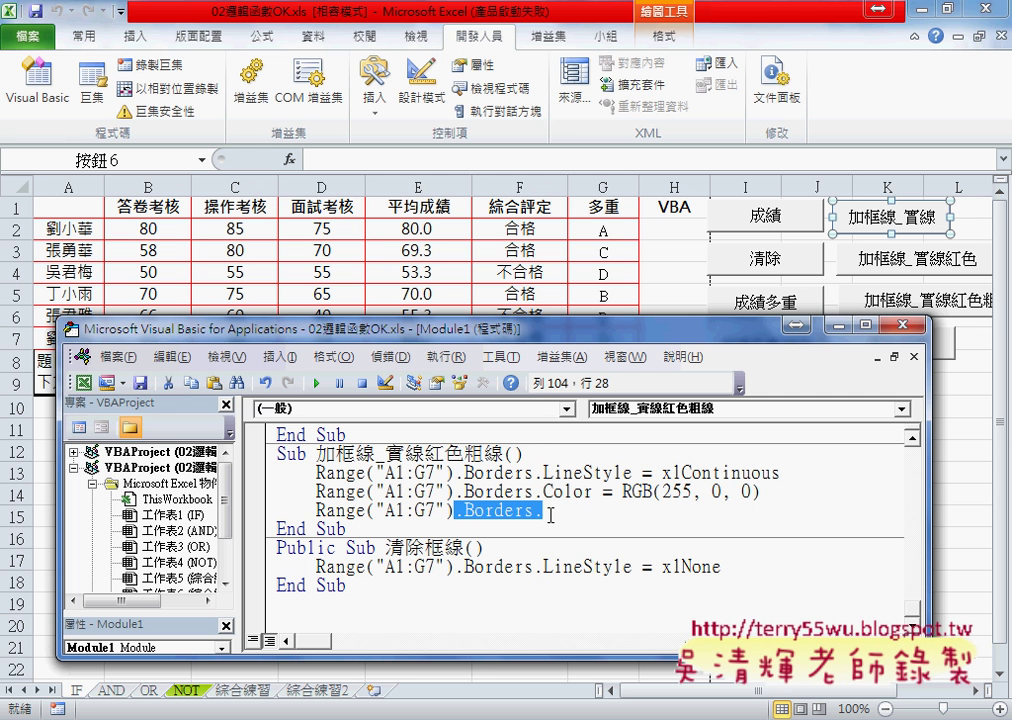
{"action": "type", "text": "."}
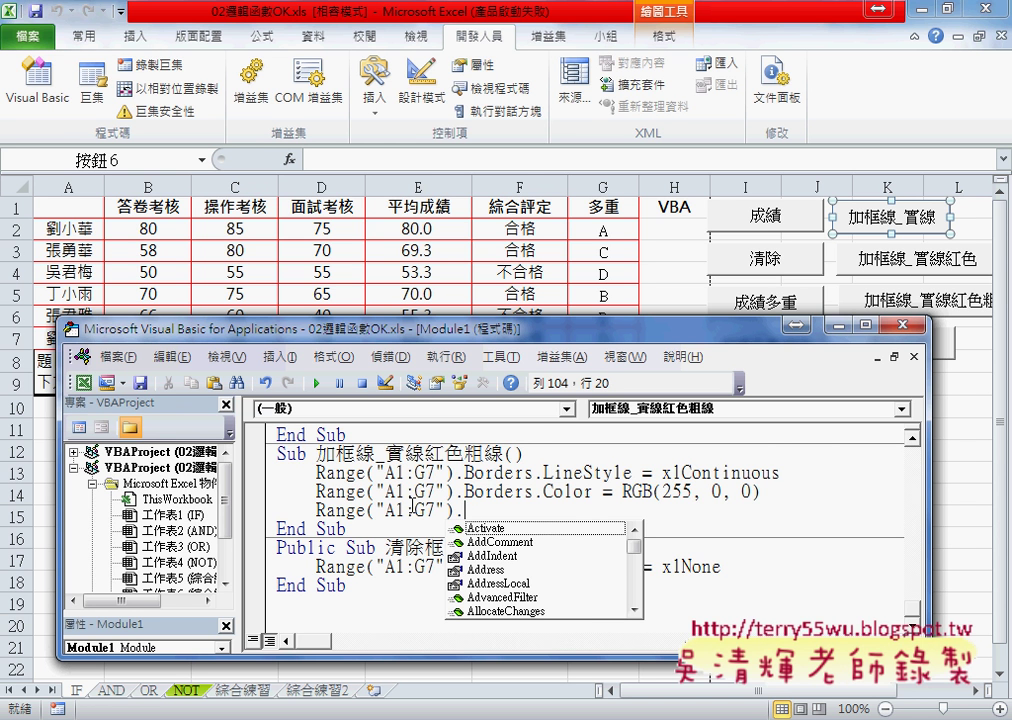
{"action": "type", "text": "B"}
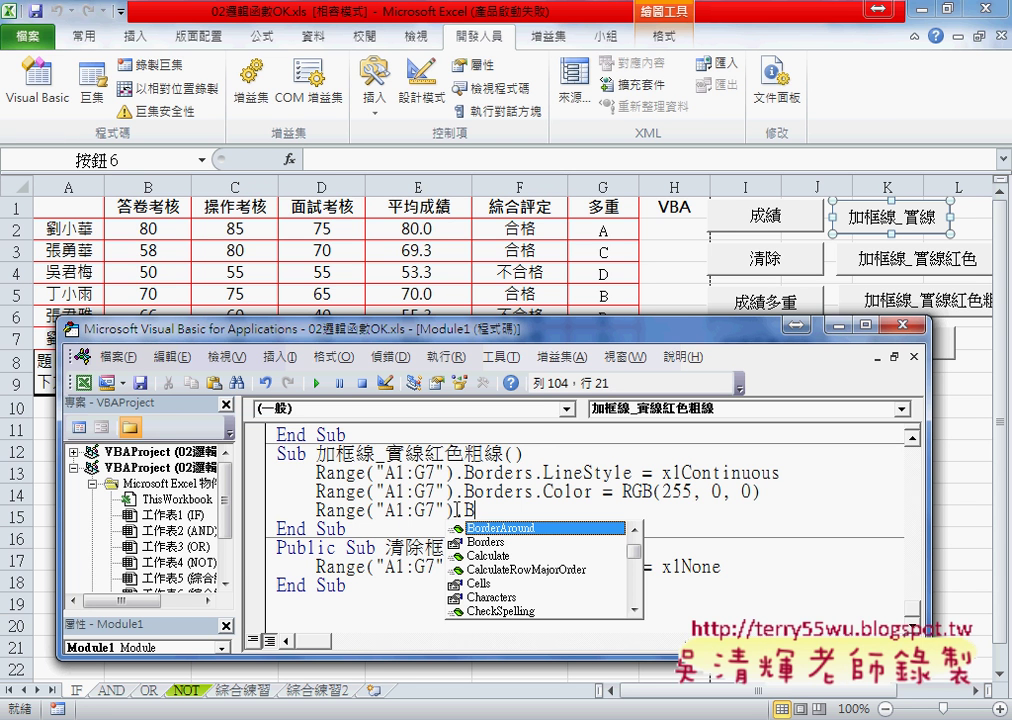
{"action": "type", "text": "orders"}
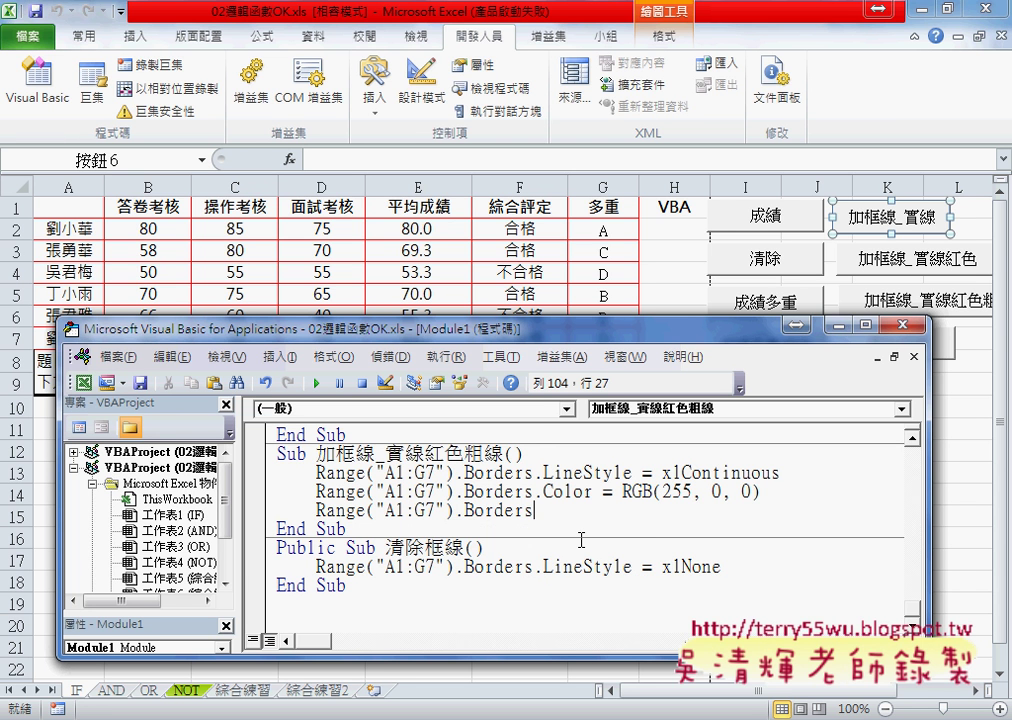
{"action": "type", "text": "."}
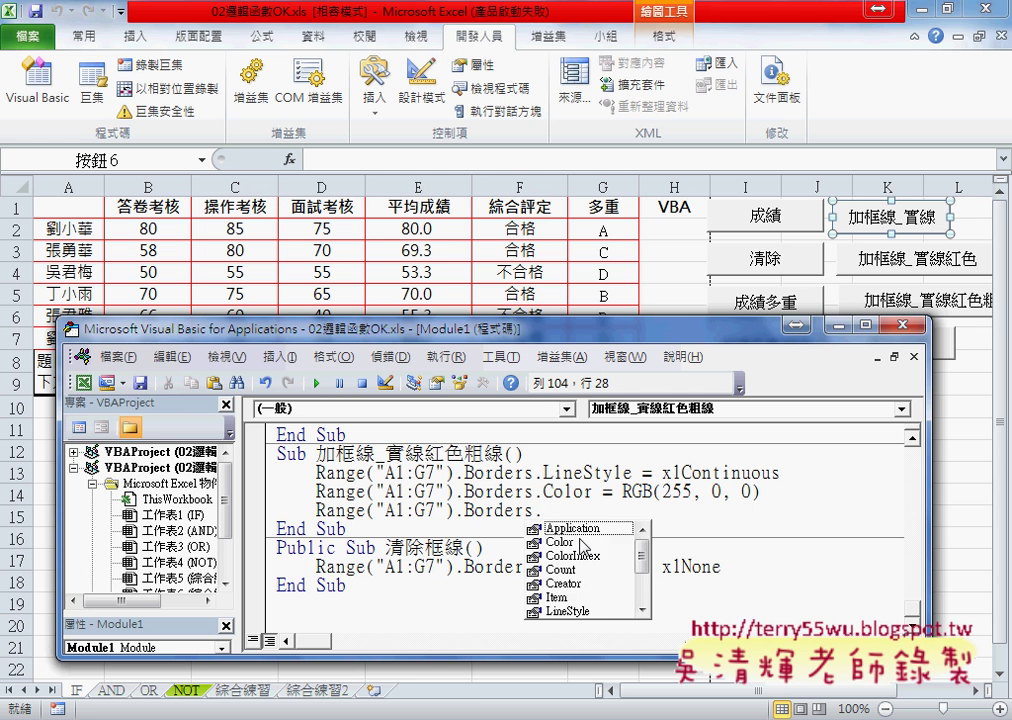
{"action": "type", "text": "w"}
{"action": "double_click", "coordinate": [590, 611]}
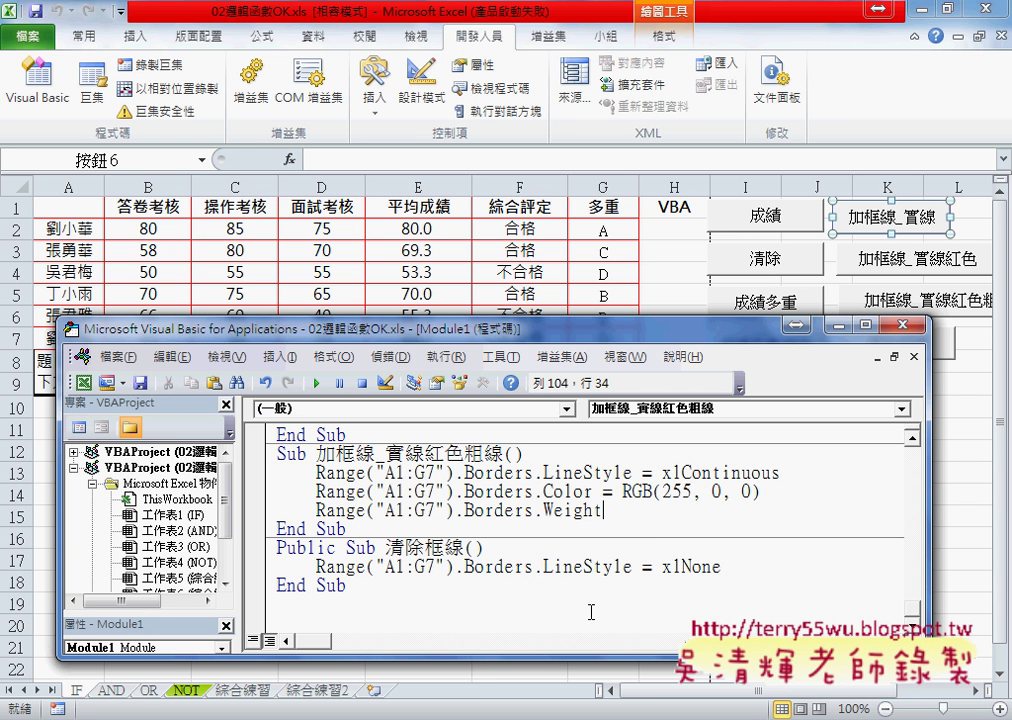
{"action": "type", "text": "="}
- Open Help for Borders.Weight and go to the XlBorderWeight values page
{"action": "key", "text": "Left"}
{"action": "key", "text": "Left"}
{"action": "key", "text": "Left"}
{"action": "key", "text": "F1"}
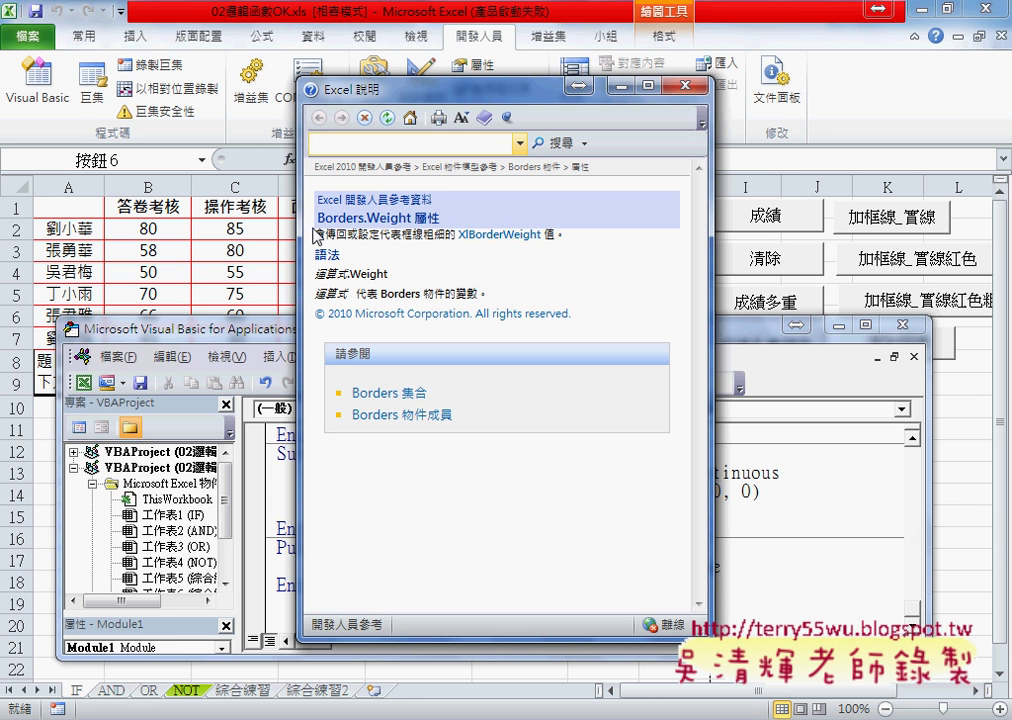
{"action": "left_click_drag", "start_coordinate": [390, 235], "coordinate": [433, 235]}
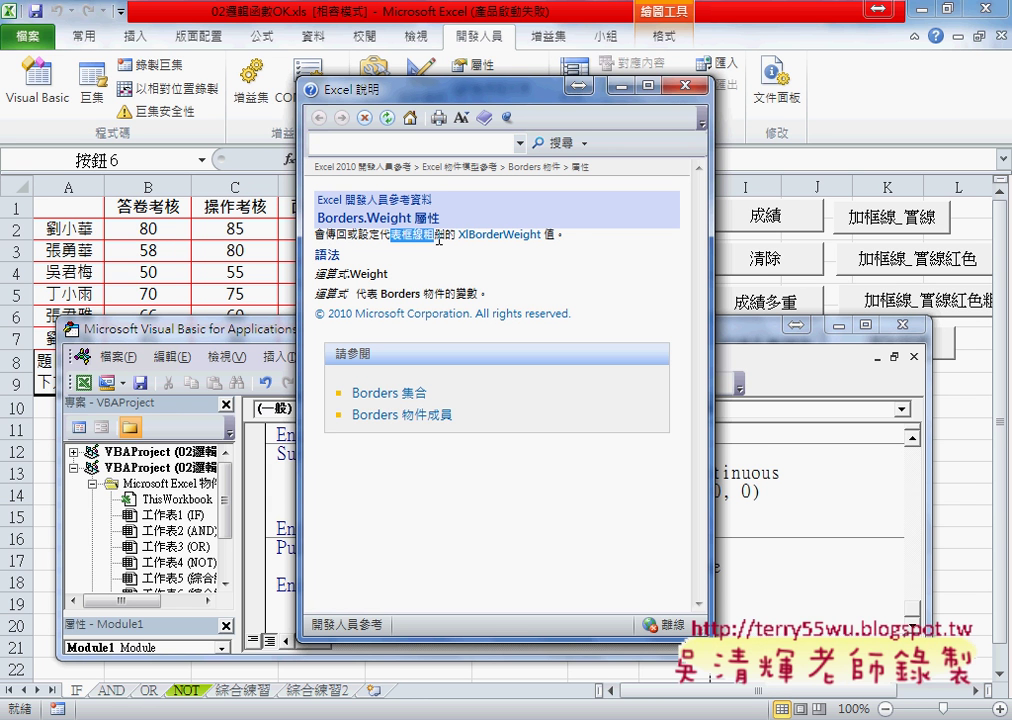
{"action": "left_click", "coordinate": [568, 247]}
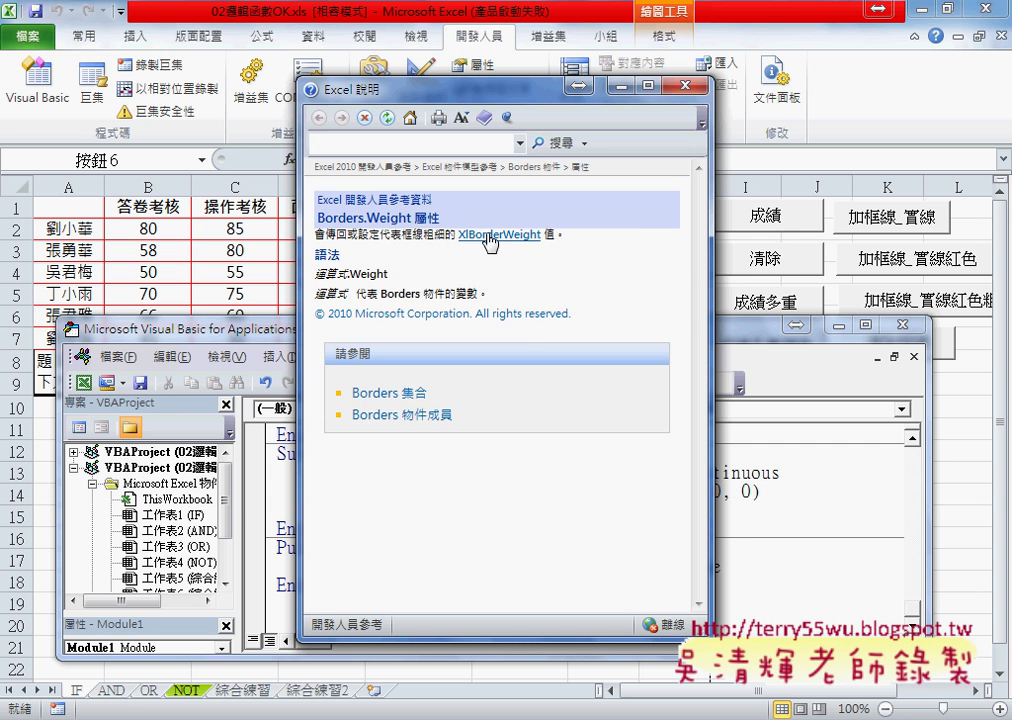
{"action": "left_click", "coordinate": [490, 237]}
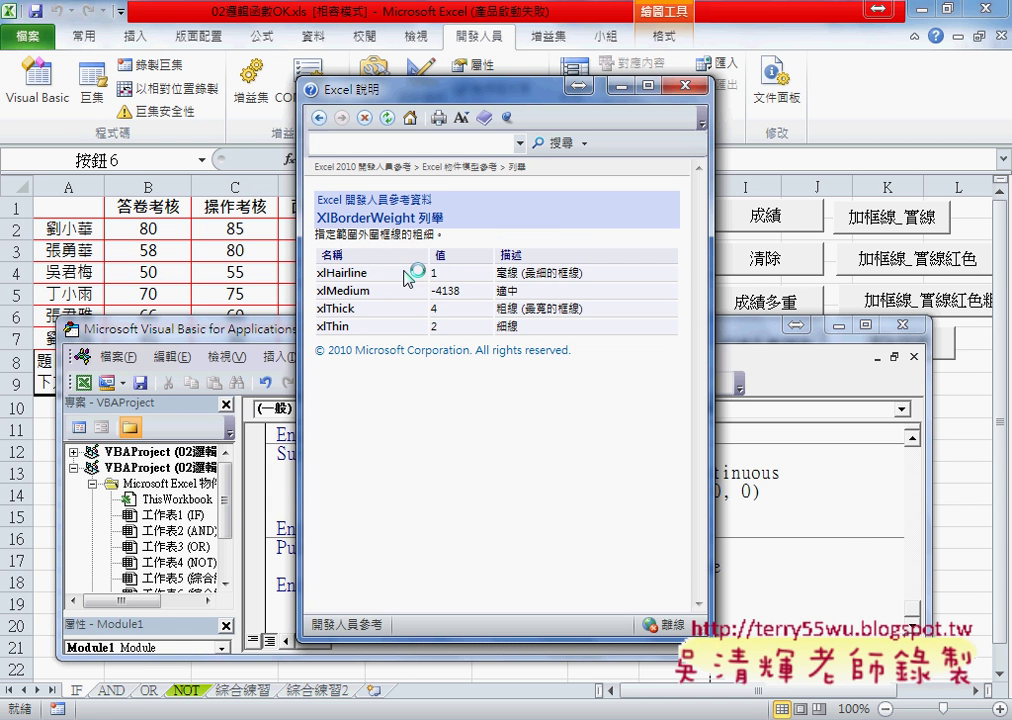
- Copy xlThick from the XlBorderWeight table, noting its value 4, and return to the code
{"action": "mouse_move", "coordinate": [519, 272]}
{"action": "left_mouse_down"}
{"action": "mouse_move", "coordinate": [496, 272]}
{"action": "mouse_move", "coordinate": [569, 272]}
{"action": "left_mouse_up"}
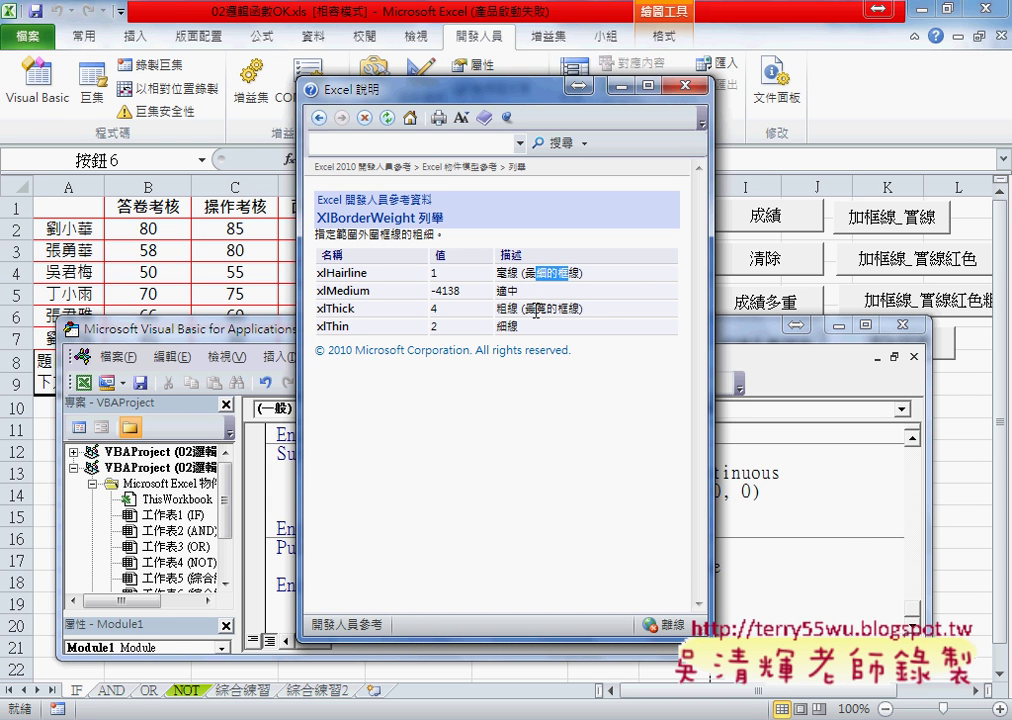
{"action": "left_click_drag", "start_coordinate": [523, 309], "coordinate": [583, 311]}
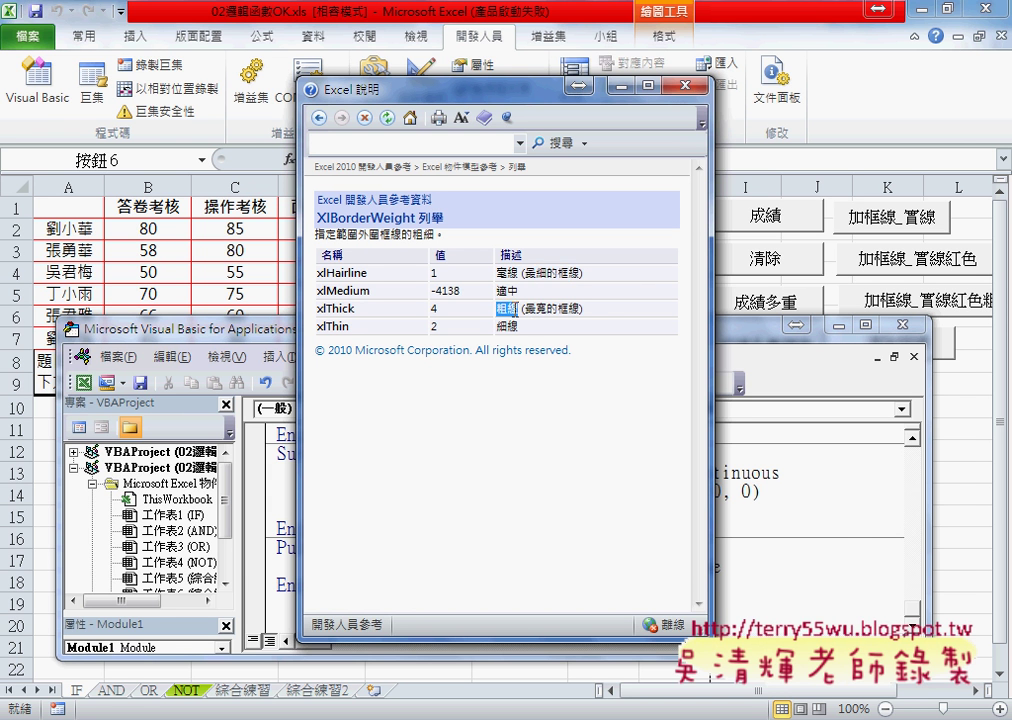
{"action": "left_click_drag", "start_coordinate": [318, 255], "coordinate": [316, 317]}
{"action": "double_click", "coordinate": [330, 309]}
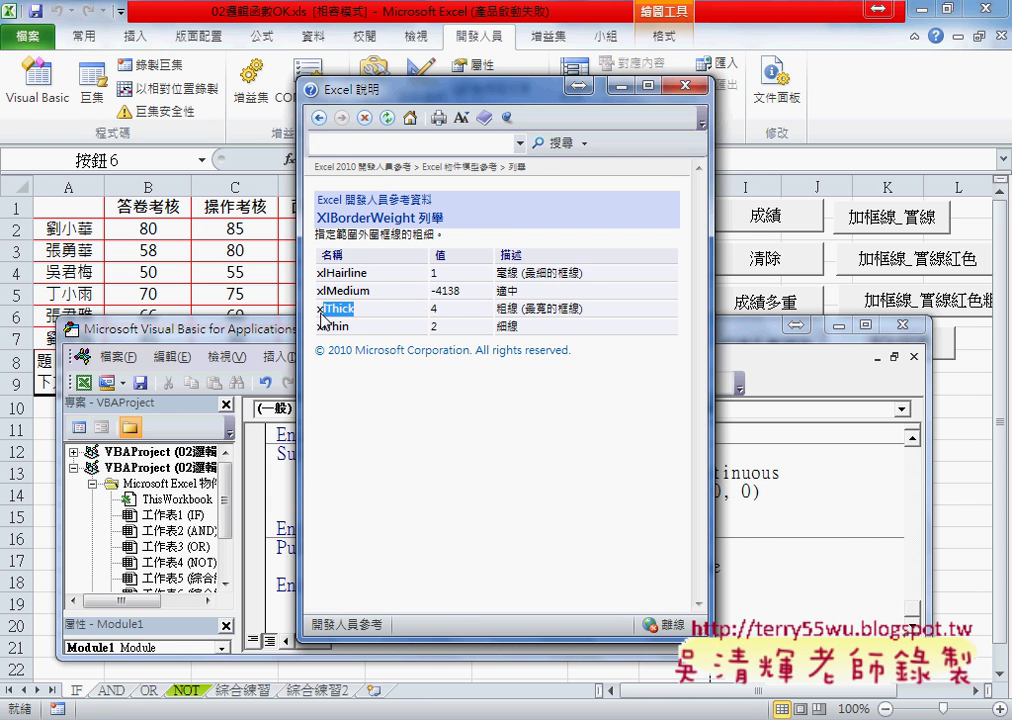
{"action": "right_click", "coordinate": [340, 315]}
{"action": "left_click", "coordinate": [380, 323]}
{"action": "mouse_move", "coordinate": [534, 99]}
{"action": "left_mouse_down"}
{"action": "mouse_move", "coordinate": [447, 111]}
{"action": "mouse_move", "coordinate": [411, 102]}
{"action": "left_mouse_up"}
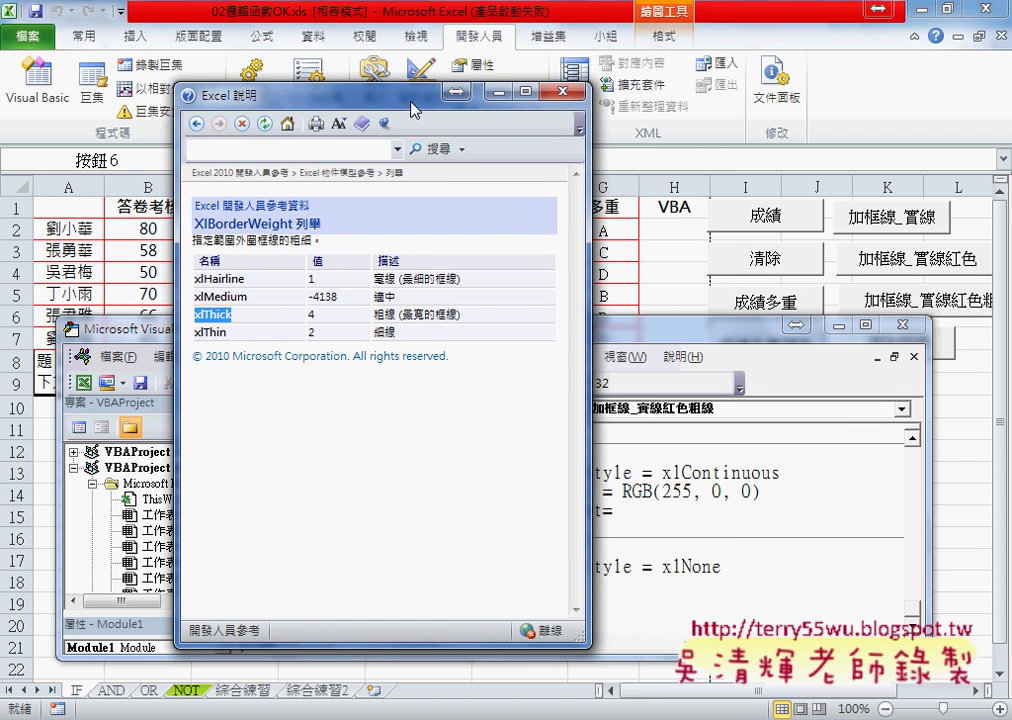
{"action": "left_click", "coordinate": [320, 264]}
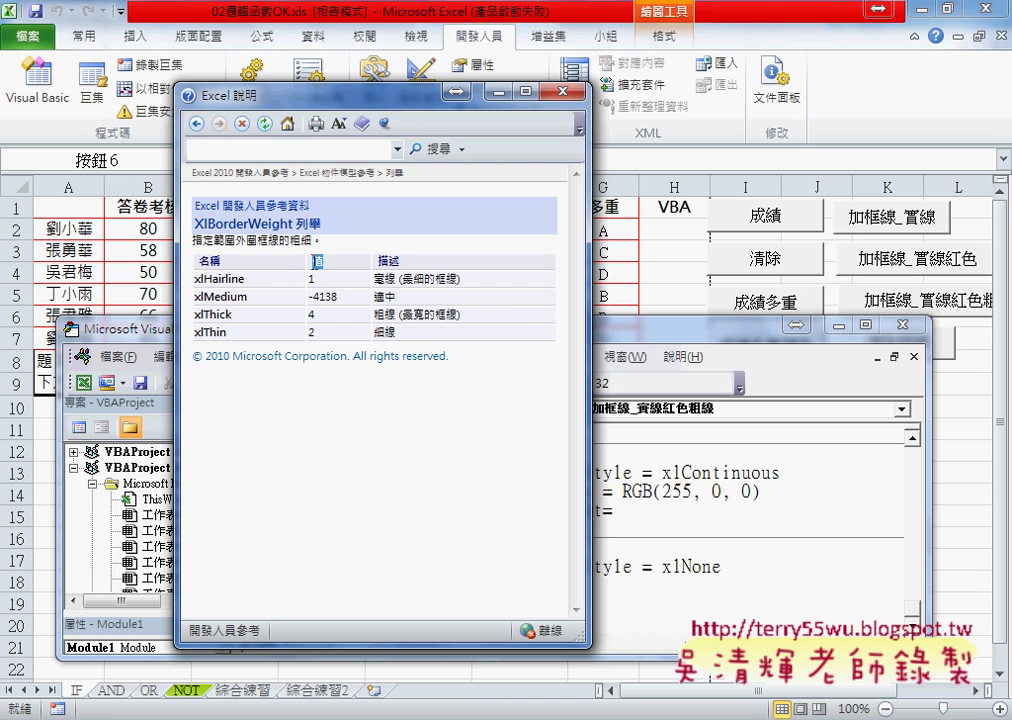
{"action": "double_click", "coordinate": [314, 316]}
{"action": "left_click", "coordinate": [543, 410]}
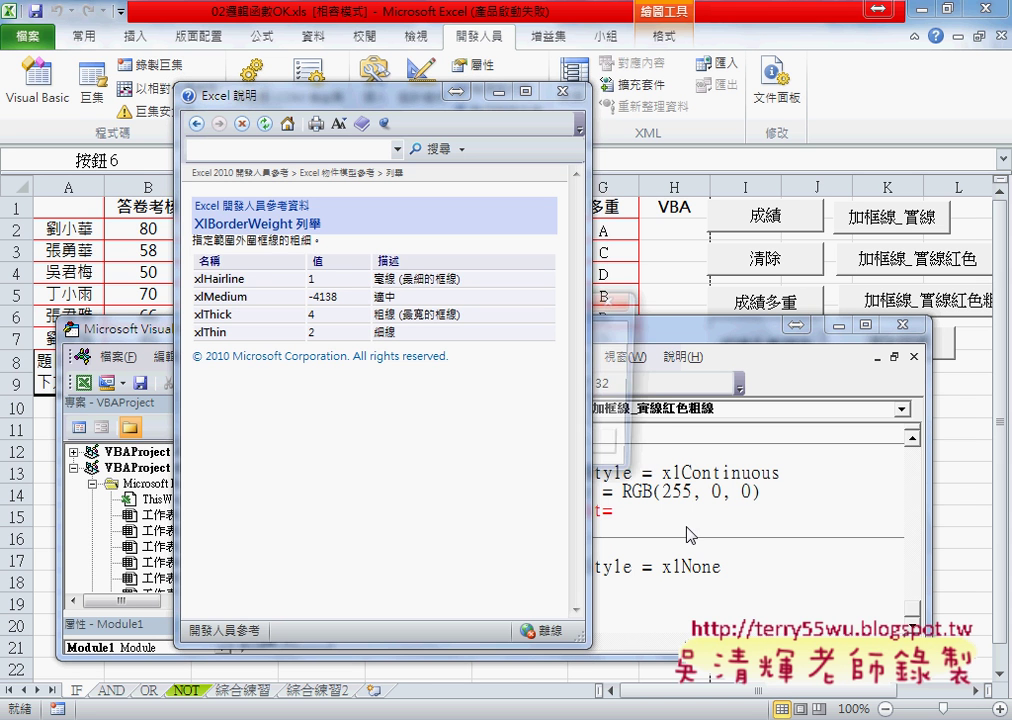
- Close Help, dismiss the compile error and set the line to Borders.Weight = xlThick
{"action": "left_click", "coordinate": [562, 91]}
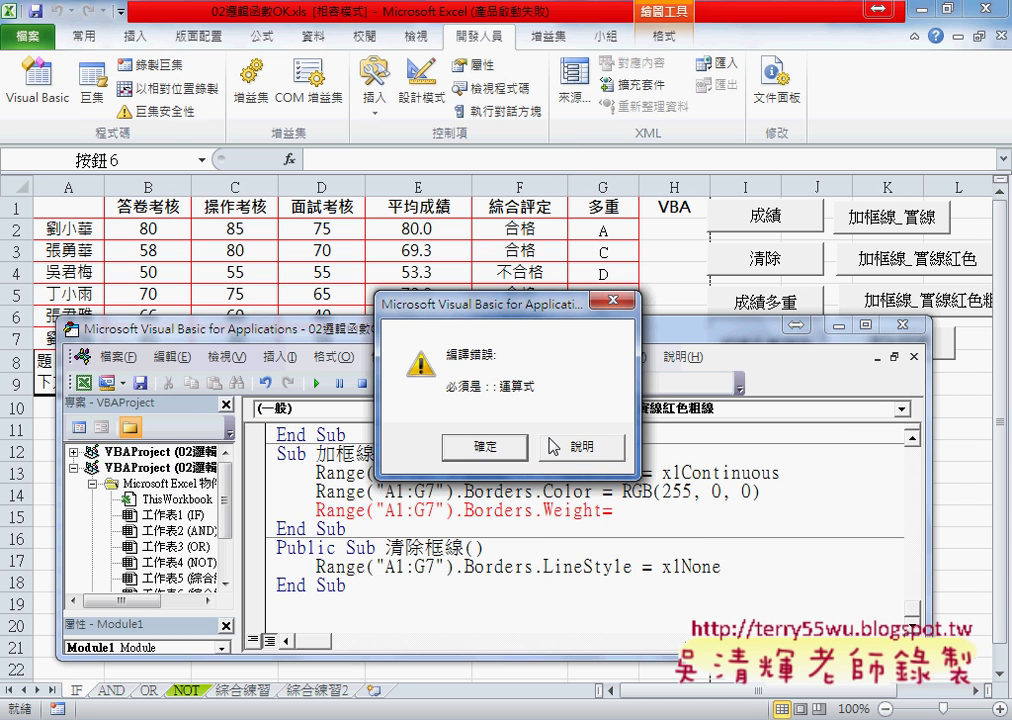
{"action": "left_click", "coordinate": [396, 356]}
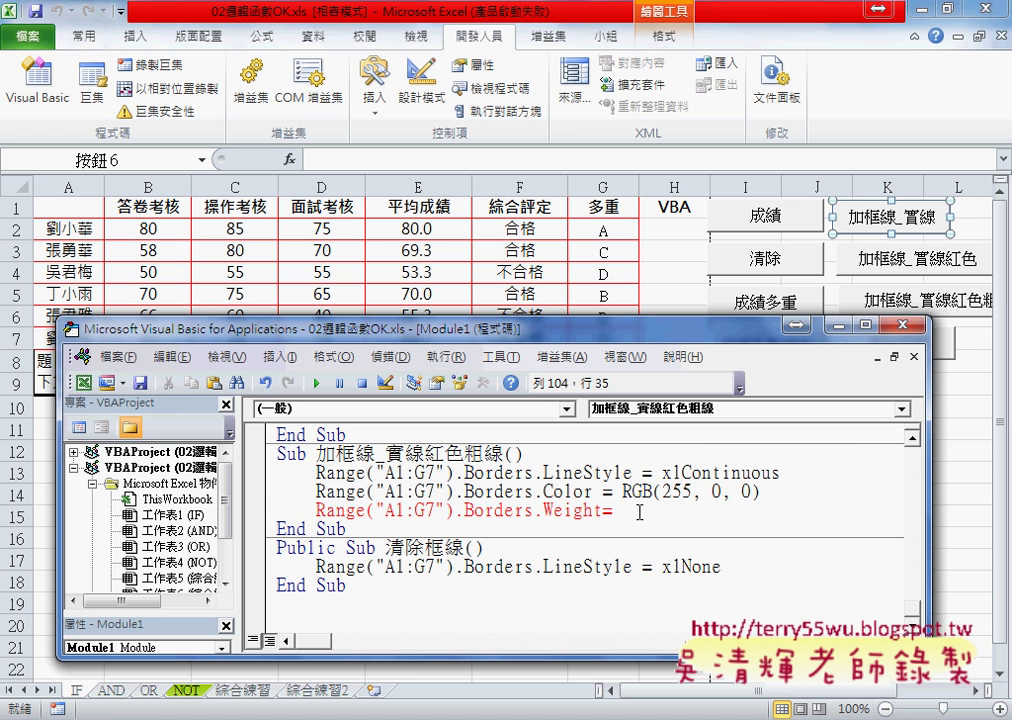
{"action": "type", "text": "4"}
{"action": "key", "text": "BackSpace"}
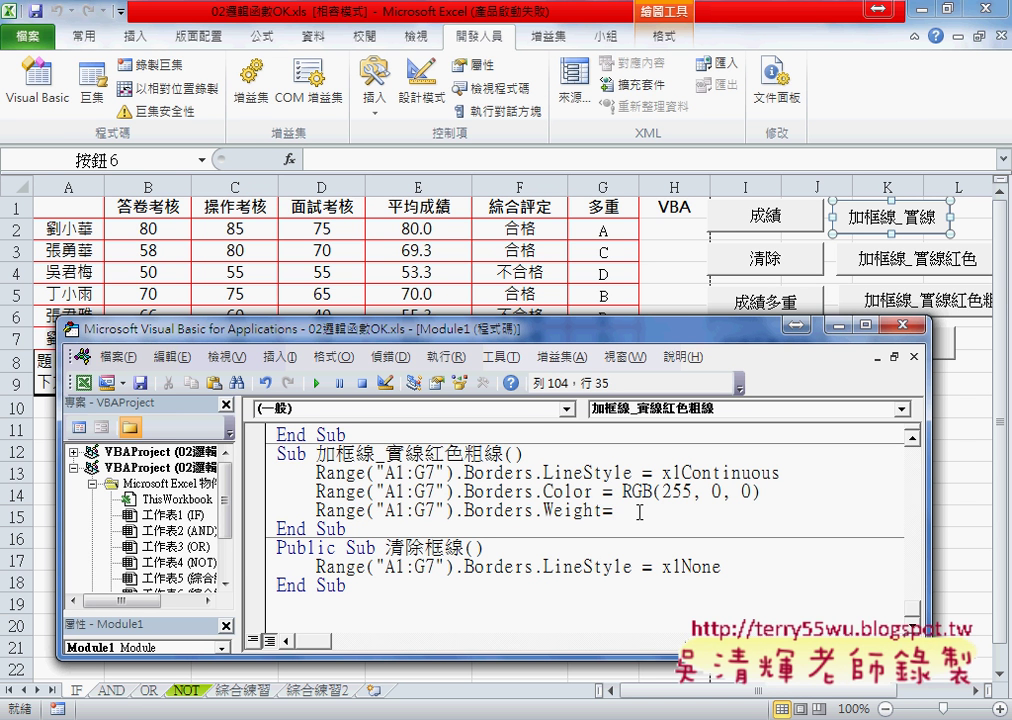
{"action": "type", "text": "xlThick"}
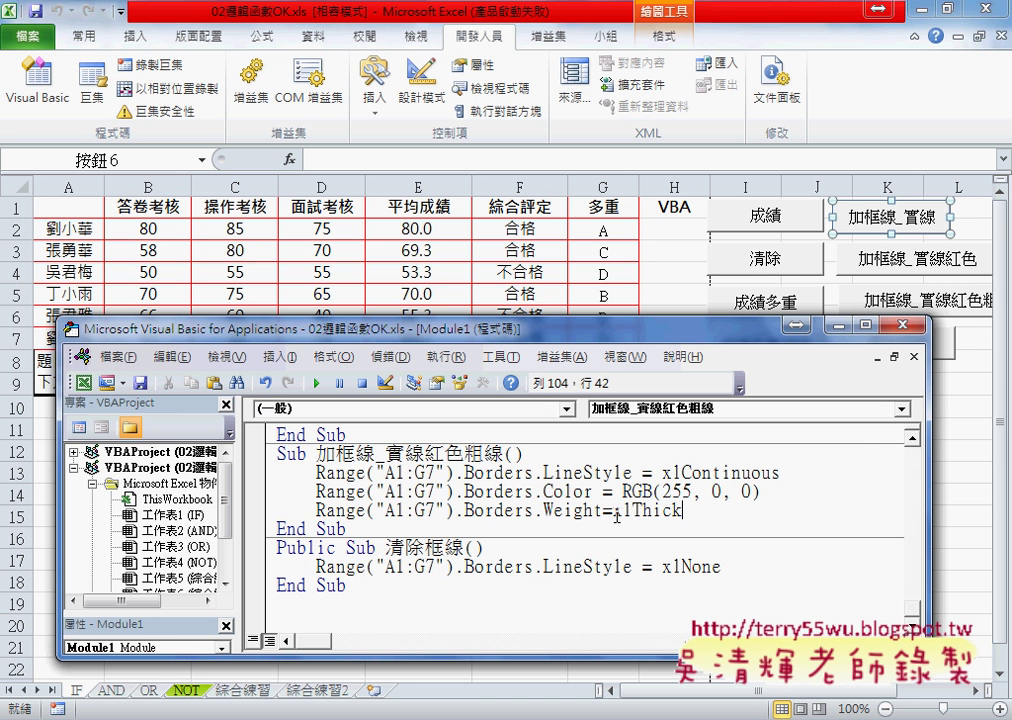
{"action": "double_click", "coordinate": [660, 511]}
{"action": "type", "text": "4"}
{"action": "key", "text": "BackSpace"}
{"action": "type", "text": "xlThick"}
{"action": "key", "text": "Down"}
{"action": "key", "text": "Down"}
{"action": "key", "text": "Down"}
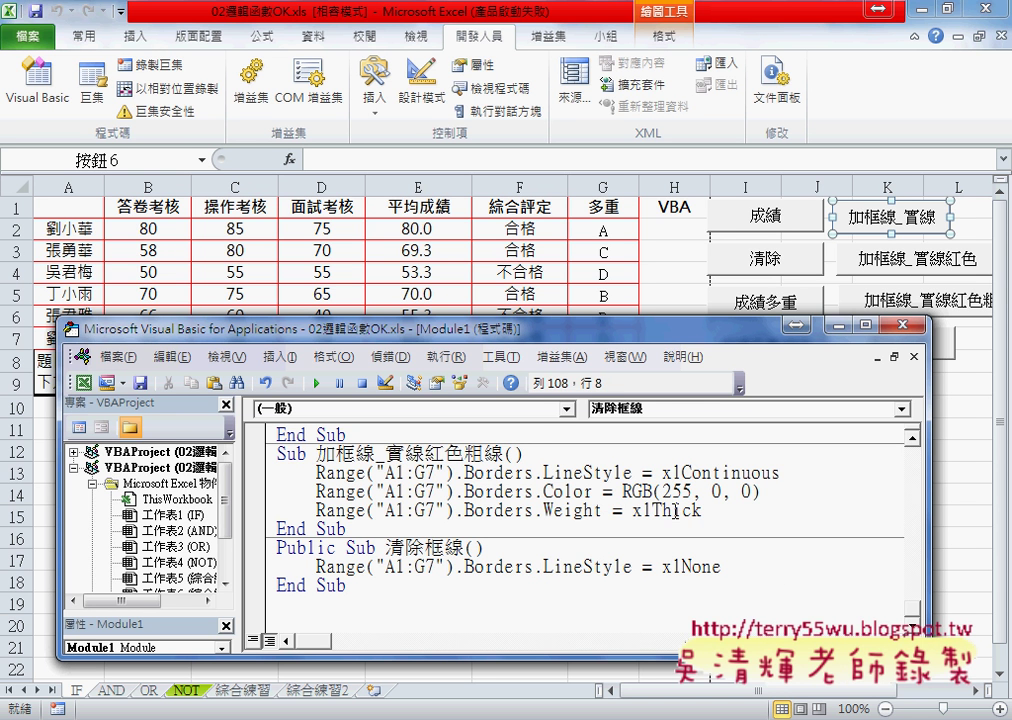
- Run the 加框線_實線紅色粗線 macro to apply thick red borders to A1:G7
{"action": "left_click_drag", "start_coordinate": [701, 510], "coordinate": [651, 510]}
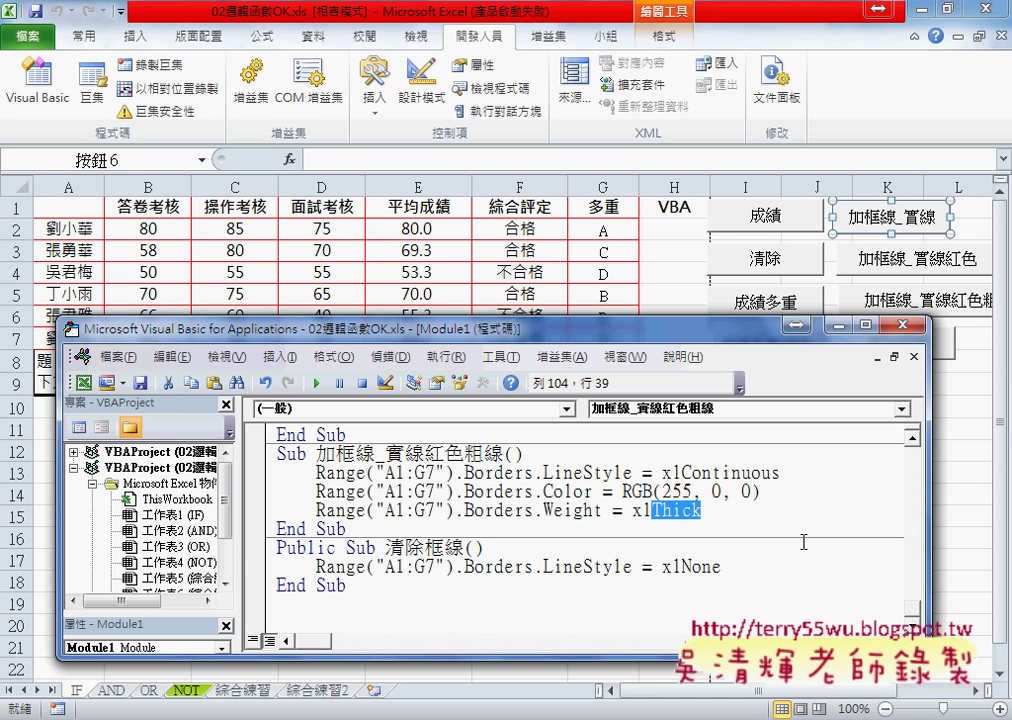
{"action": "key", "text": "End"}
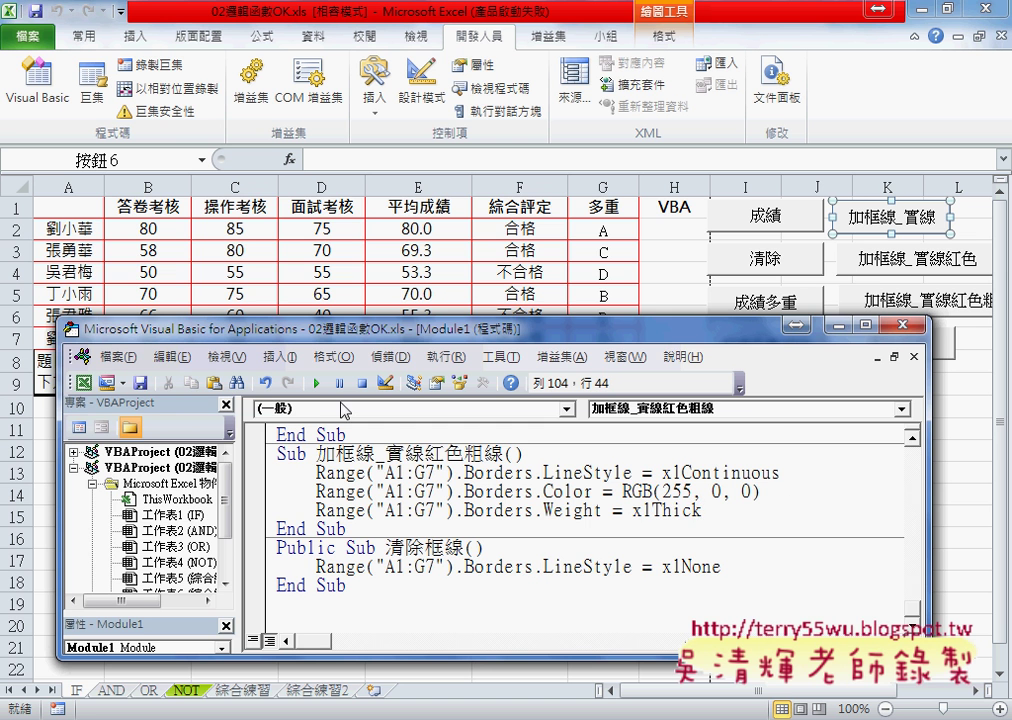
{"action": "left_click", "coordinate": [315, 384]}
- Run the 清除框線 macro to strip all borders from the score table A1:G7
{"action": "mouse_move", "coordinate": [372, 331]}
{"action": "left_mouse_down"}
{"action": "mouse_move", "coordinate": [395, 422]}
{"action": "mouse_move", "coordinate": [405, 396]}
{"action": "left_mouse_up"}
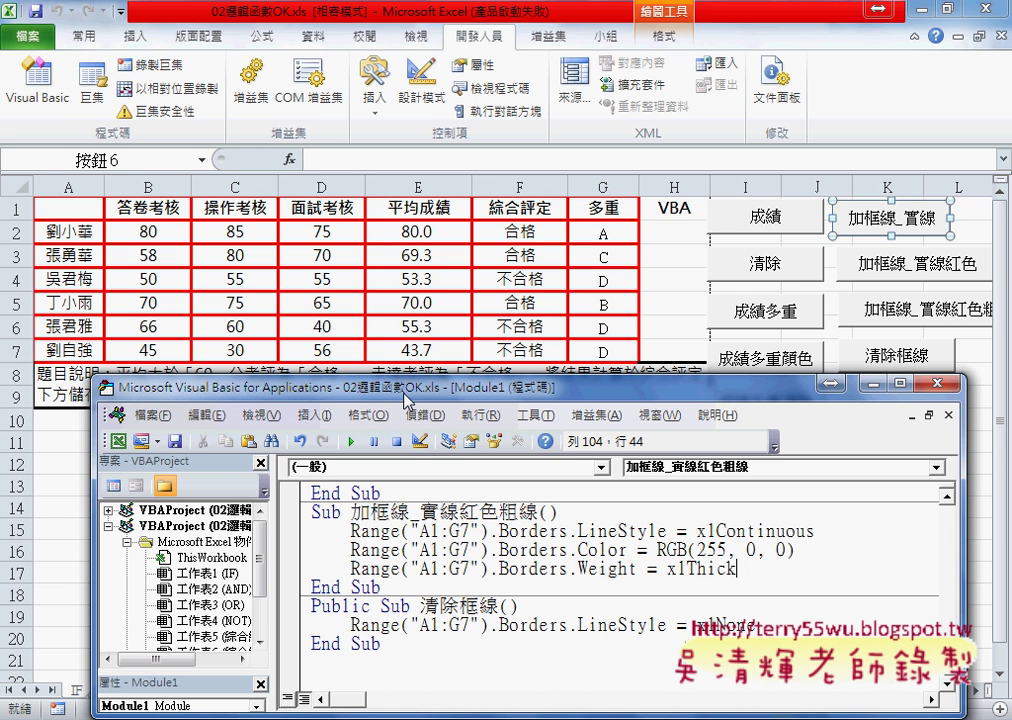
{"action": "left_click", "coordinate": [565, 531]}
{"action": "left_click", "coordinate": [667, 625]}
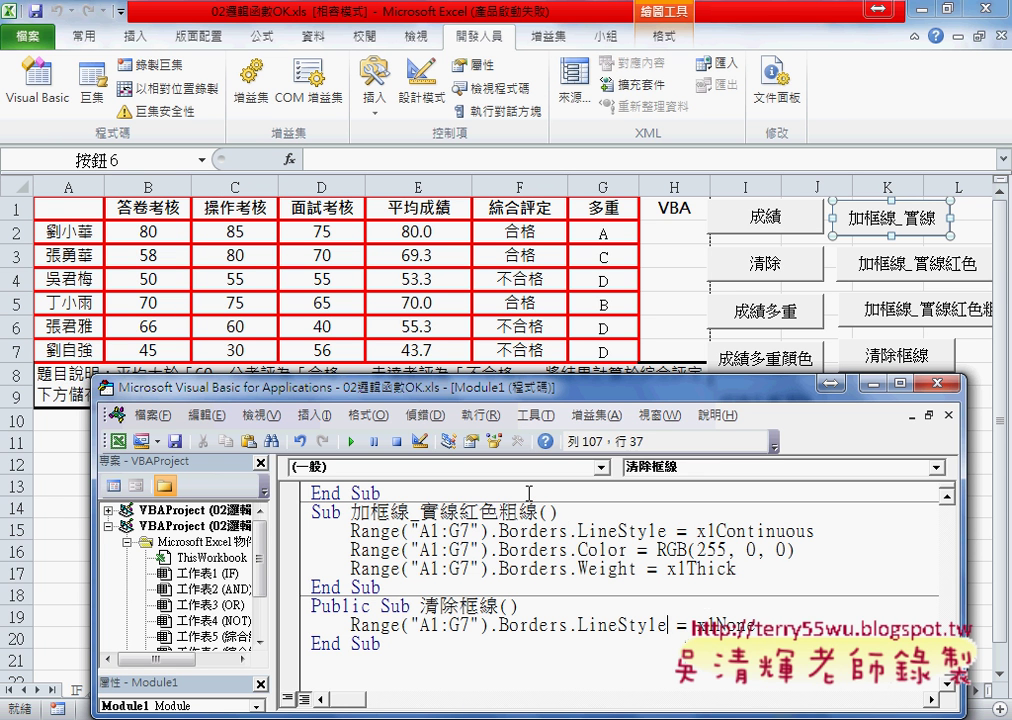
{"action": "left_click", "coordinate": [356, 446]}
{"action": "left_click", "coordinate": [568, 568]}
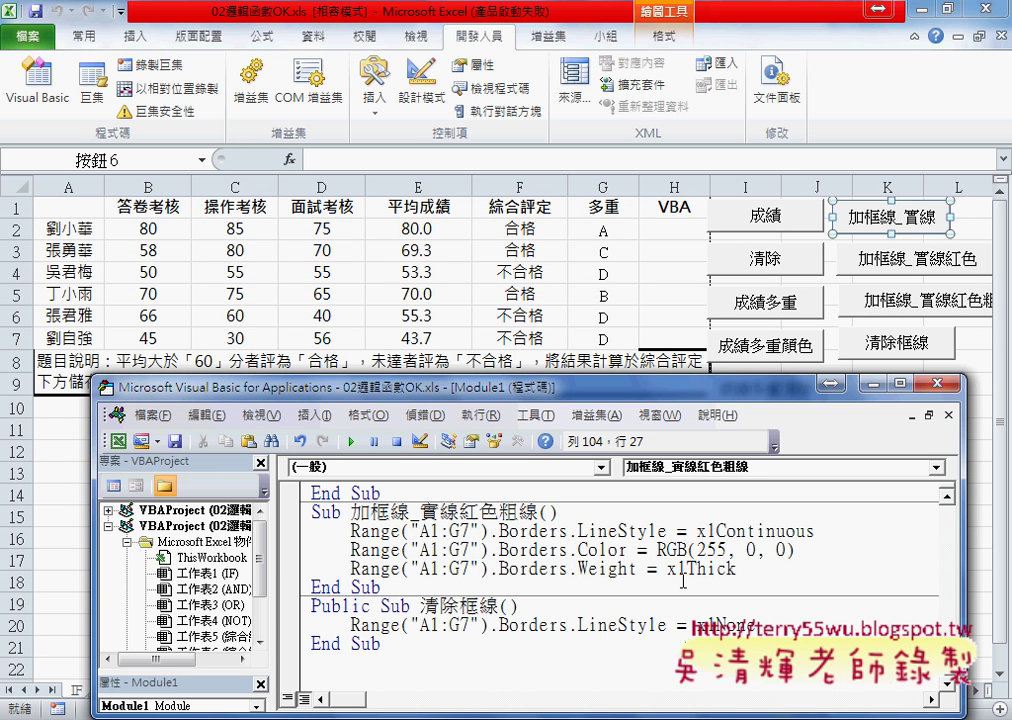
- Change the weight line to Borders(xlEdgeTop).Weight = xlThick and run the macro
{"action": "type", "text": "("}
{"action": "key", "text": "Down"}
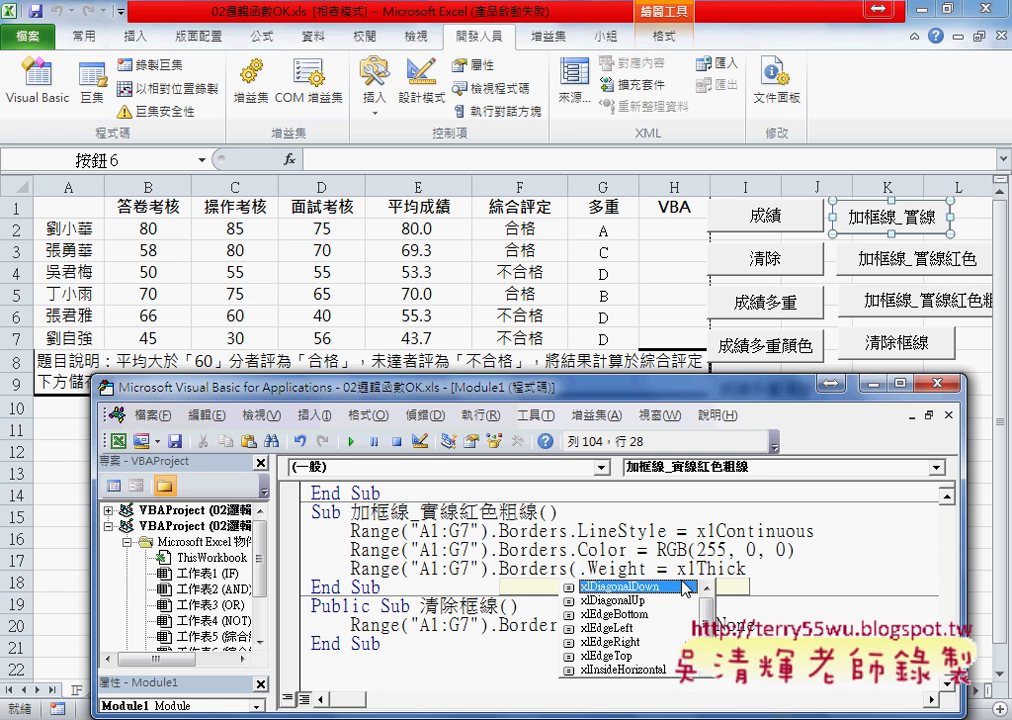
{"action": "key", "text": "Down"}
{"action": "key", "text": "Down"}
{"action": "key", "text": "Down"}
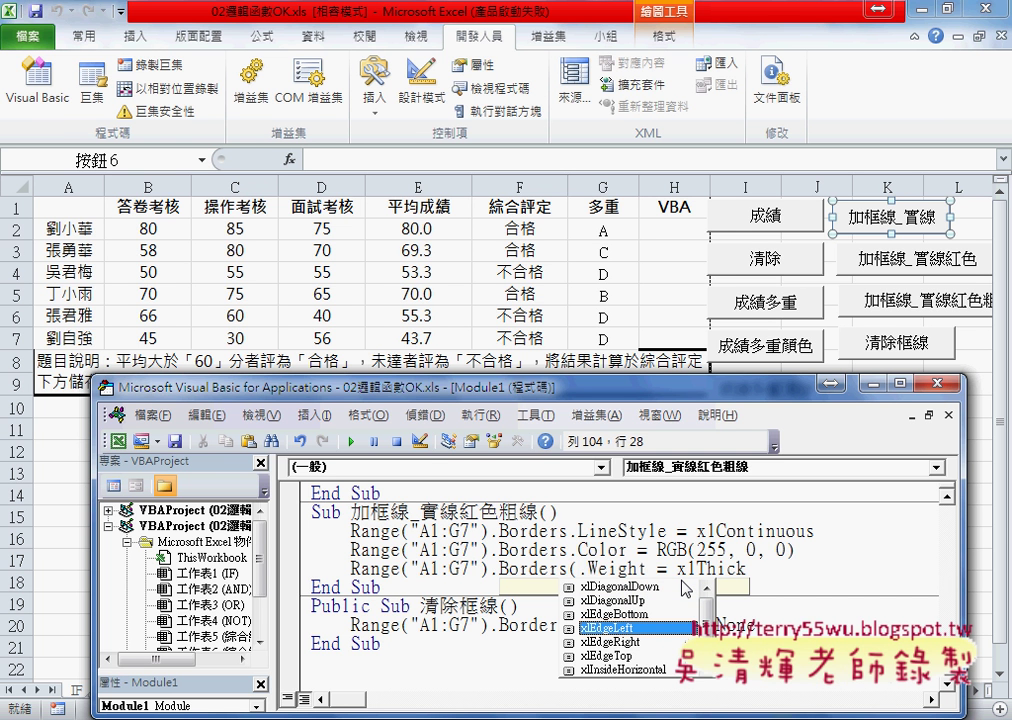
{"action": "key", "text": "Down"}
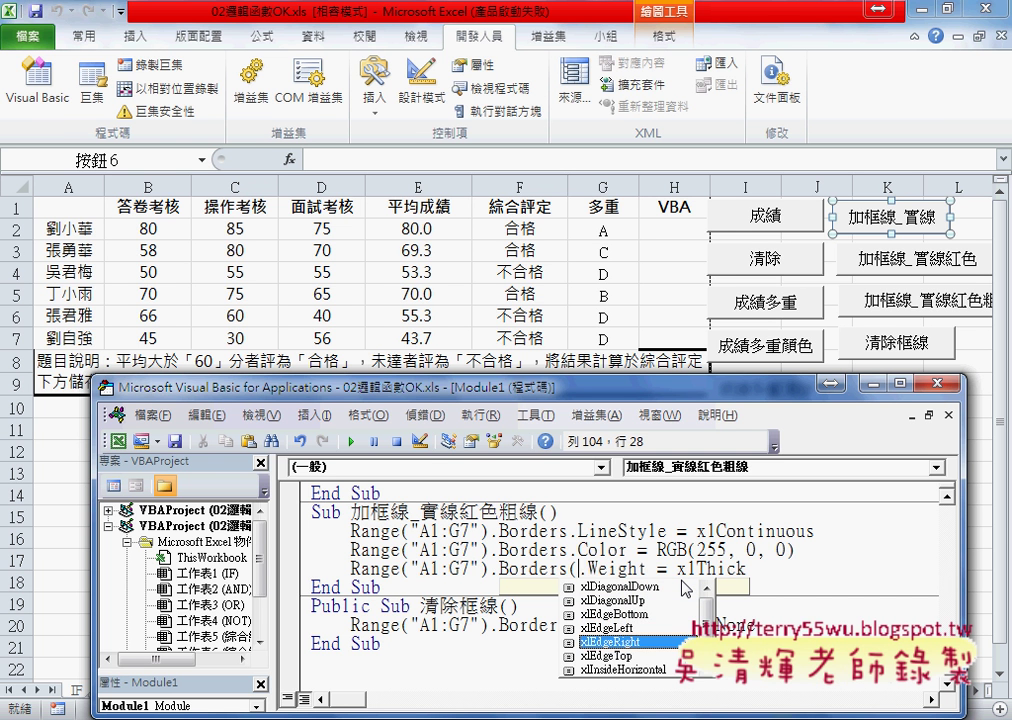
{"action": "key", "text": "Down"}
{"action": "key", "text": "space"}
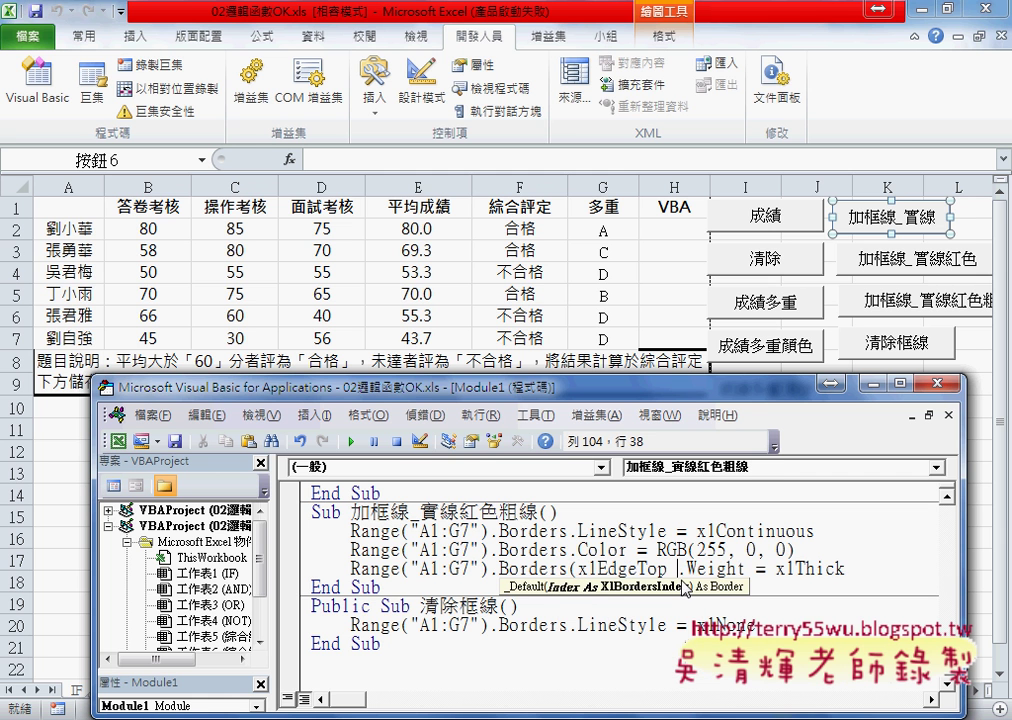
{"action": "type", "text": ")"}
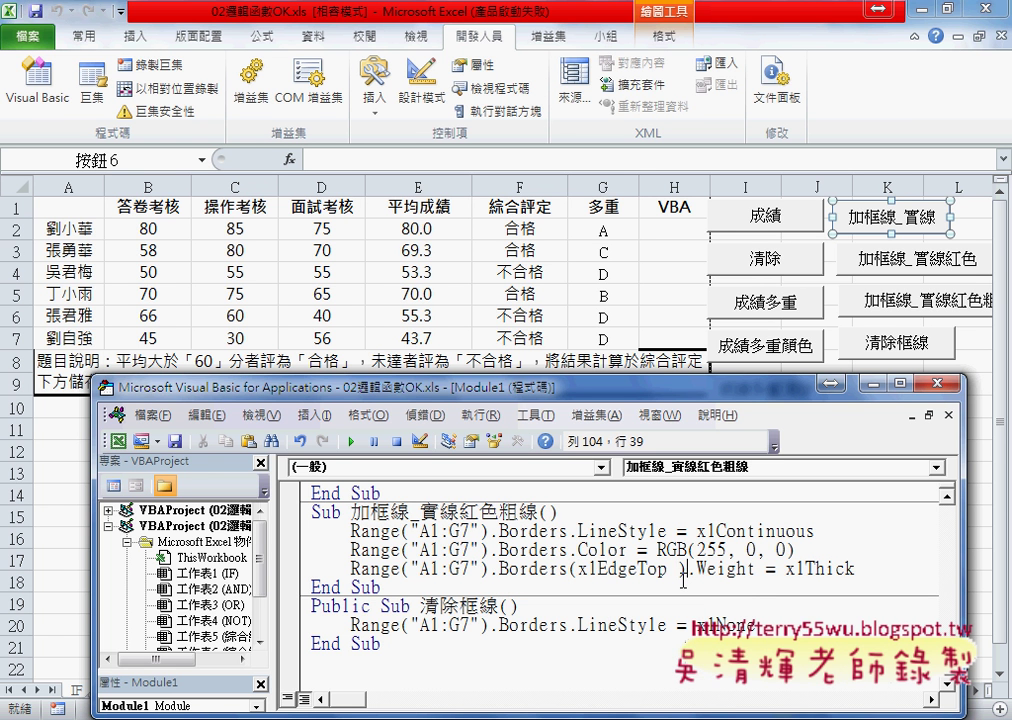
{"action": "key", "text": "Down"}
{"action": "key", "text": "Down"}
{"action": "left_click", "coordinate": [597, 549]}
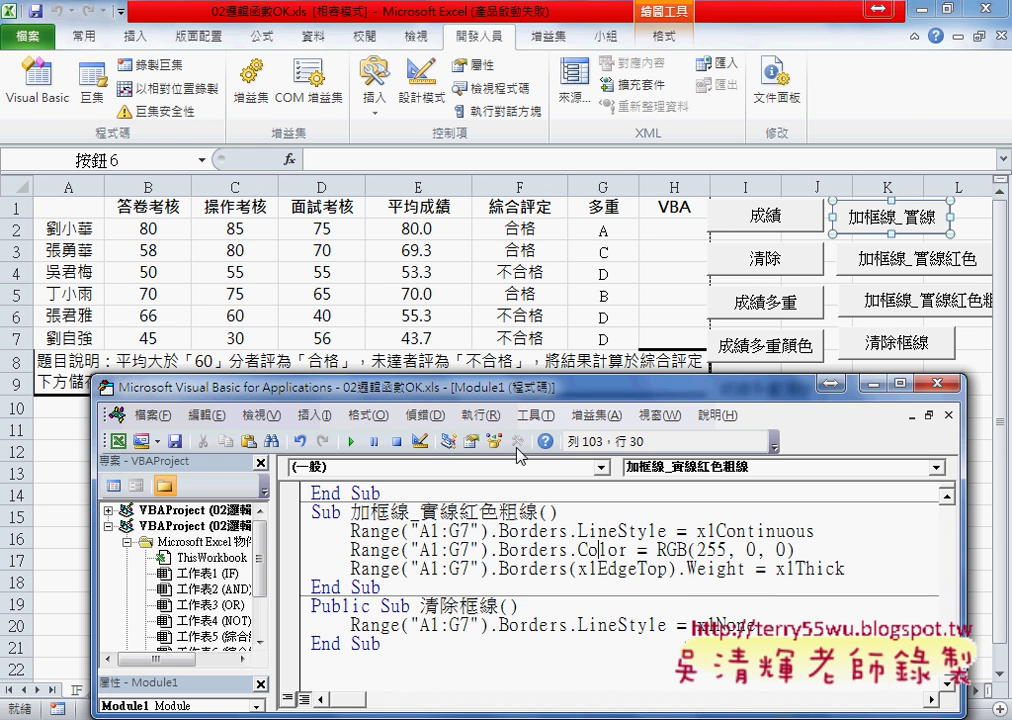
{"action": "left_click", "coordinate": [351, 441]}
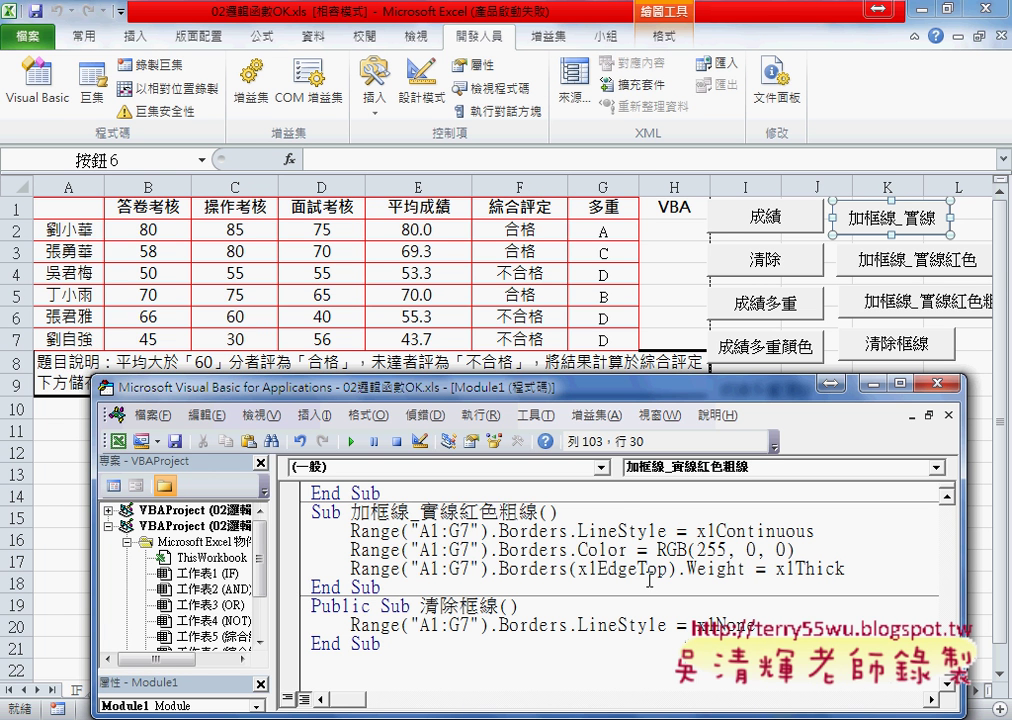
- Duplicate that line as Borders(xlEdgeBottom).Weight = xlThick and rerun the macro
{"action": "left_click_drag", "start_coordinate": [852, 568], "coordinate": [348, 570]}
{"action": "key", "text": "ctrl+c"}
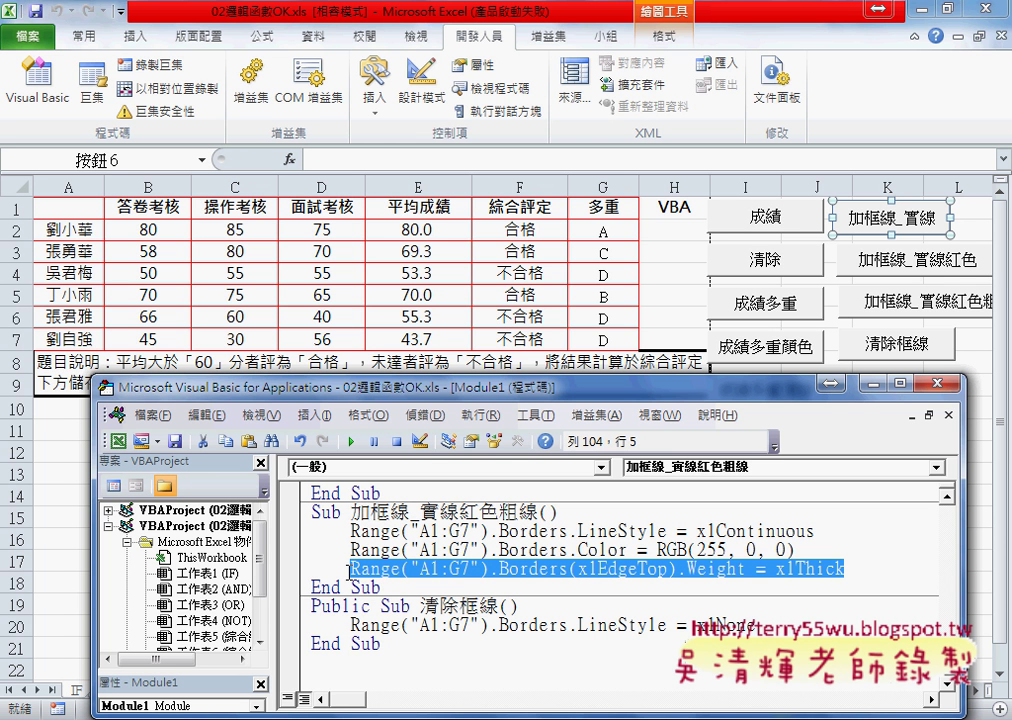
{"action": "left_click", "coordinate": [857, 564]}
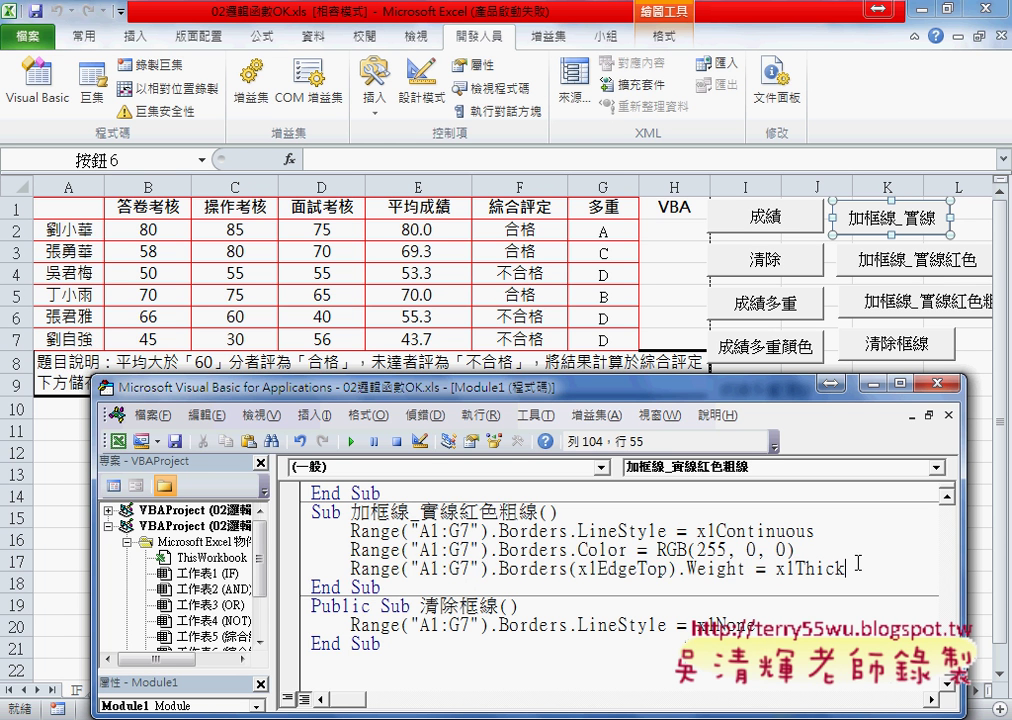
{"action": "key", "text": "Return"}
{"action": "key", "text": "ctrl+v"}
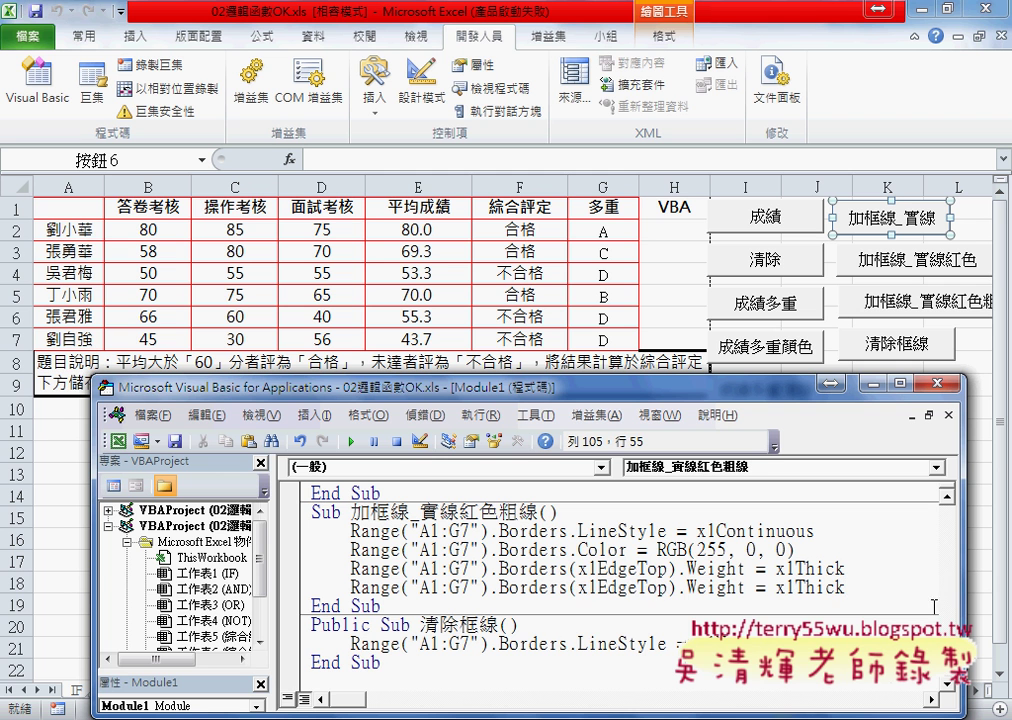
{"action": "left_click_drag", "start_coordinate": [568, 588], "coordinate": [675, 588]}
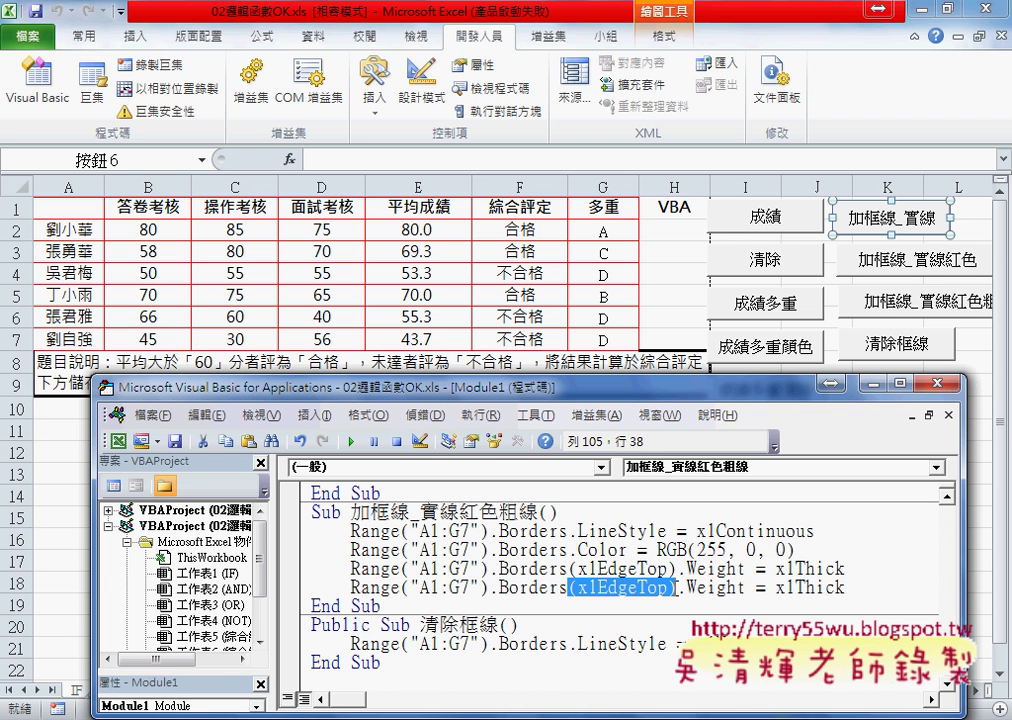
{"action": "type", "text": "("}
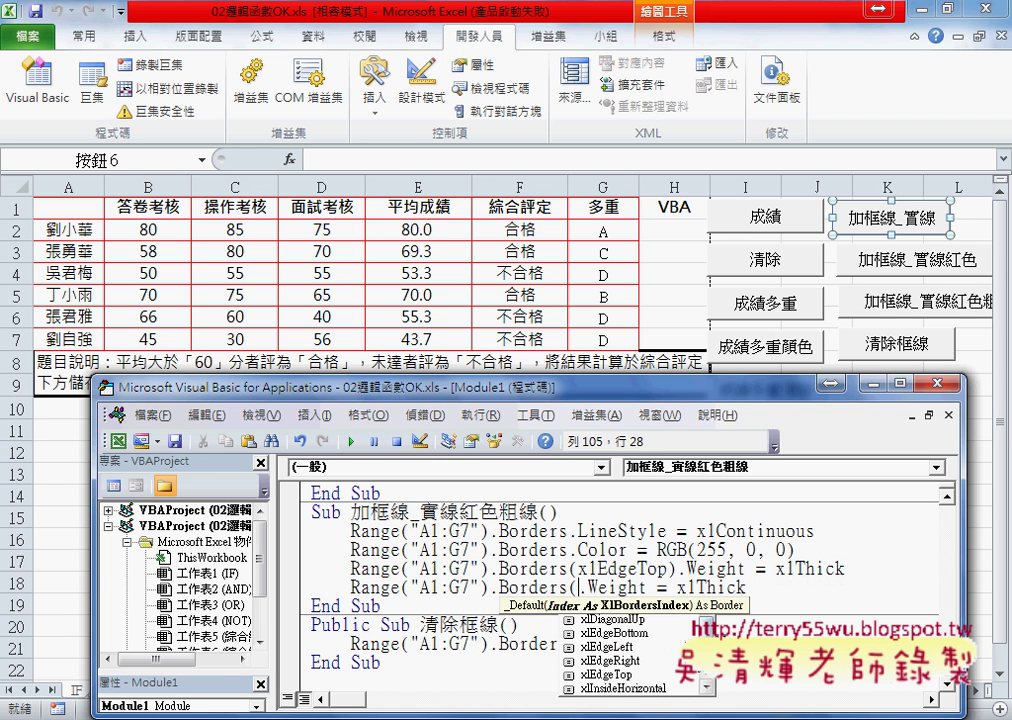
{"action": "left_click", "coordinate": [635, 634]}
{"action": "type", "text": ")"}
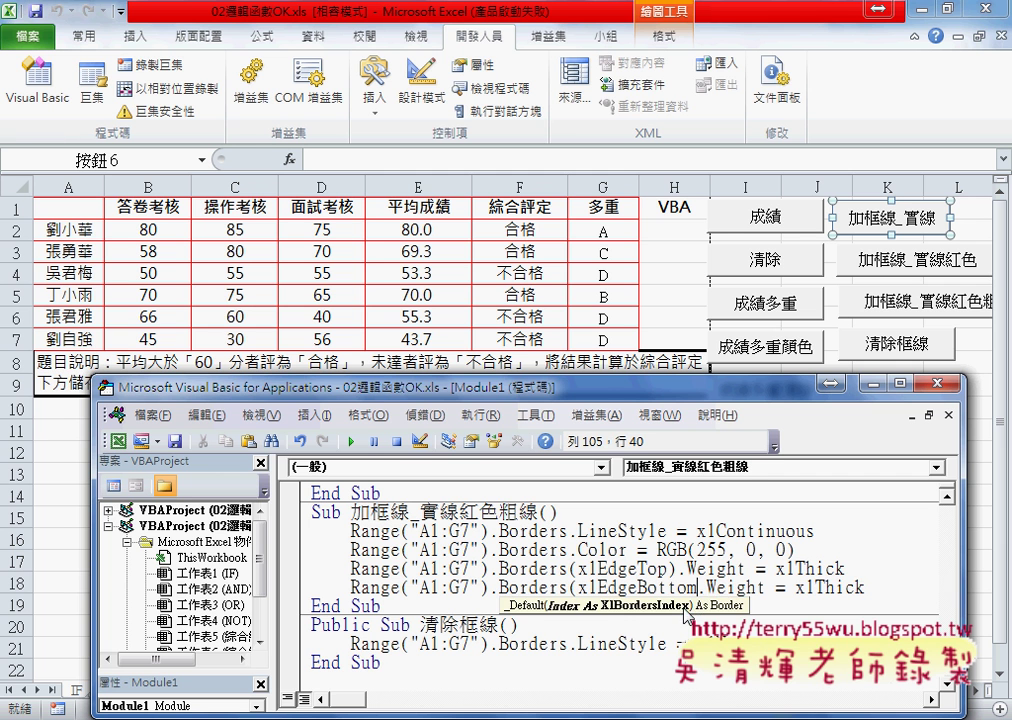
{"action": "left_click", "coordinate": [611, 568]}
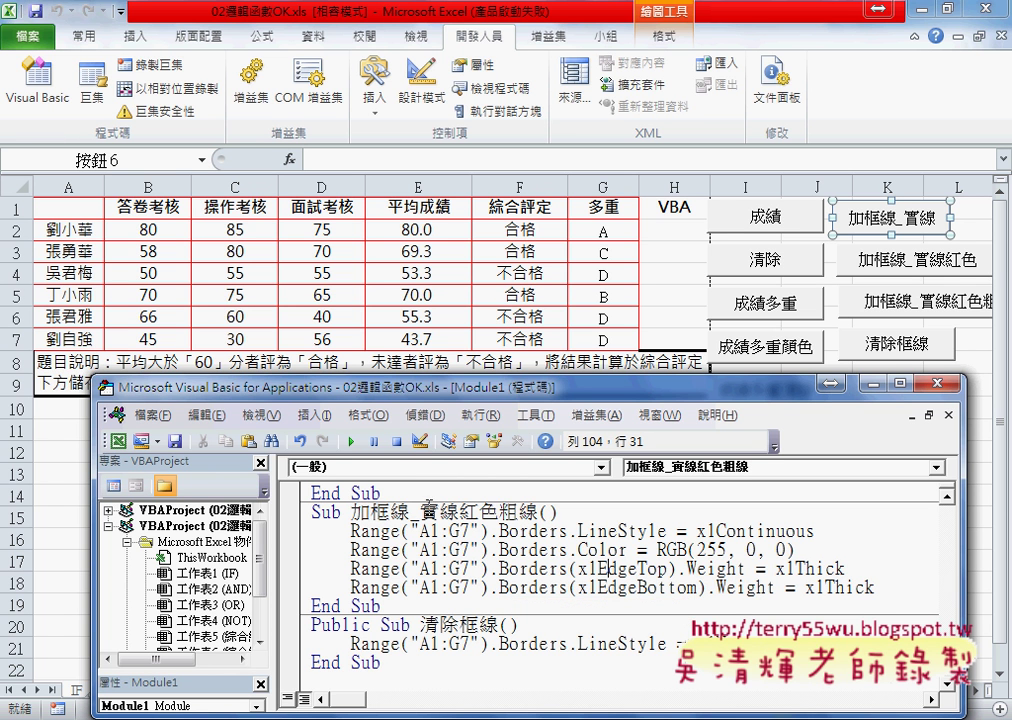
{"action": "left_click", "coordinate": [355, 443]}
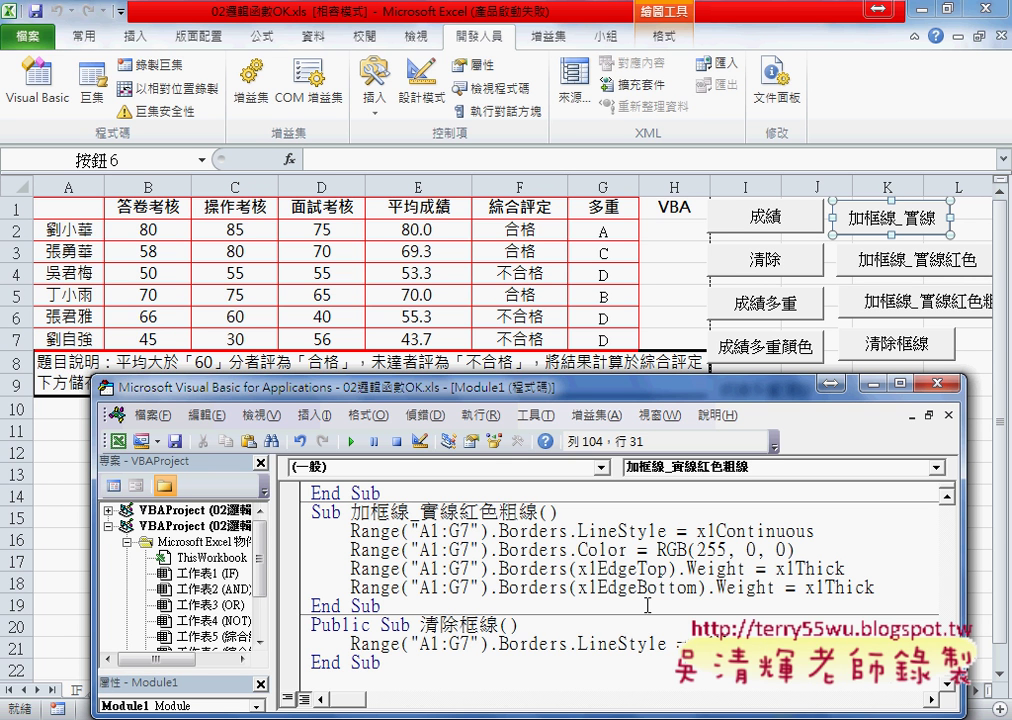
- Highlight xlEdgeTop, xlEdgeBottom and the clear-borders macro's .LineStyle = xlNone in the code
{"action": "left_click_drag", "start_coordinate": [578, 568], "coordinate": [661, 568]}
{"action": "left_click_drag", "start_coordinate": [578, 587], "coordinate": [697, 587]}
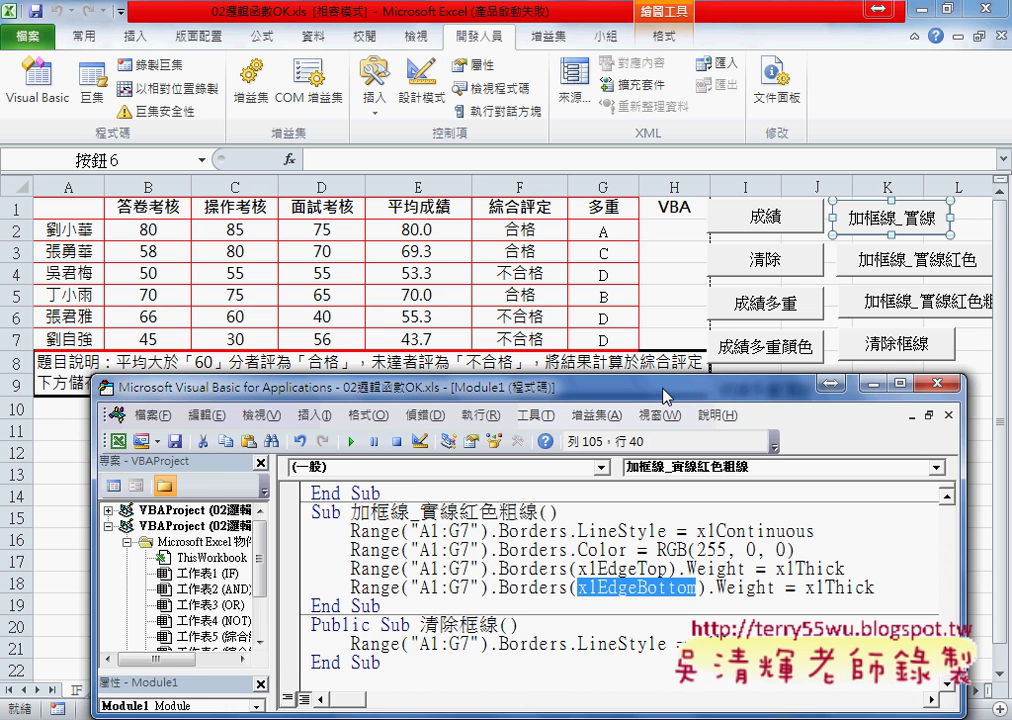
{"action": "left_click_drag", "start_coordinate": [665, 394], "coordinate": [665, 305]}
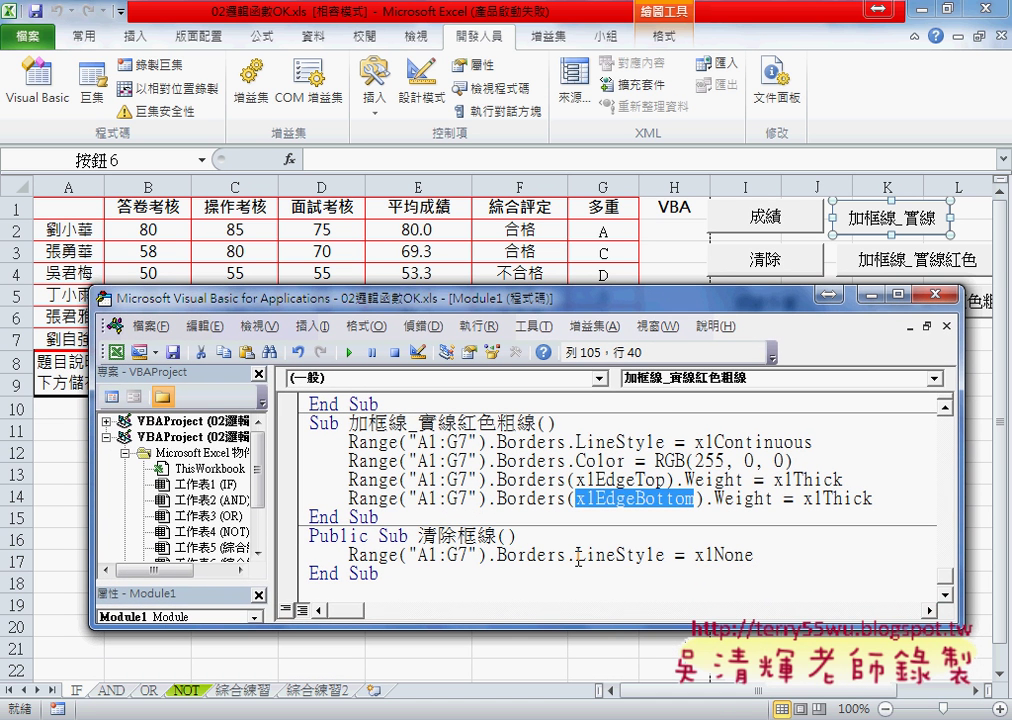
{"action": "left_click_drag", "start_coordinate": [568, 554], "coordinate": [666, 556]}
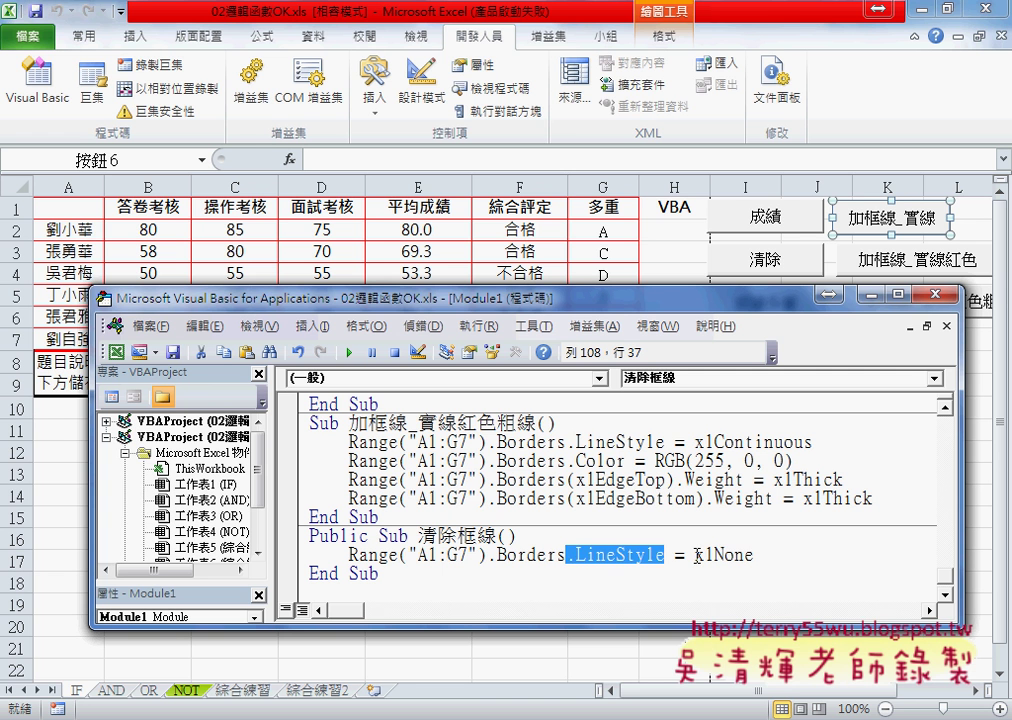
{"action": "left_click_drag", "start_coordinate": [695, 556], "coordinate": [757, 556]}
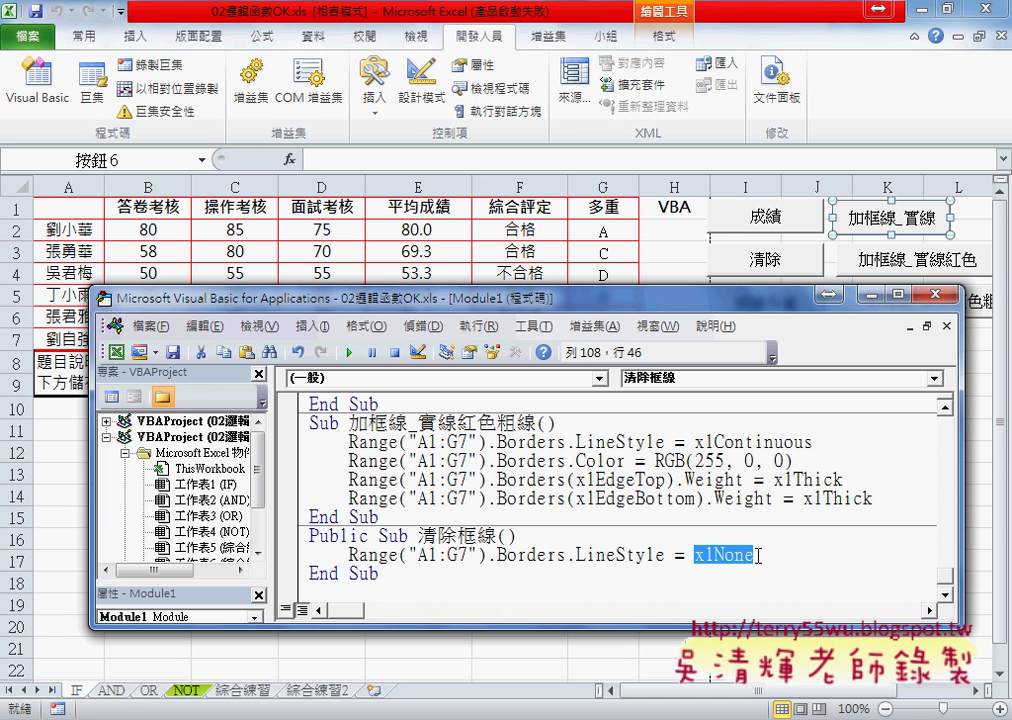
- Run the 加框線_實線紅色粗線 macro with F5 to redraw A1:G7's red borders
{"action": "left_click", "coordinate": [545, 555]}
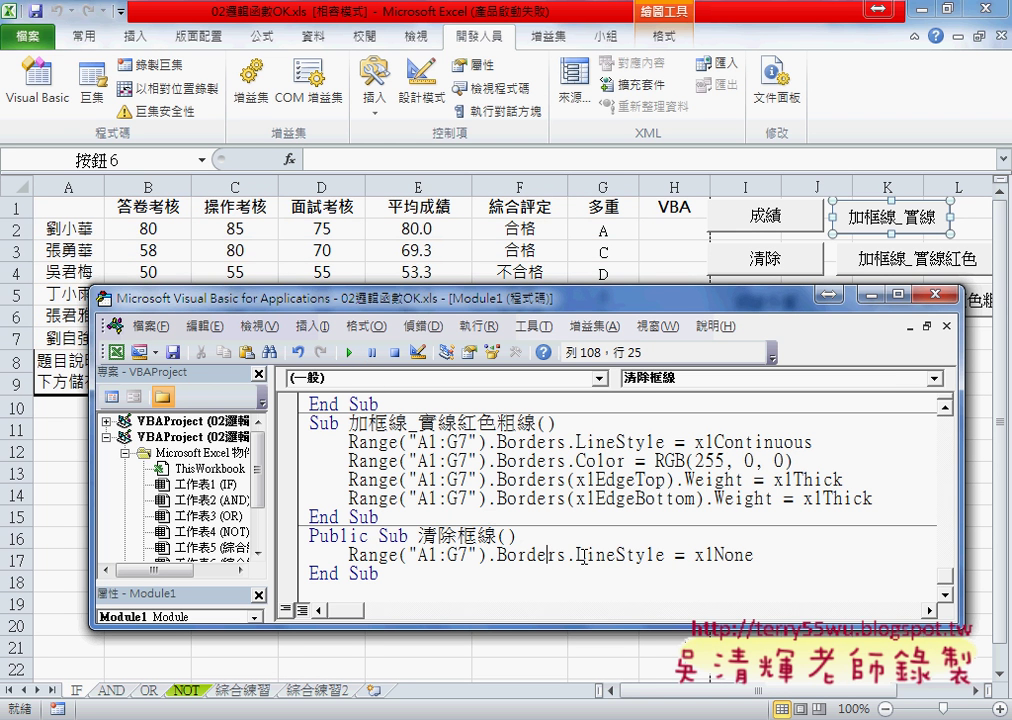
{"action": "left_click_drag", "start_coordinate": [578, 556], "coordinate": [664, 556]}
{"action": "left_click", "coordinate": [757, 556]}
{"action": "left_click", "coordinate": [584, 481]}
{"action": "key", "text": "F5"}
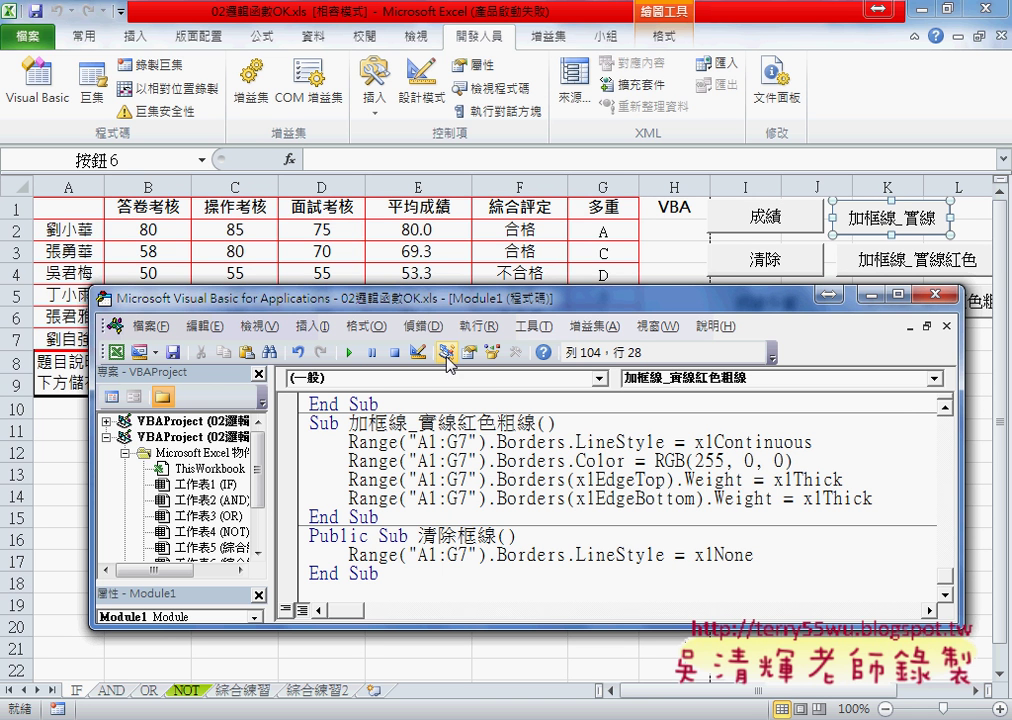
- Print-preview table A1:G7, annotate the first student row's red borders, then return to the worksheet
{"action": "left_click", "coordinate": [28, 36]}
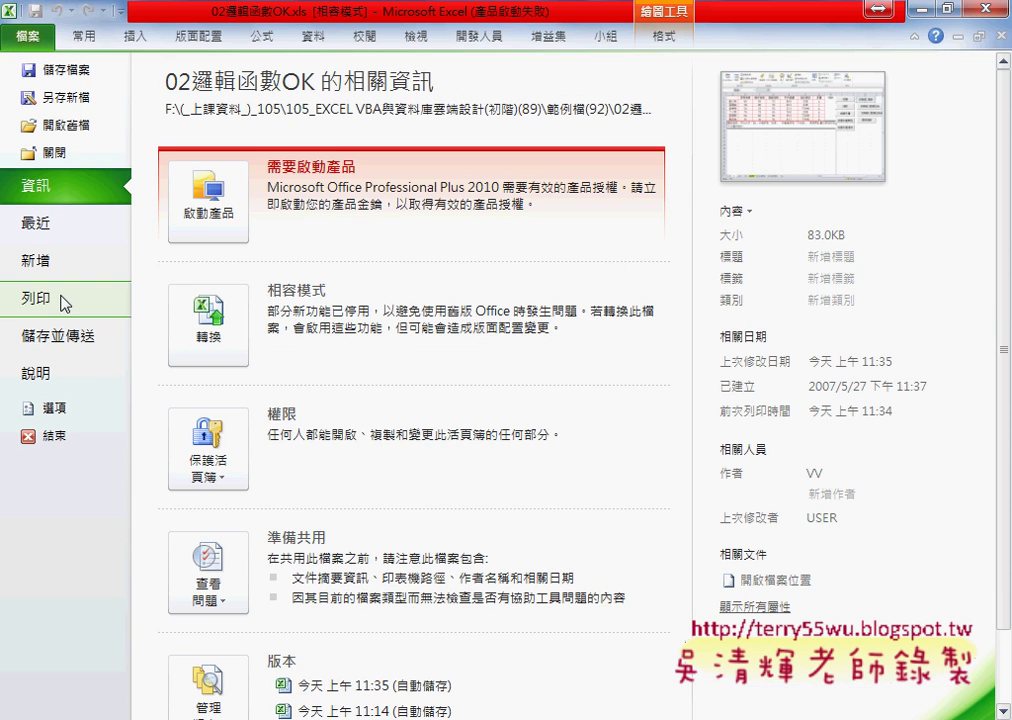
{"action": "left_click", "coordinate": [64, 301]}
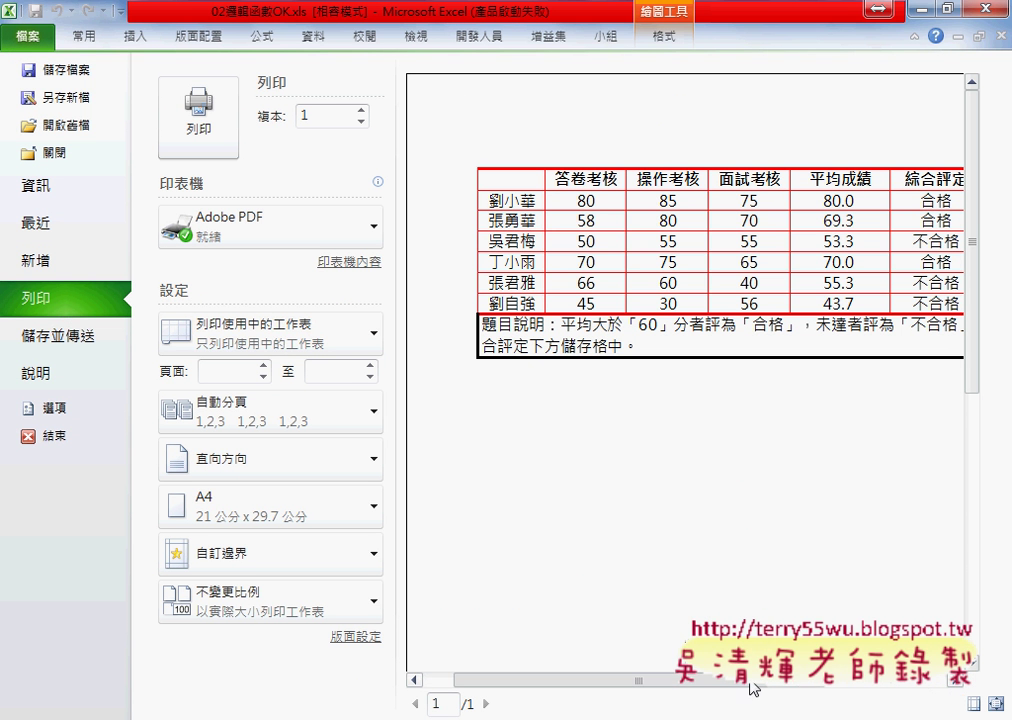
{"action": "mouse_move", "coordinate": [750, 683]}
{"action": "left_mouse_down"}
{"action": "mouse_move", "coordinate": [866, 686]}
{"action": "mouse_move", "coordinate": [700, 690]}
{"action": "left_mouse_up"}
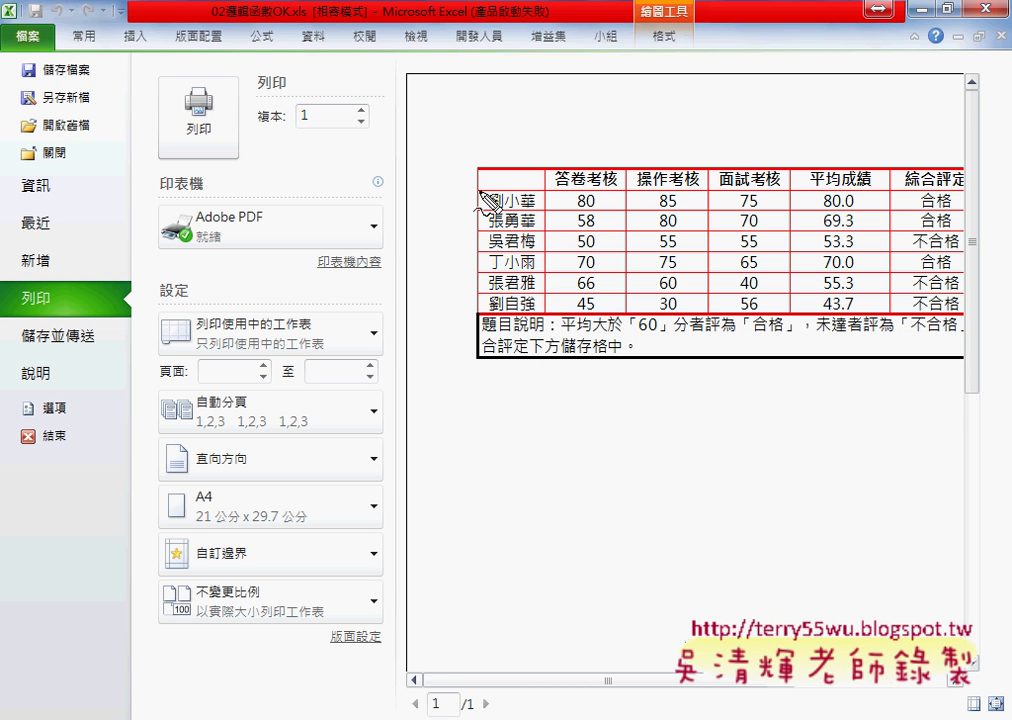
{"action": "left_click_drag", "start_coordinate": [480, 192], "coordinate": [945, 187]}
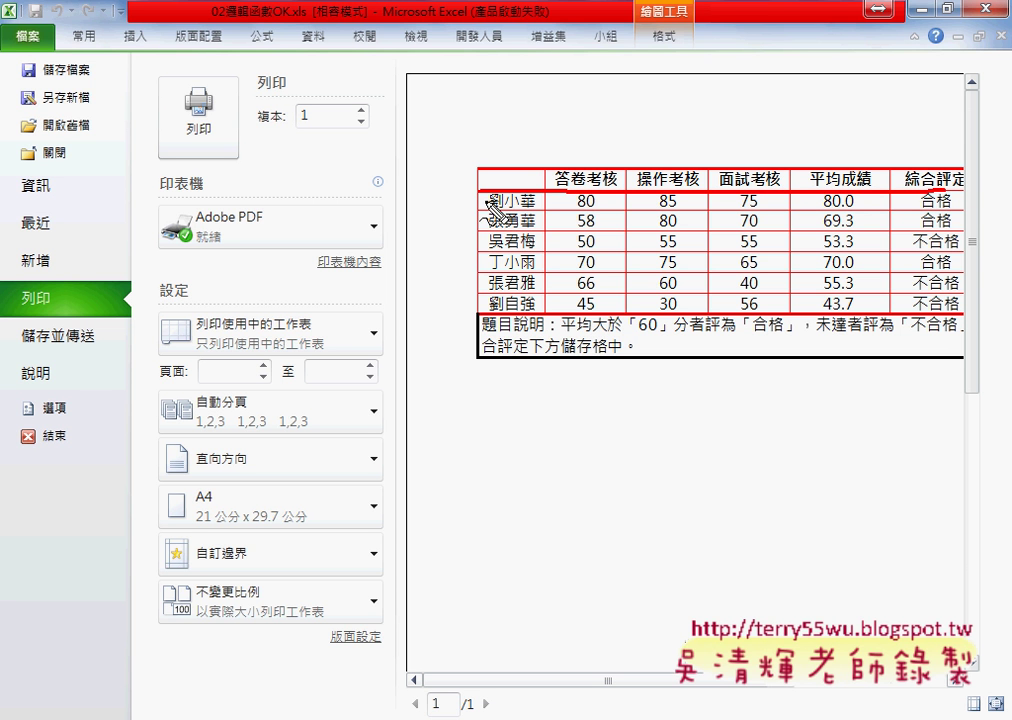
{"action": "left_click_drag", "start_coordinate": [488, 202], "coordinate": [952, 204]}
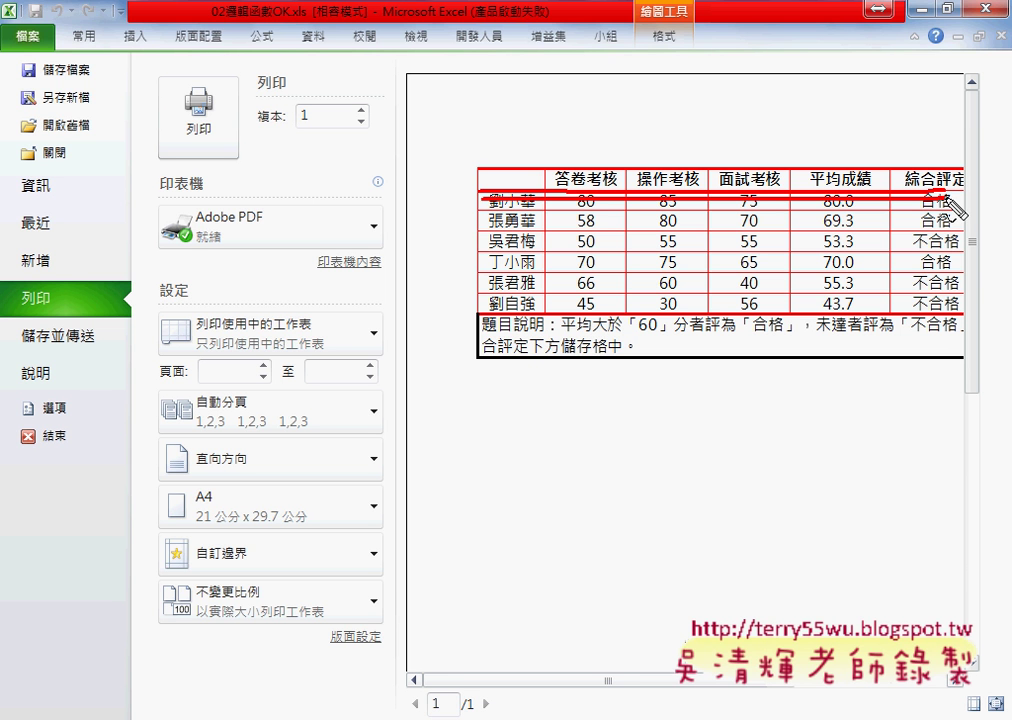
{"action": "key", "text": "Escape"}
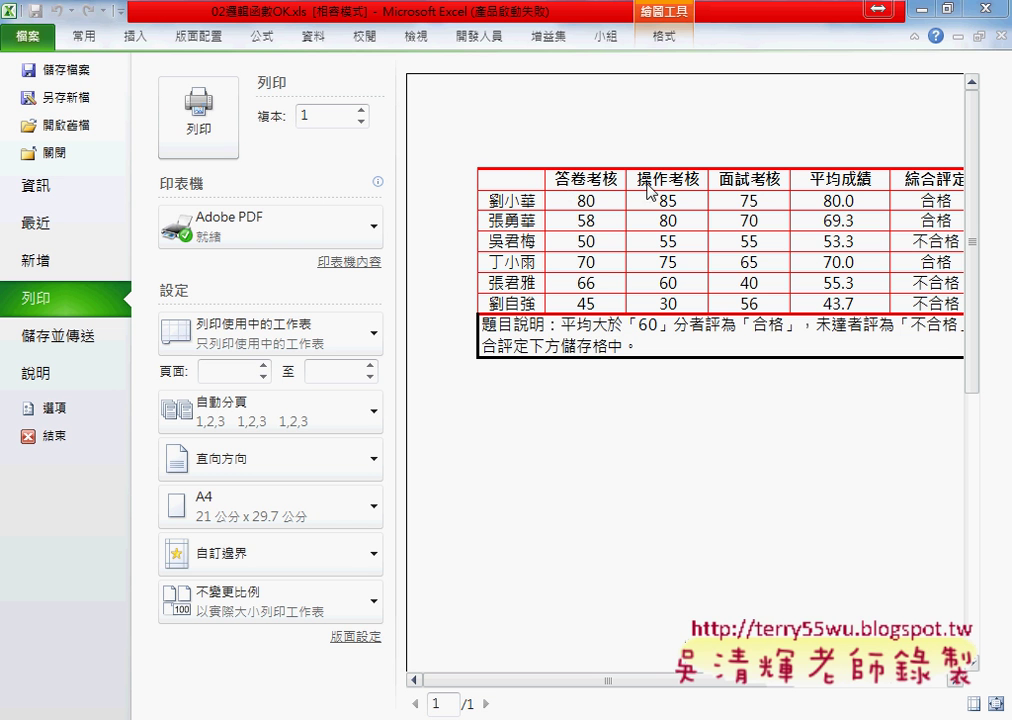
{"action": "left_click", "coordinate": [88, 38]}
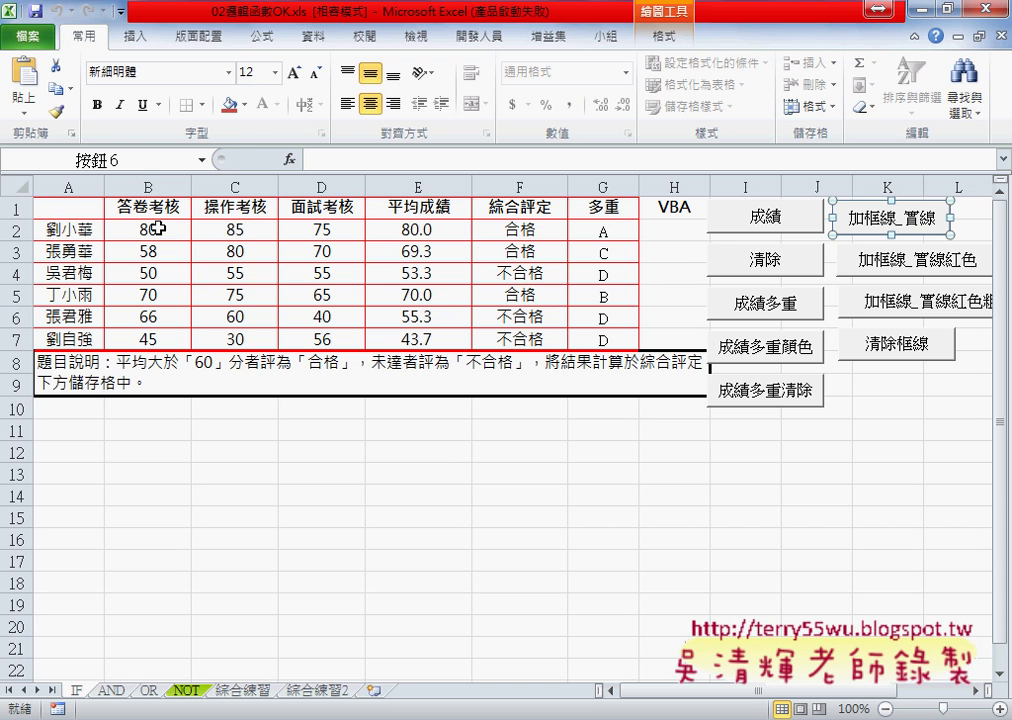
- Add a red double-line top border to row A2:G2 through More Borders, then reselect it
{"action": "left_click_drag", "start_coordinate": [58, 232], "coordinate": [601, 230]}
{"action": "left_click", "coordinate": [203, 105]}
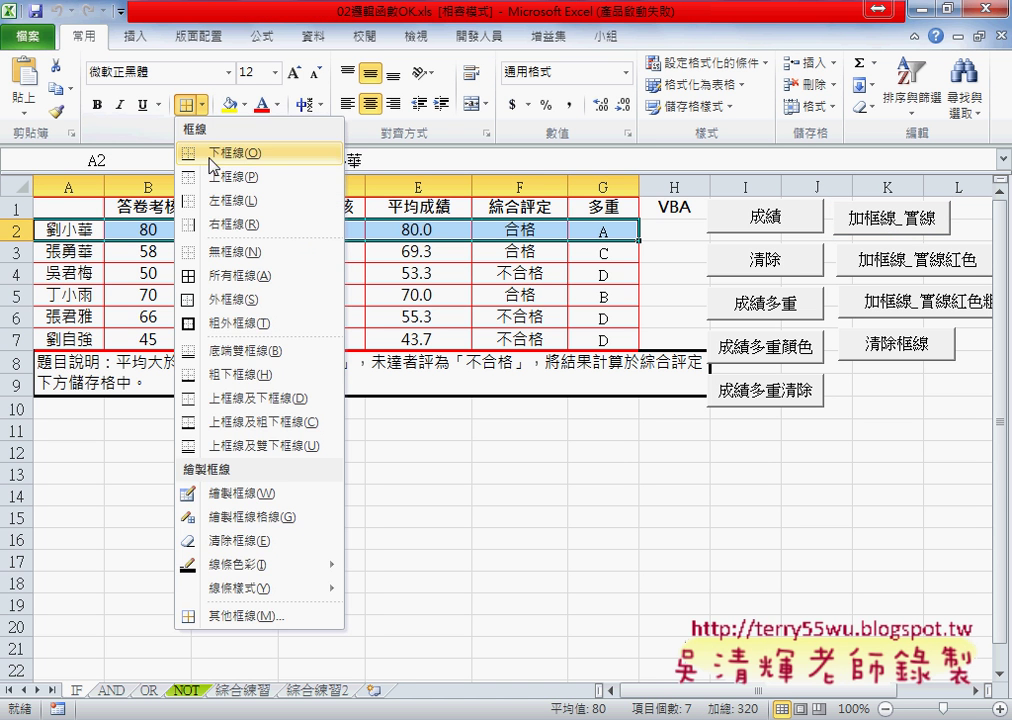
{"action": "left_click", "coordinate": [239, 616]}
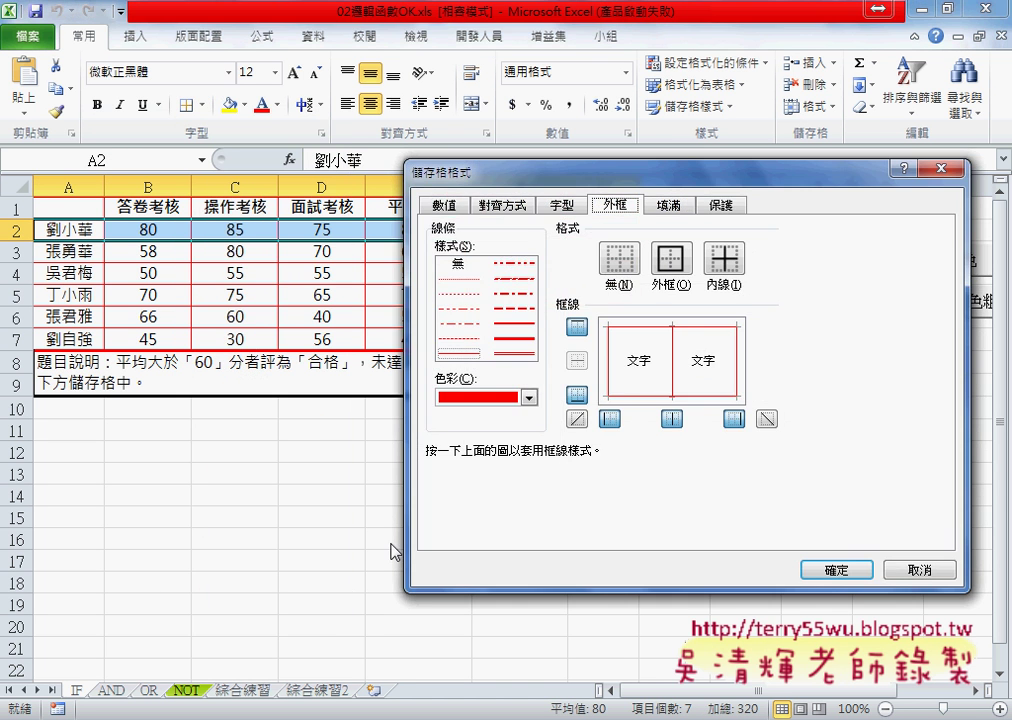
{"action": "left_click", "coordinate": [520, 354]}
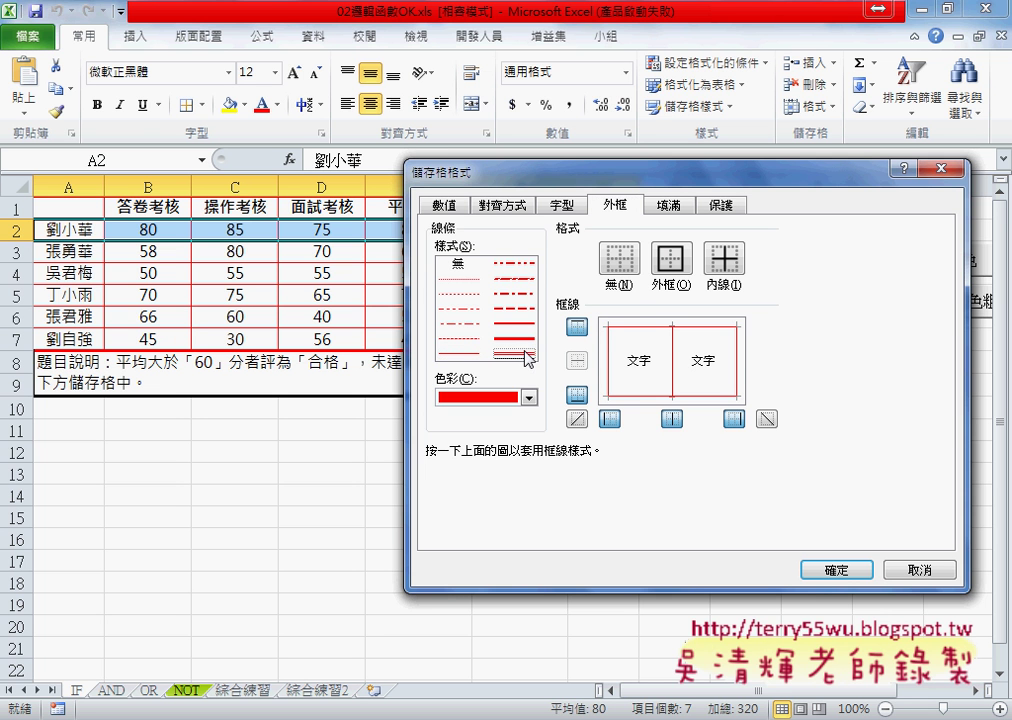
{"action": "left_click", "coordinate": [650, 327]}
{"action": "left_click", "coordinate": [836, 569]}
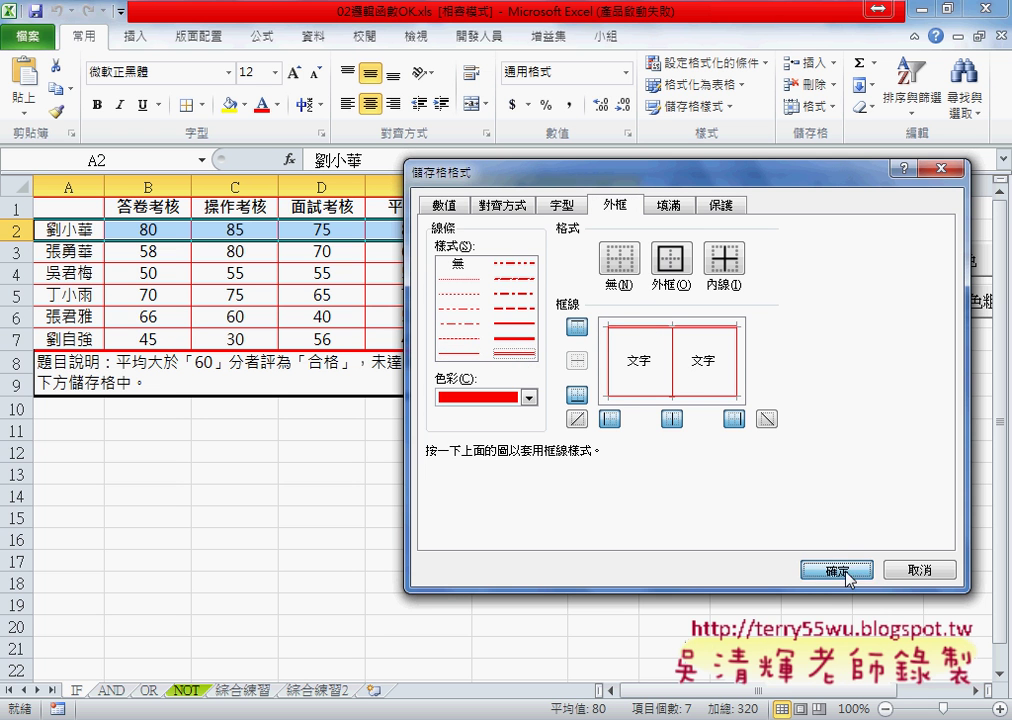
{"action": "left_click", "coordinate": [437, 536]}
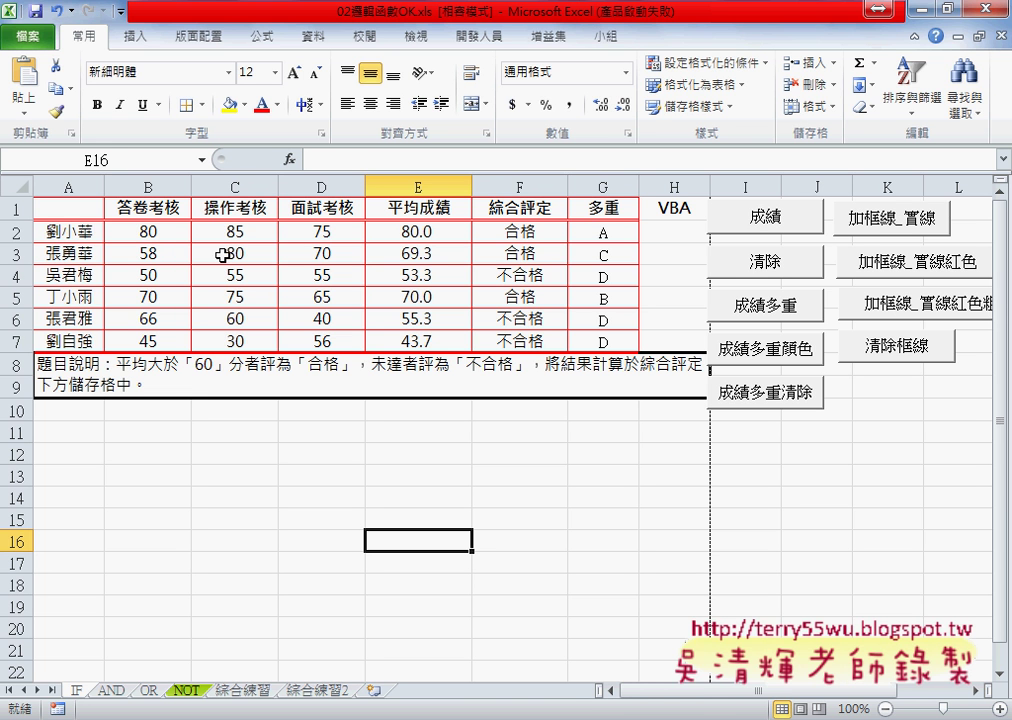
{"action": "left_click_drag", "start_coordinate": [84, 229], "coordinate": [588, 243]}
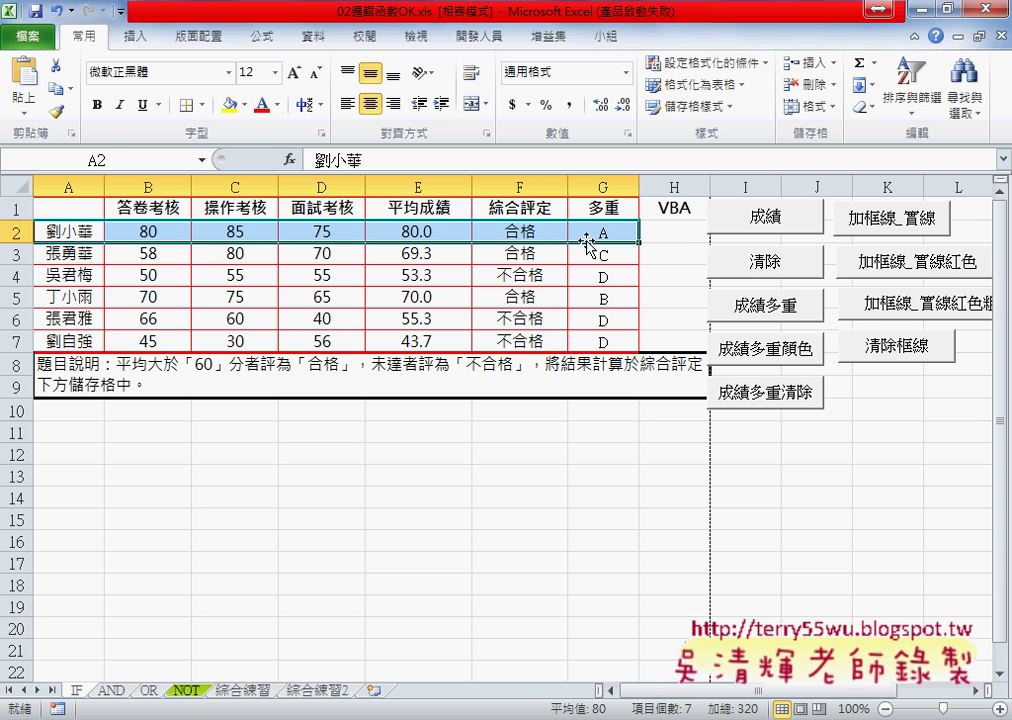
- Open the 加框線_實線 button's macro code and bring up LineStyle help on XlLineStyle values
{"action": "right_click", "coordinate": [890, 218]}
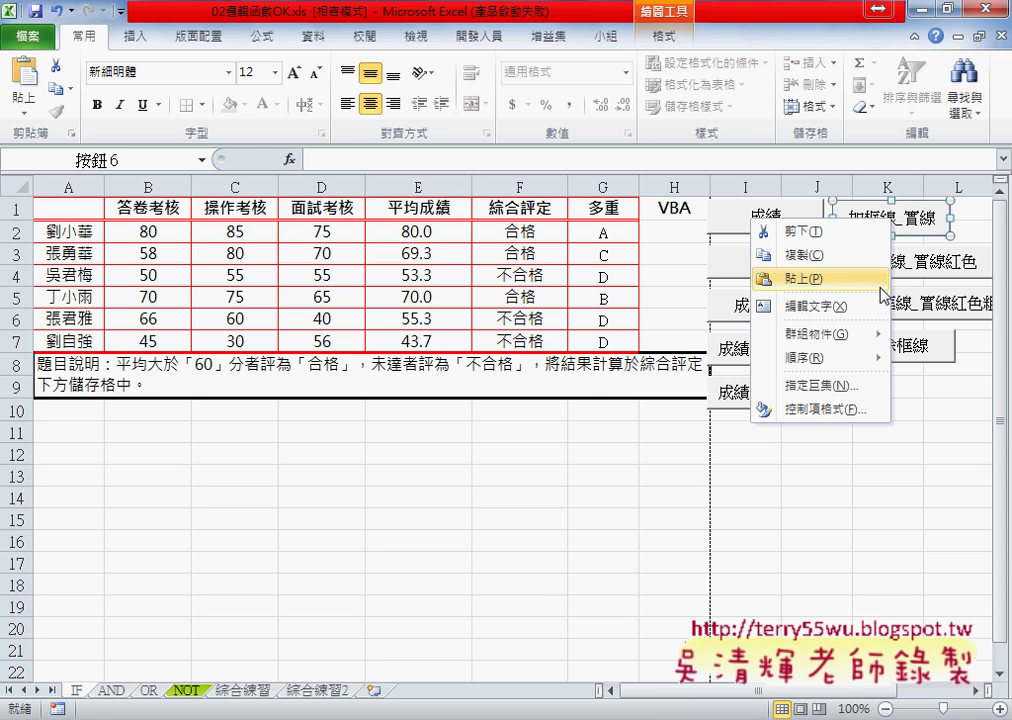
{"action": "left_click", "coordinate": [820, 384]}
{"action": "left_click", "coordinate": [971, 264]}
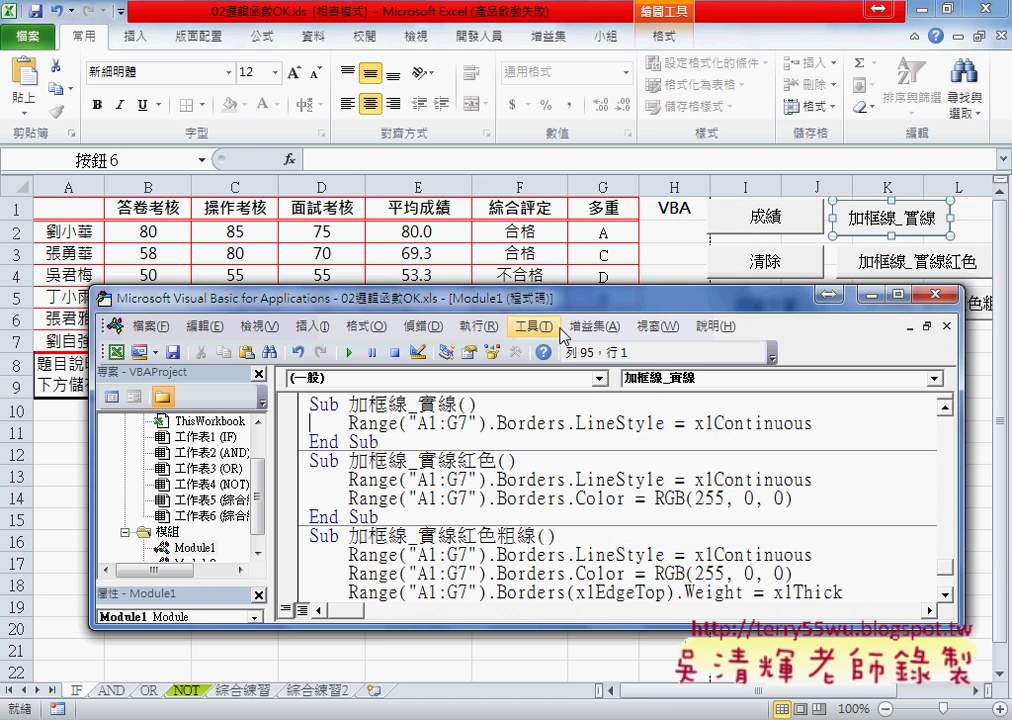
{"action": "left_click", "coordinate": [614, 424]}
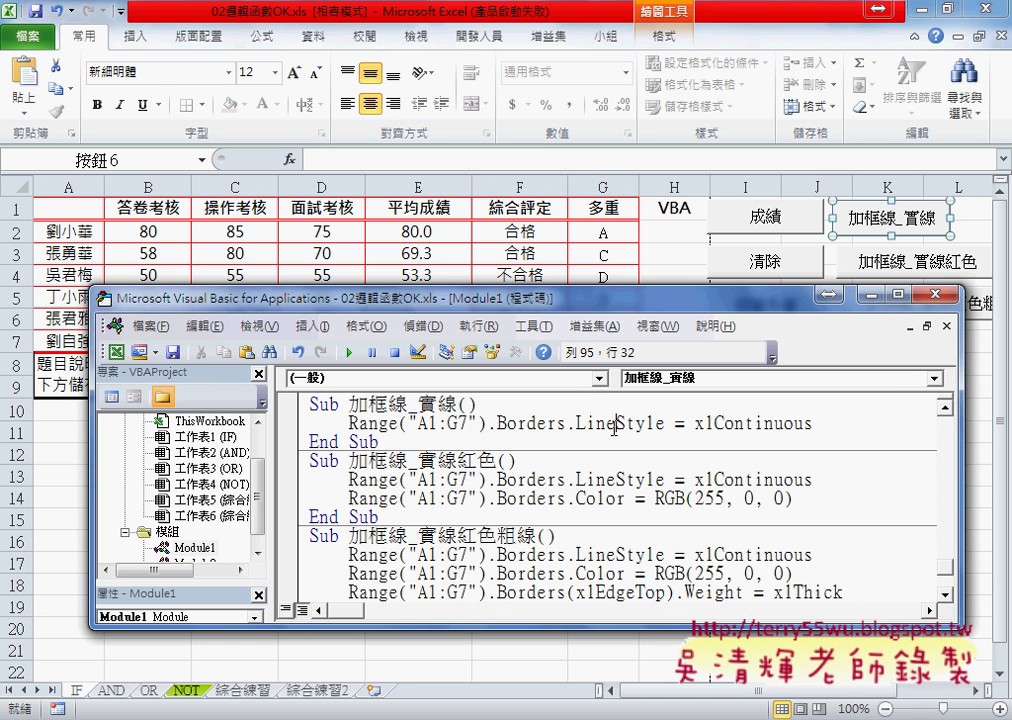
{"action": "key", "text": "F1"}
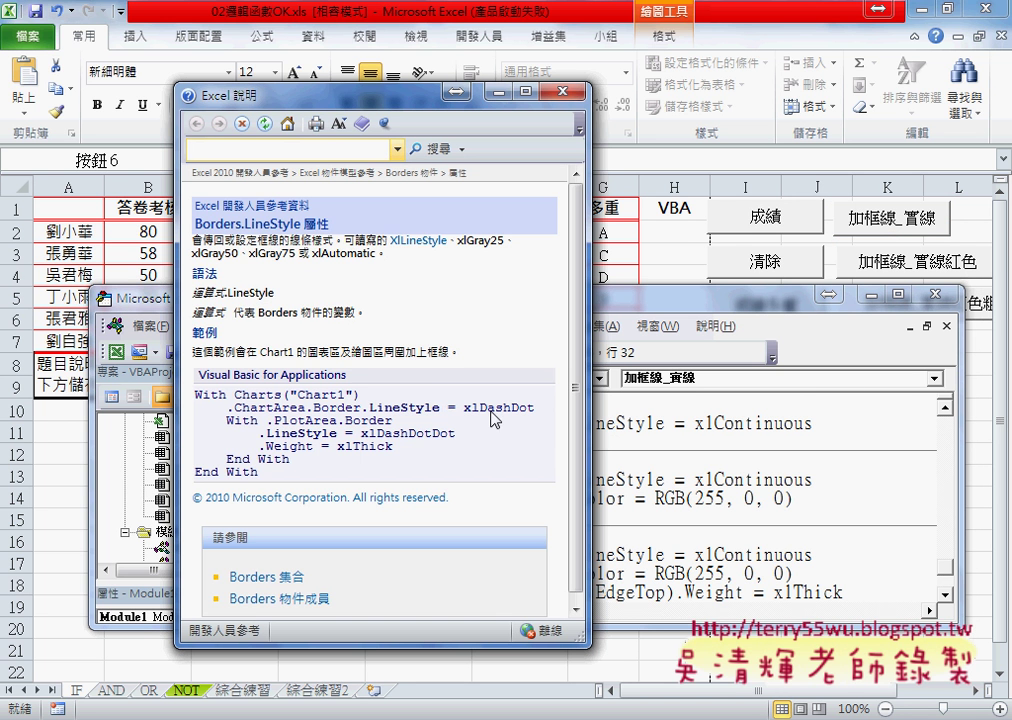
{"action": "left_click", "coordinate": [420, 241]}
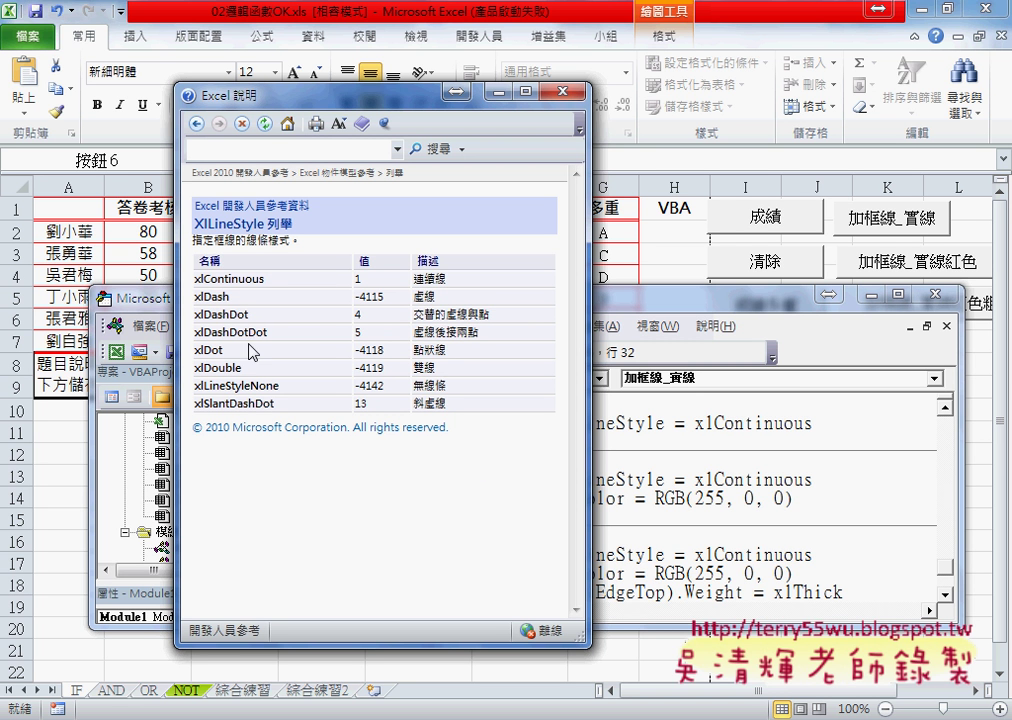
{"action": "left_click_drag", "start_coordinate": [438, 370], "coordinate": [211, 374]}
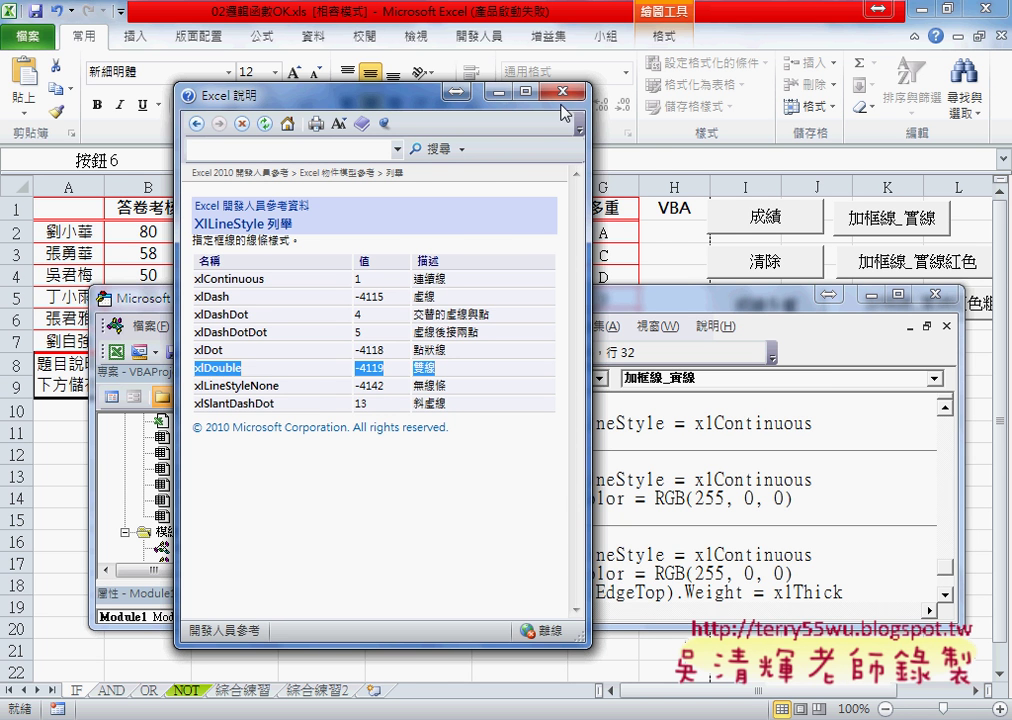
- Close the line-style help and highlight the A1:G7 range in the first border macro
{"action": "left_click", "coordinate": [455, 91]}
{"action": "left_click_drag", "start_coordinate": [349, 423], "coordinate": [487, 424]}
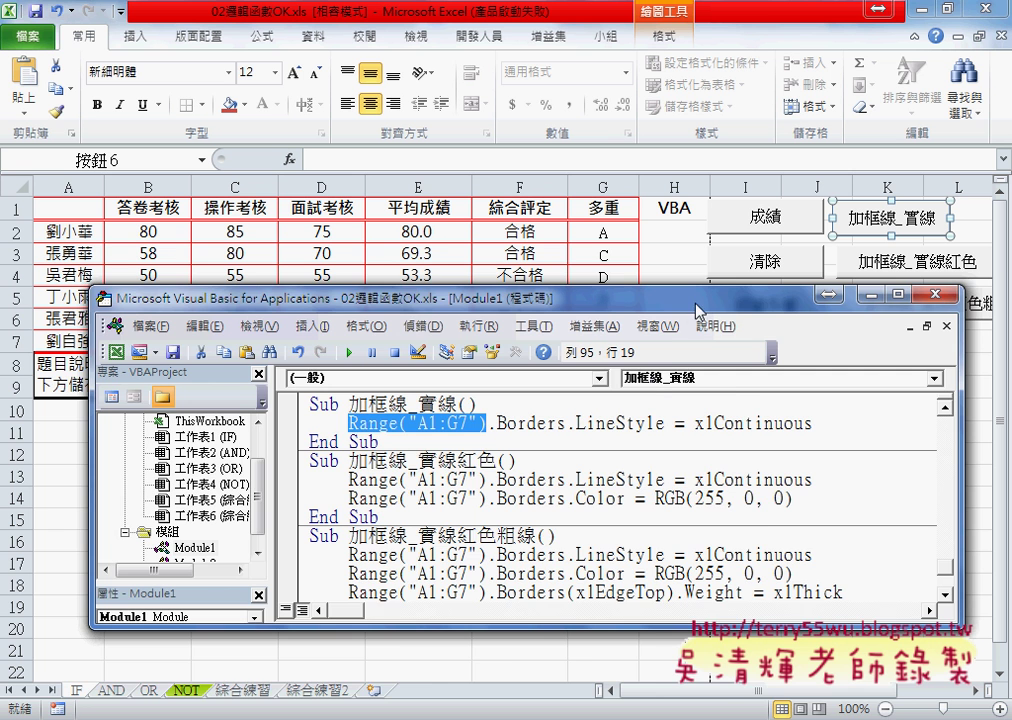
{"action": "mouse_move", "coordinate": [697, 311]}
{"action": "left_mouse_down"}
{"action": "mouse_move", "coordinate": [670, 402]}
{"action": "mouse_move", "coordinate": [677, 362]}
{"action": "left_mouse_up"}
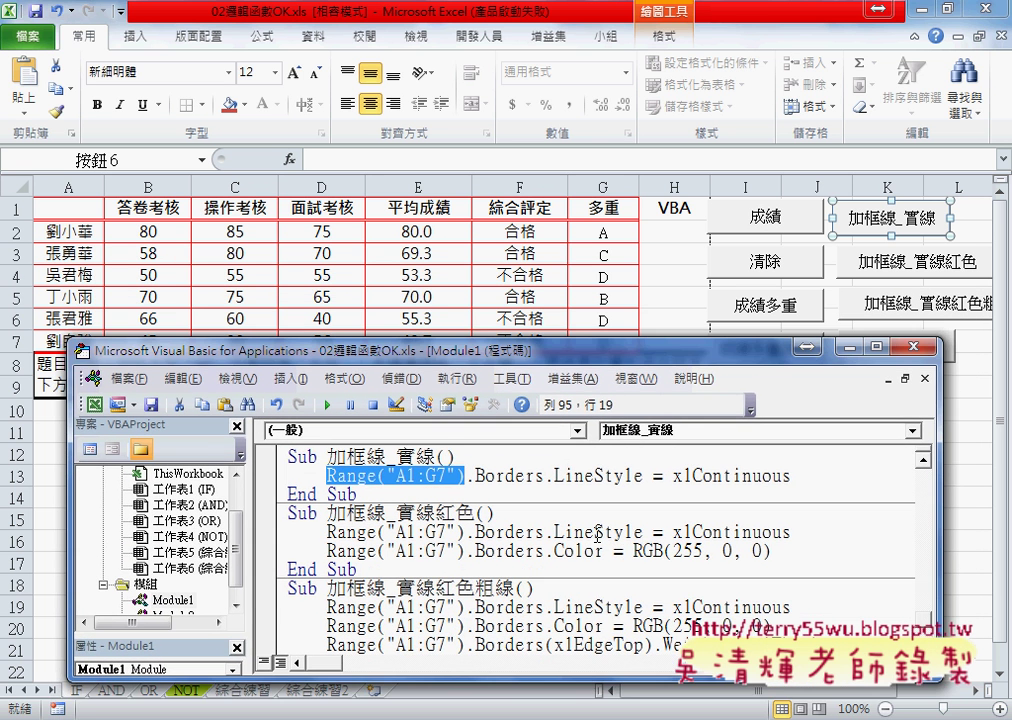
{"action": "left_click", "coordinate": [589, 550]}
{"action": "scroll", "coordinate": [610, 553], "scroll_direction": "down", "scroll_amount": 2}
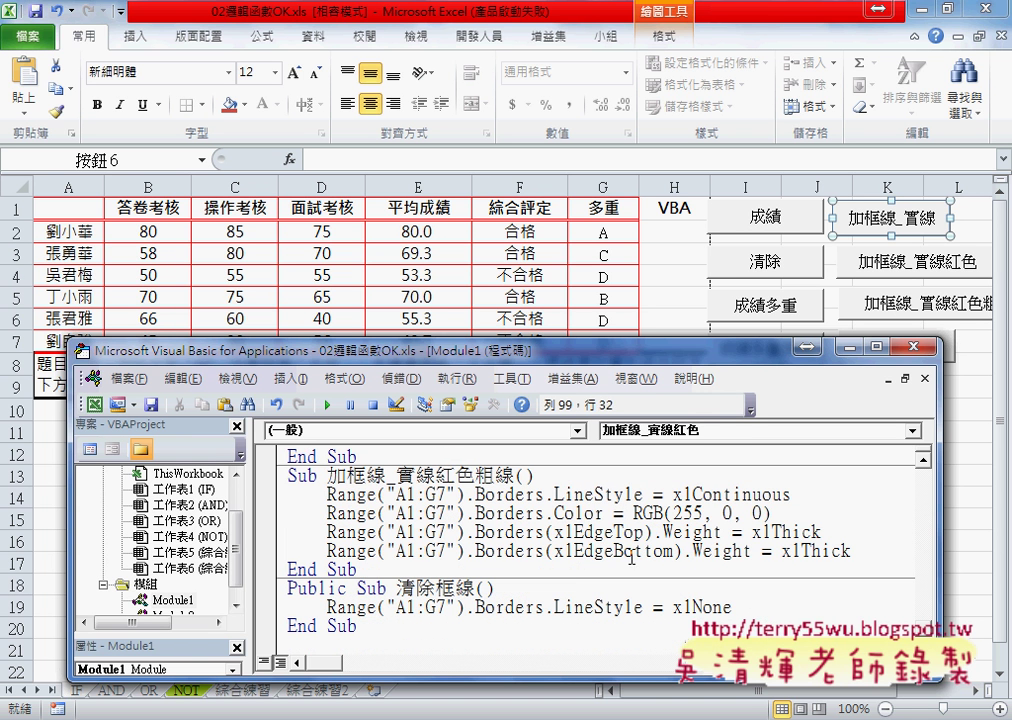
- Highlight xlEdgeTop, xlEdgeBottom and xlNone in the border macros, then switch to 程式碼.docx in Chrome
{"action": "left_click", "coordinate": [663, 531]}
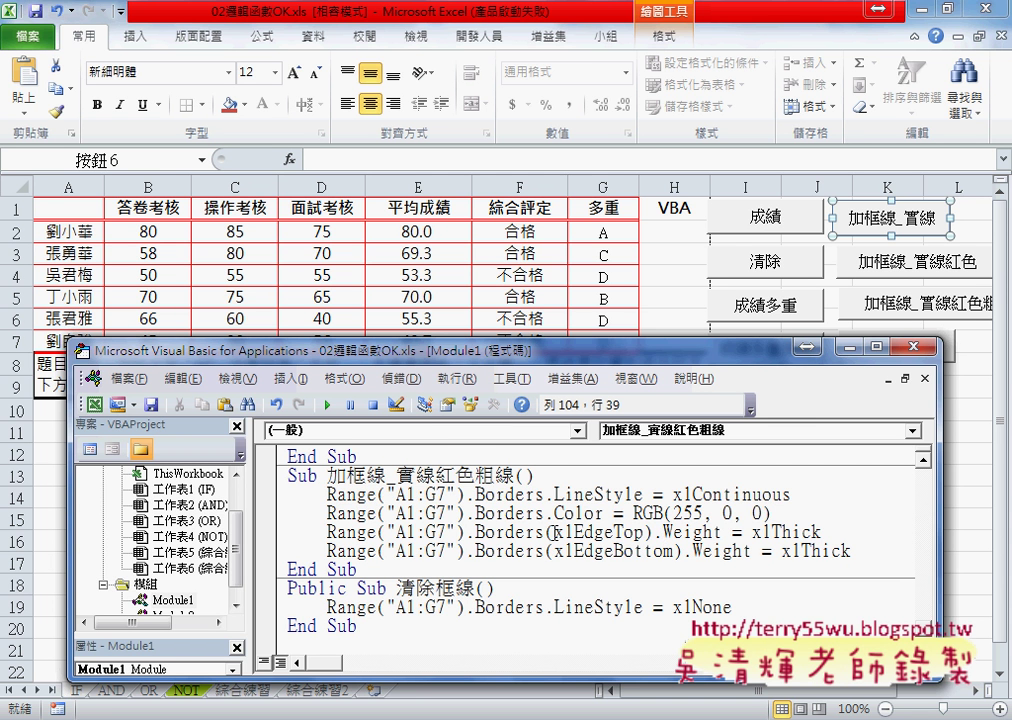
{"action": "left_click_drag", "start_coordinate": [553, 532], "coordinate": [641, 532]}
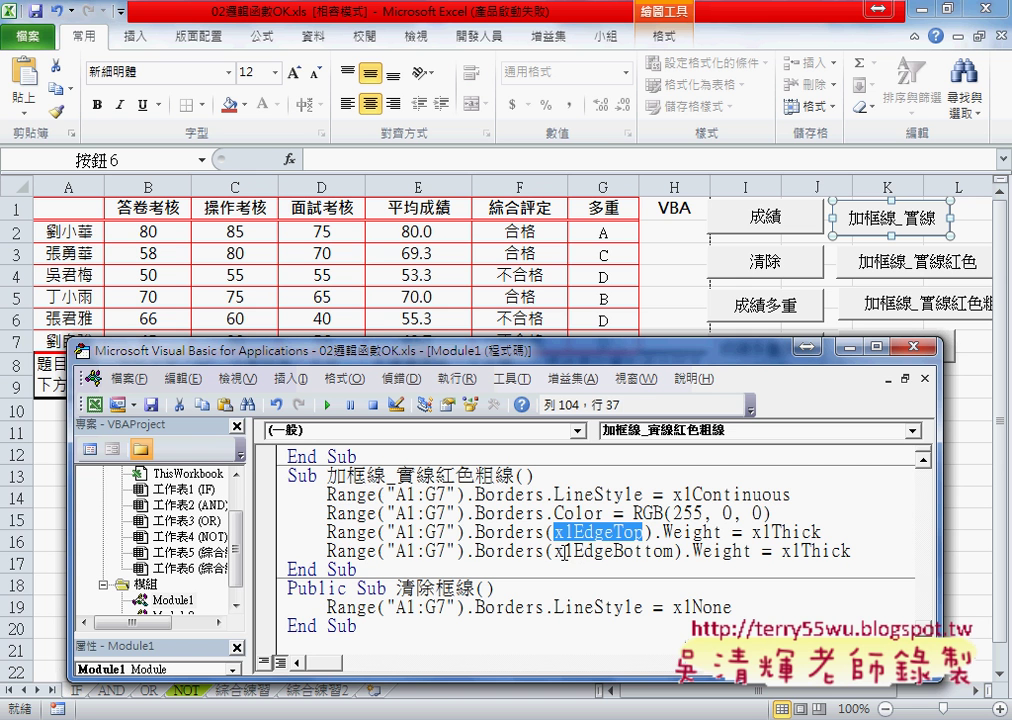
{"action": "left_click_drag", "start_coordinate": [553, 551], "coordinate": [673, 551]}
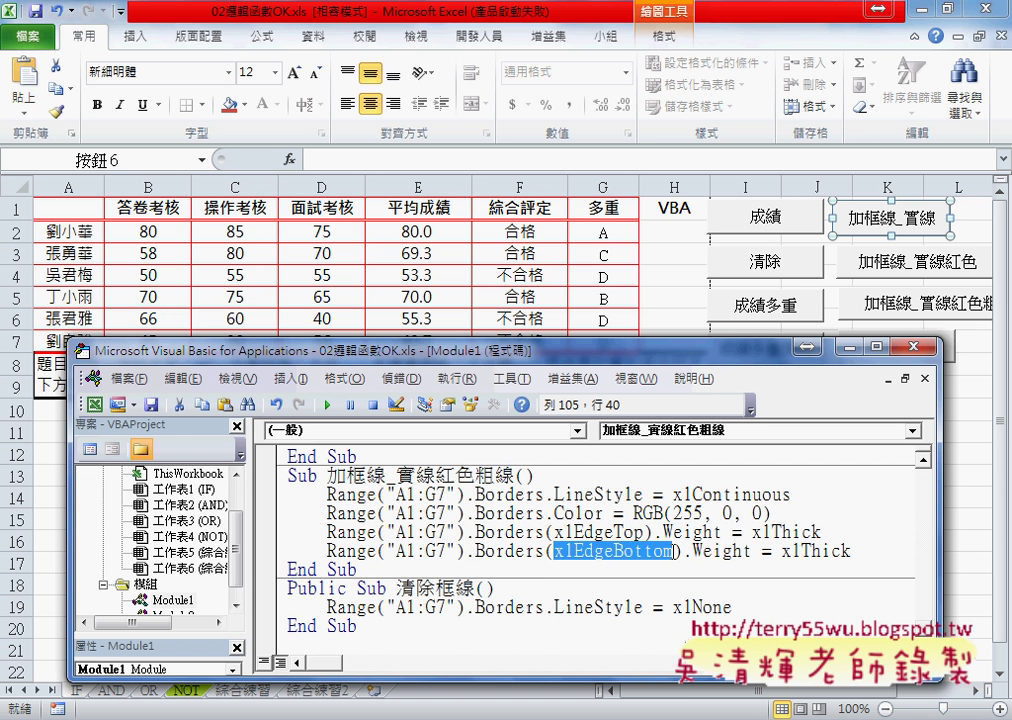
{"action": "left_click_drag", "start_coordinate": [733, 607], "coordinate": [564, 607]}
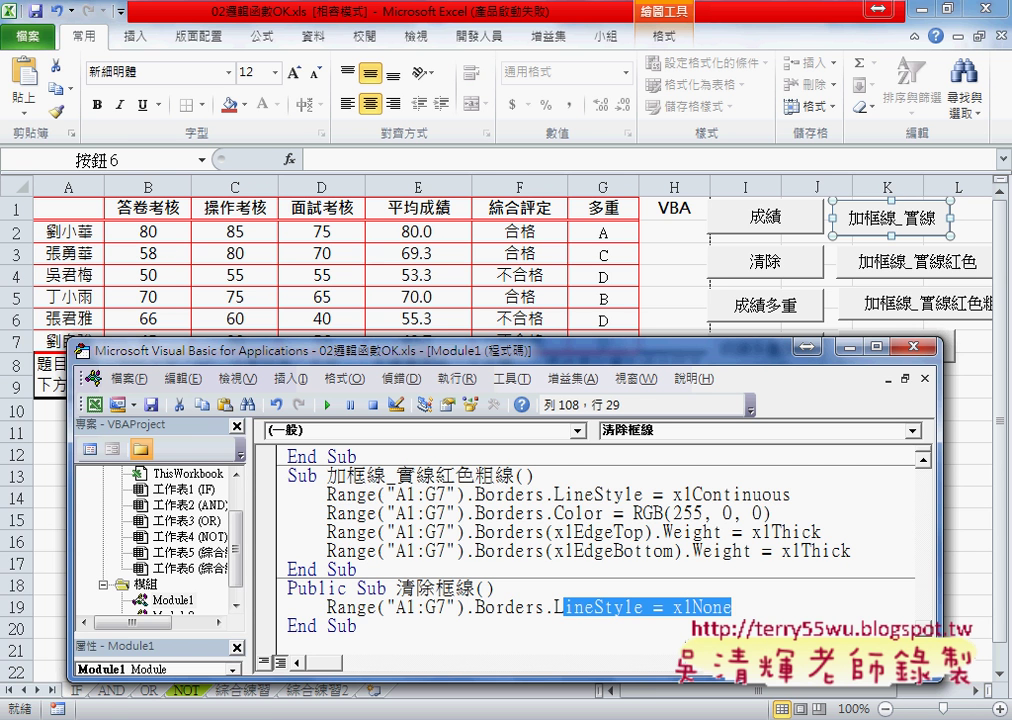
{"action": "left_click", "coordinate": [124, 677]}
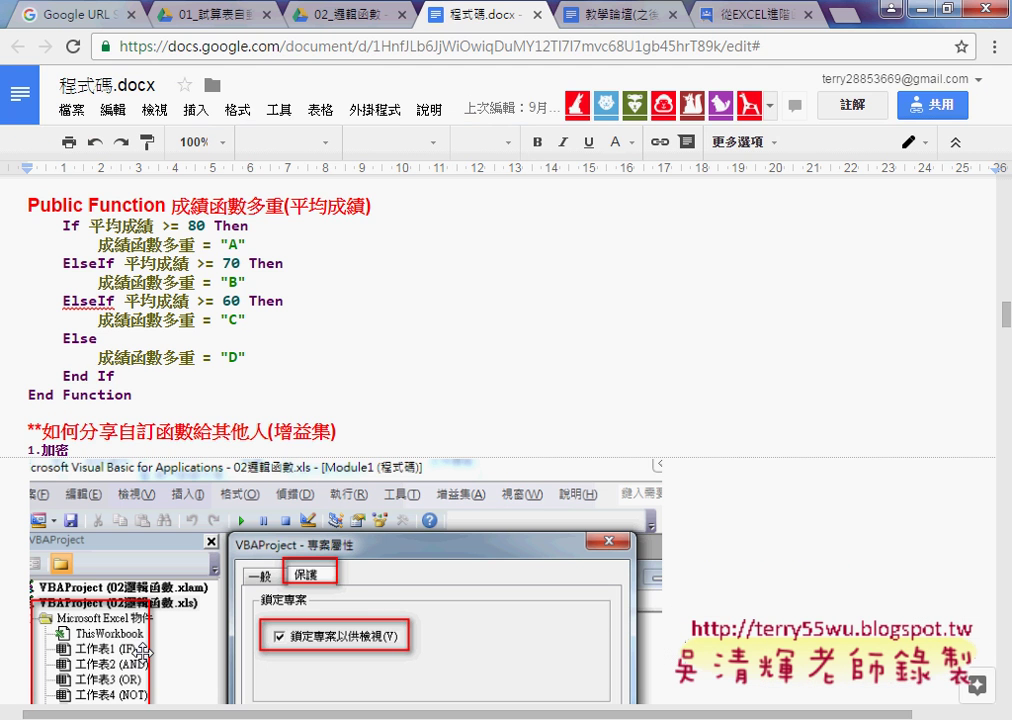